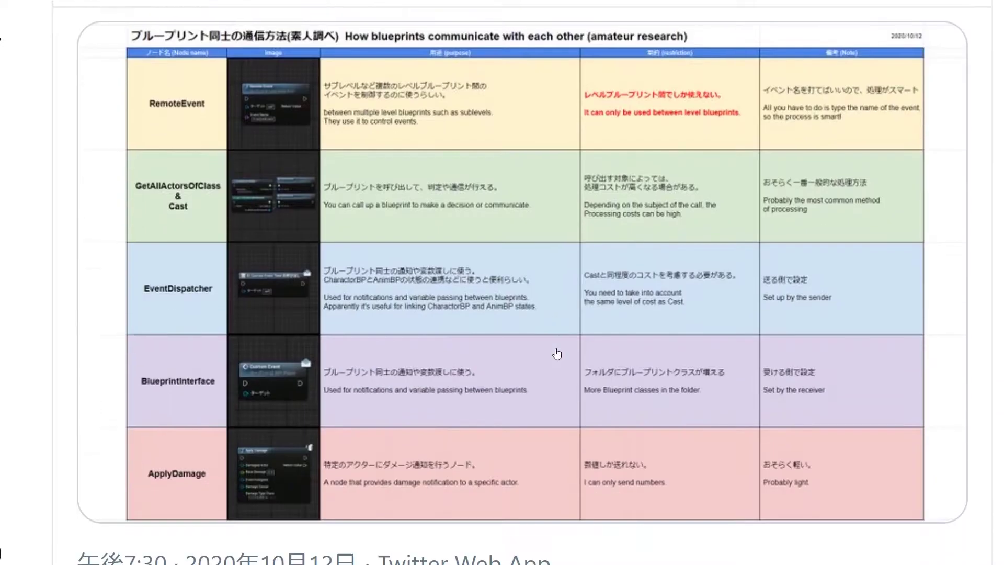
Scroll down the replies under the blueprint-communication table to the reply linking the UE4 damage article.
scroll(557, 354, "down", 4)
scroll(557, 354, "down", 4)
scroll(557, 354, "down", 2)
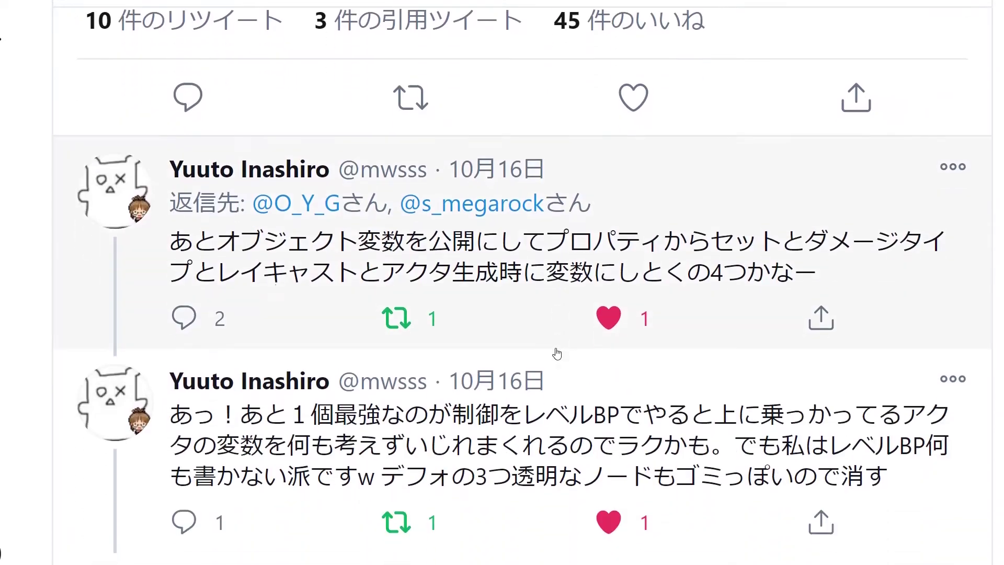
scroll(557, 354, "down", 2)
scroll(557, 354, "down", 2)
scroll(557, 354, "down", 4)
scroll(557, 354, "down", 2)
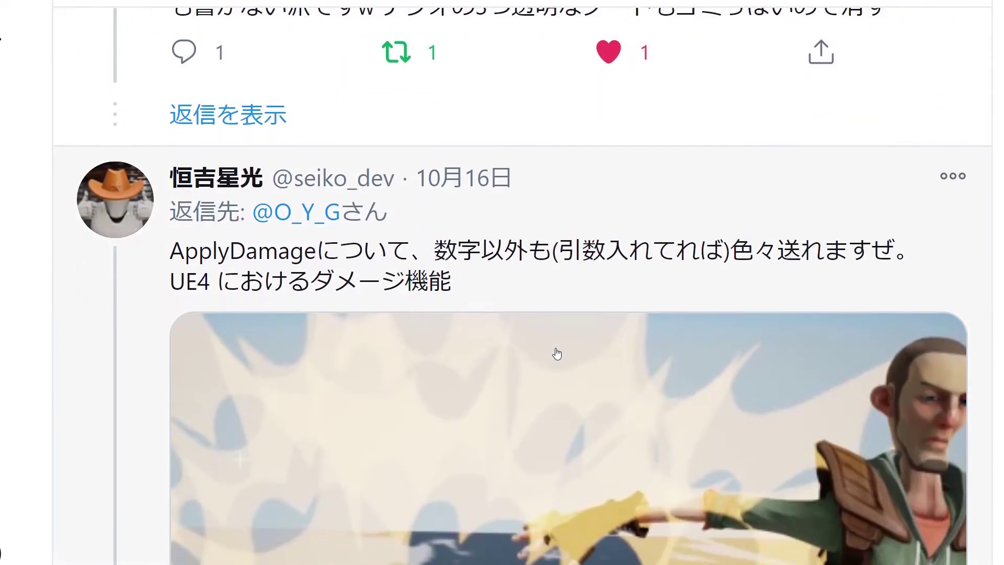
scroll(558, 354, "down", 4)
scroll(557, 355, "down", 5)
scroll(557, 355, "down", 2)
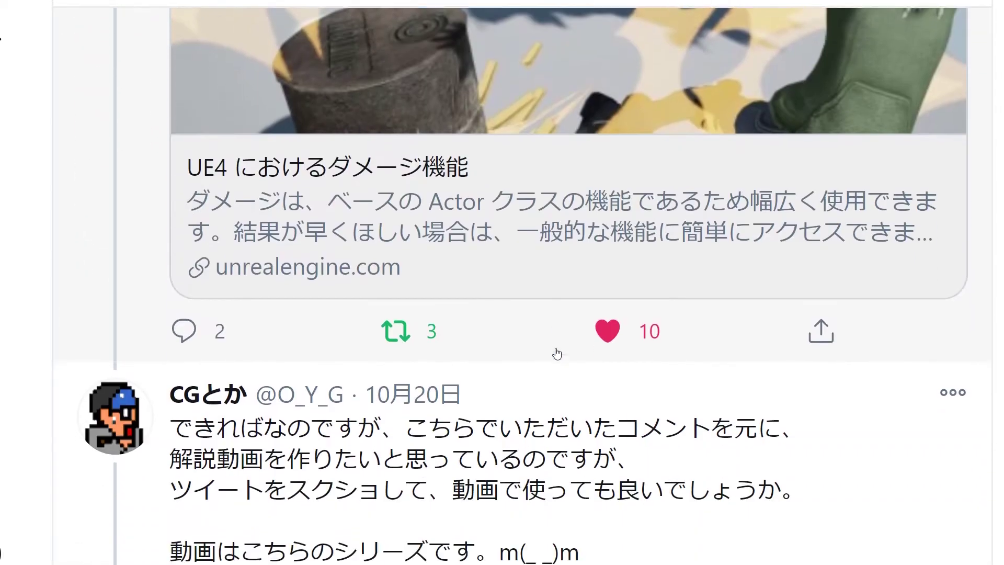
scroll(557, 354, "down", 5)
scroll(557, 354, "down", 2)
scroll(557, 354, "down", 5)
scroll(557, 354, "down", 4)
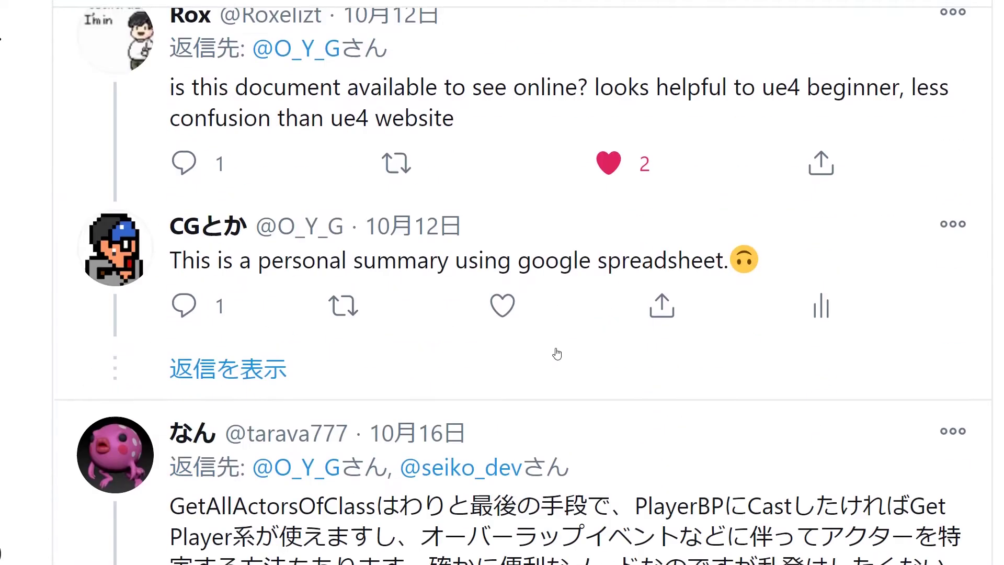
scroll(557, 355, "down", 4)
scroll(557, 354, "down", 3)
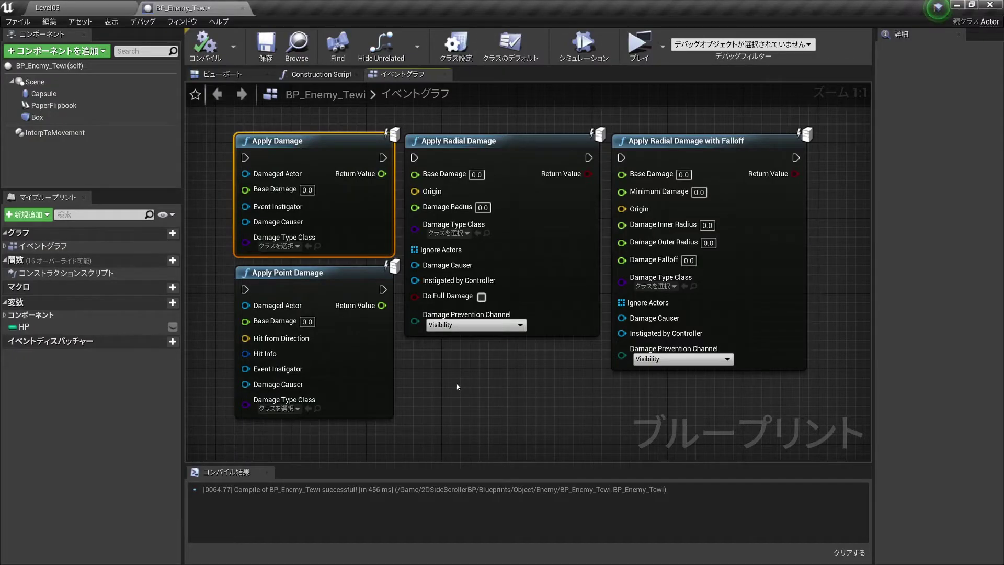
mouse_move(320, 234)
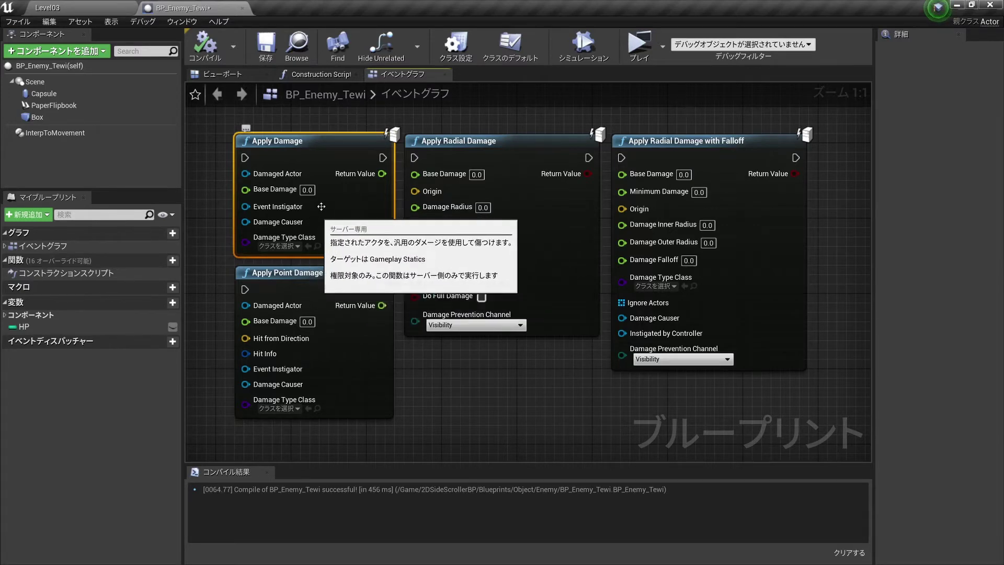
left_click(304, 278)
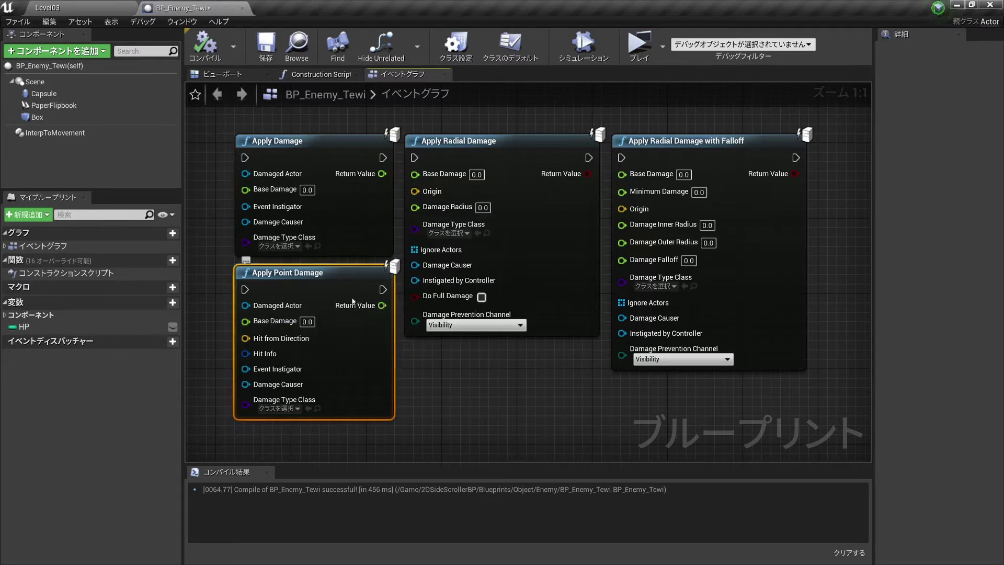
left_click(489, 147)
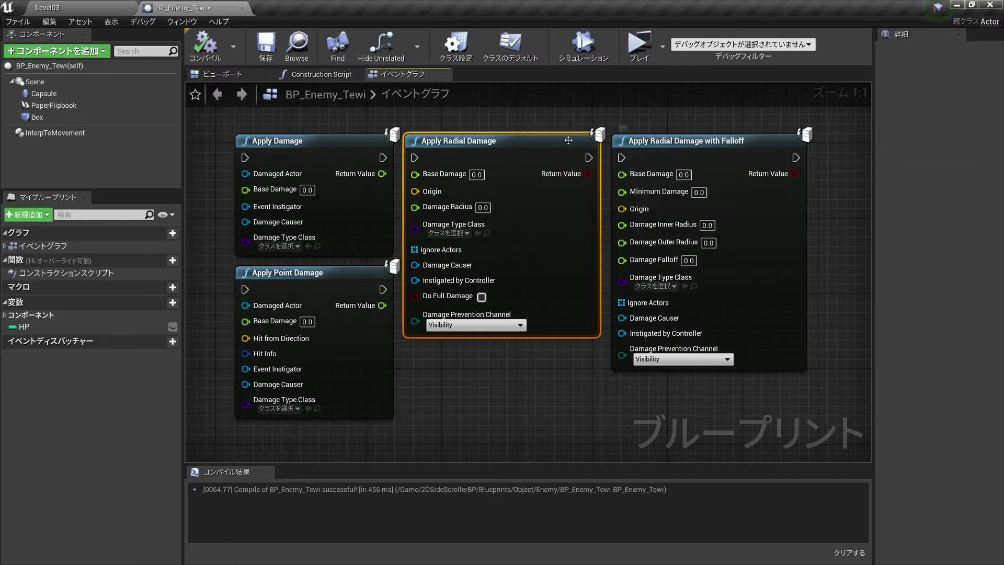
left_click(736, 151)
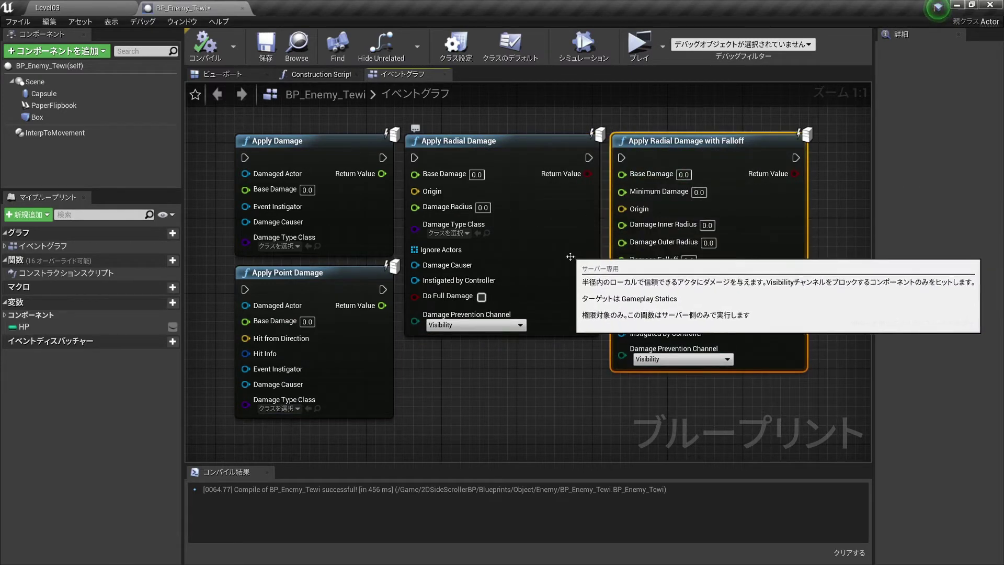
left_click_drag(664, 413, 376, 340)
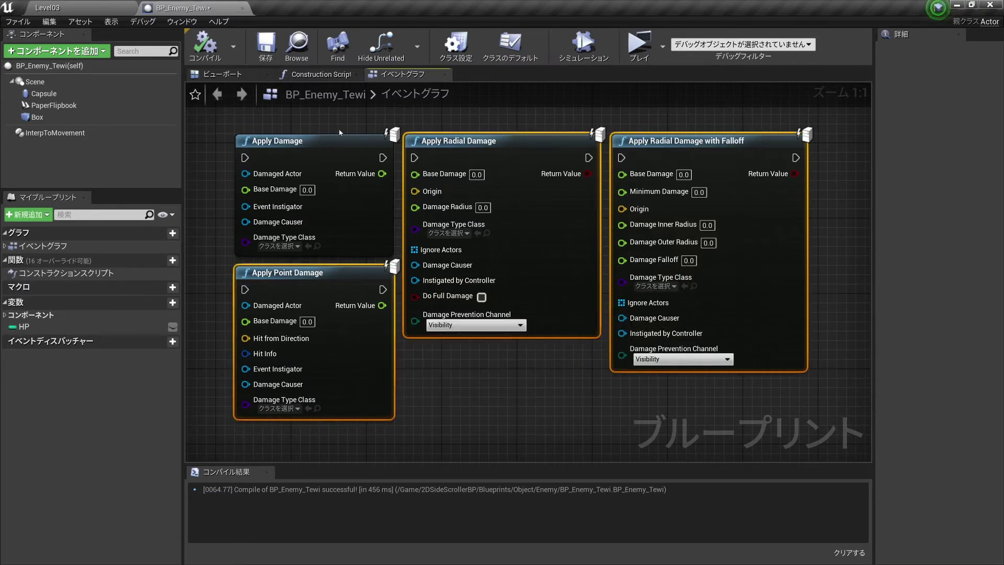
left_click(293, 142)
left_click(435, 121)
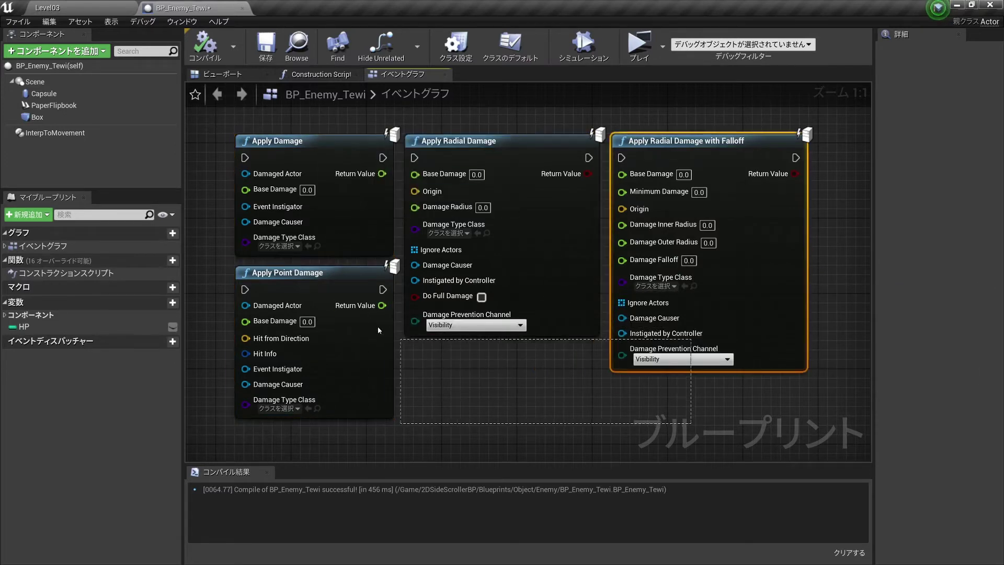
left_click(470, 118)
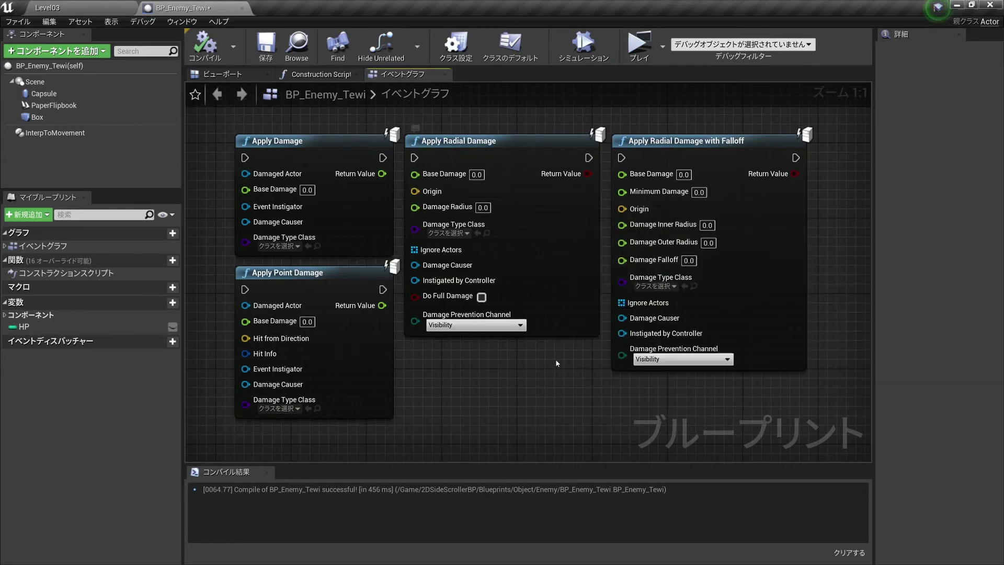
left_click(477, 134)
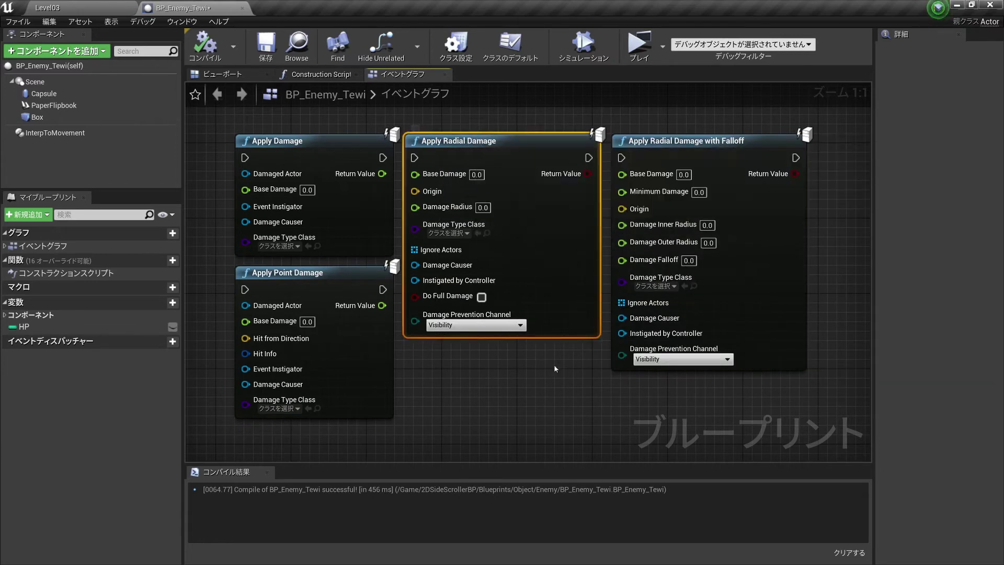
left_click(246, 270)
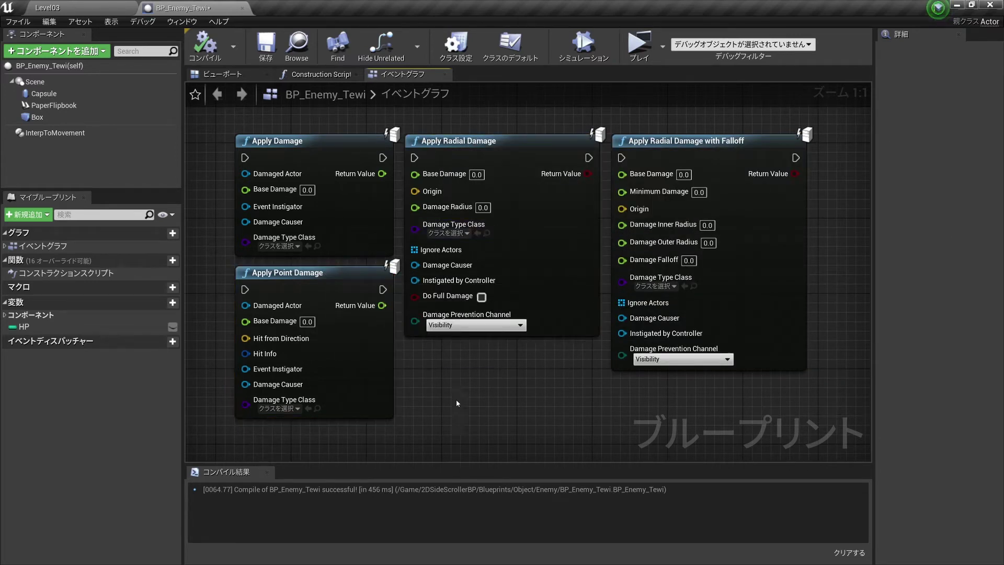
left_click(460, 382)
left_click_drag(696, 406, 338, 302)
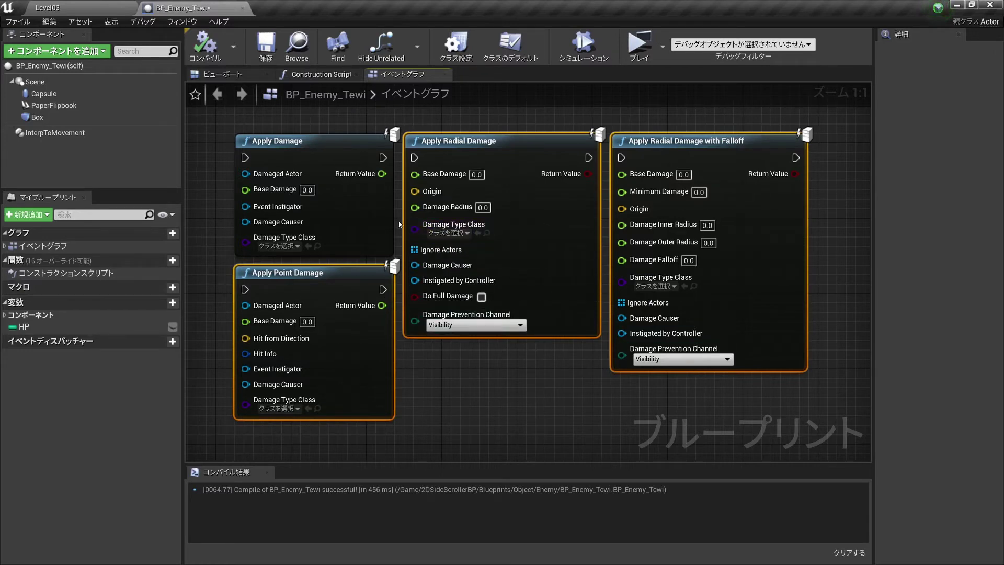
Review Apply Damage's Damage Type Class options (None, DamageType, DmgTypeBP_Environmental) without choosing, then return to Level03.
left_click(441, 345)
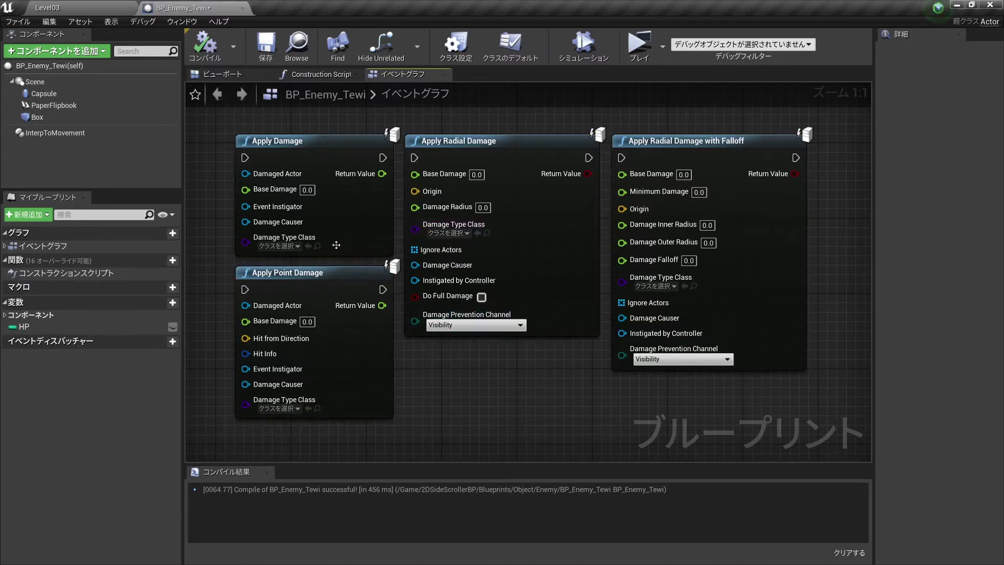
left_click(283, 248)
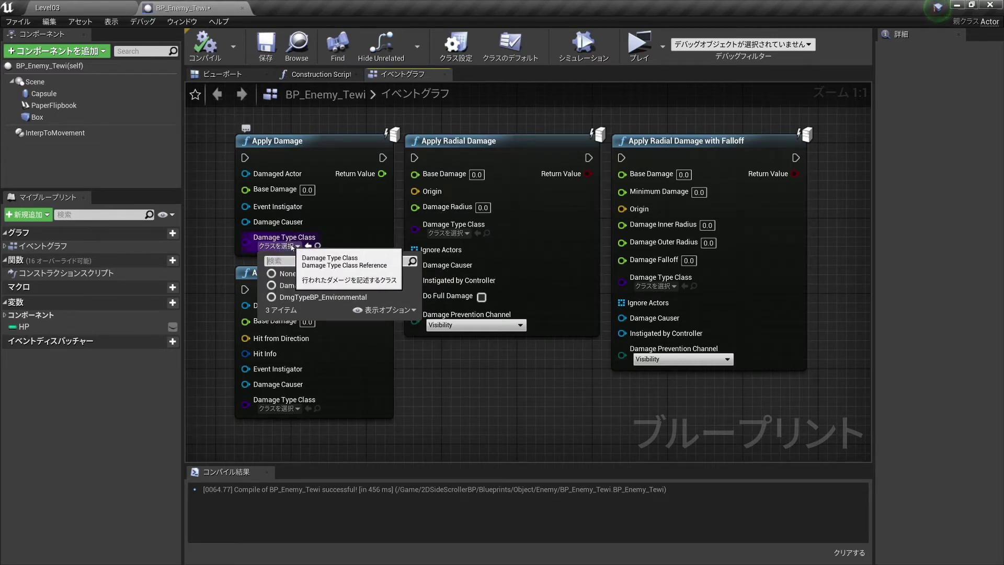
left_click(279, 246)
left_click(278, 246)
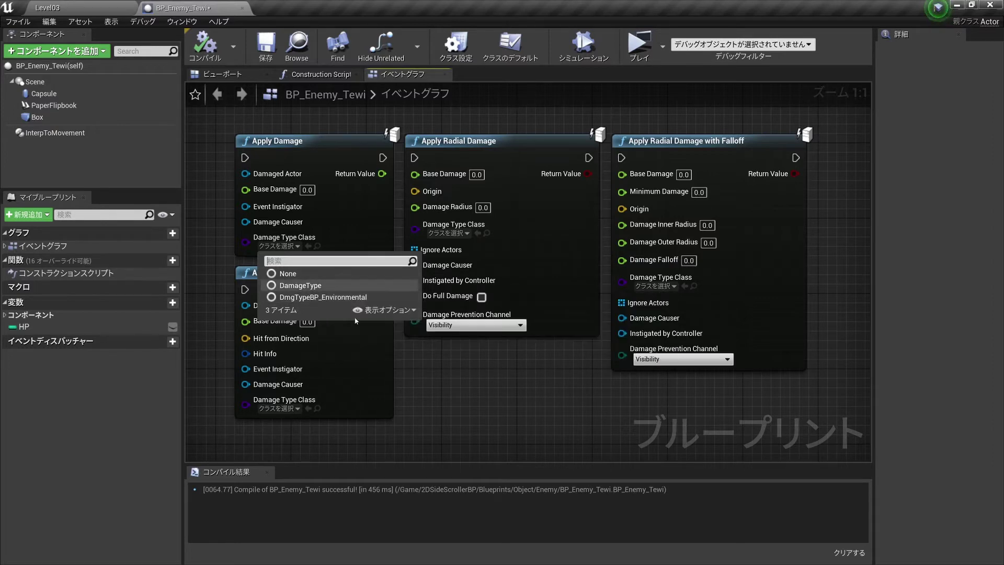
left_click(467, 365)
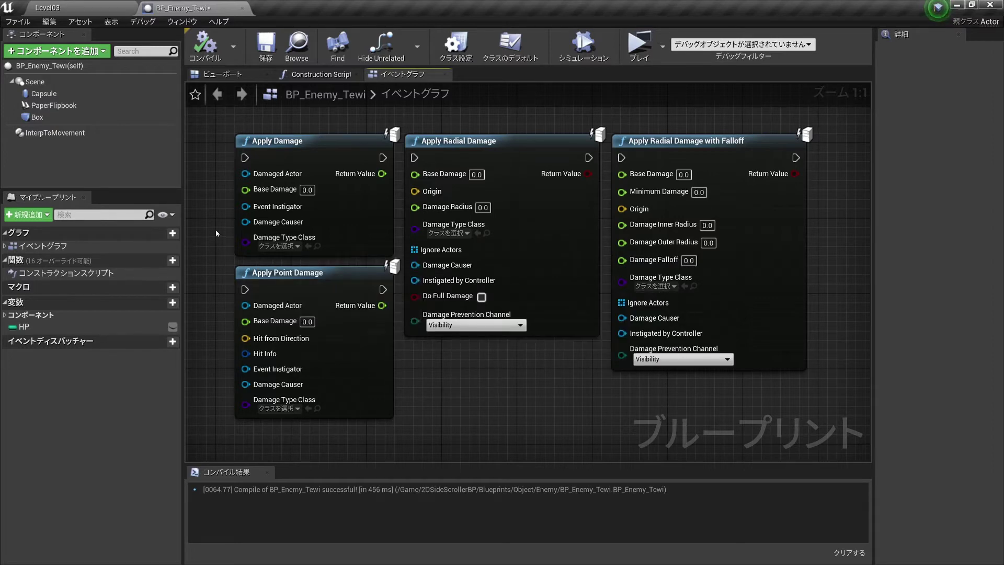
left_click(47, 8)
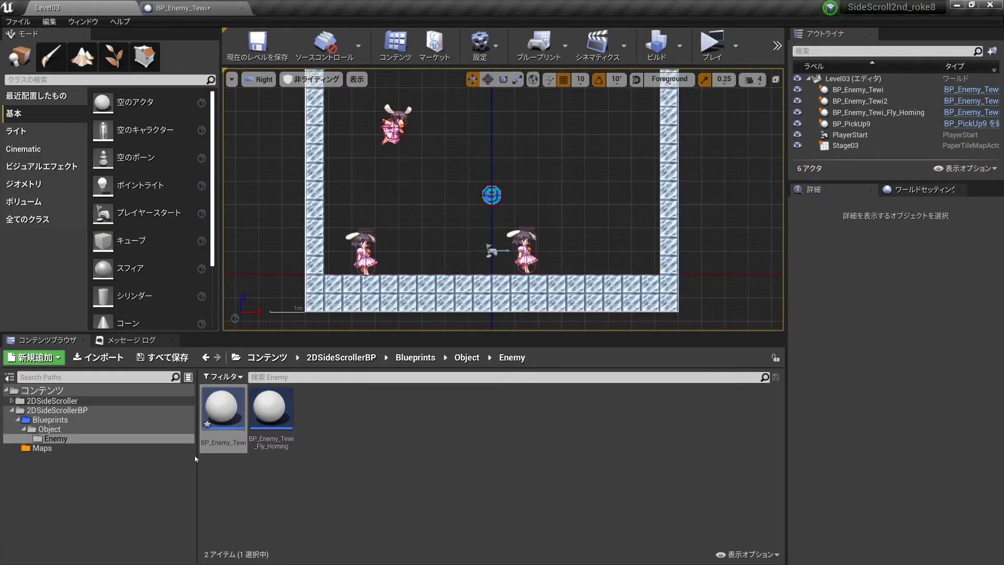
Create a Blueprint Class with DamageType as parent, found by searching 'damage', and name it BP_Damage_Type.
right_click(347, 397)
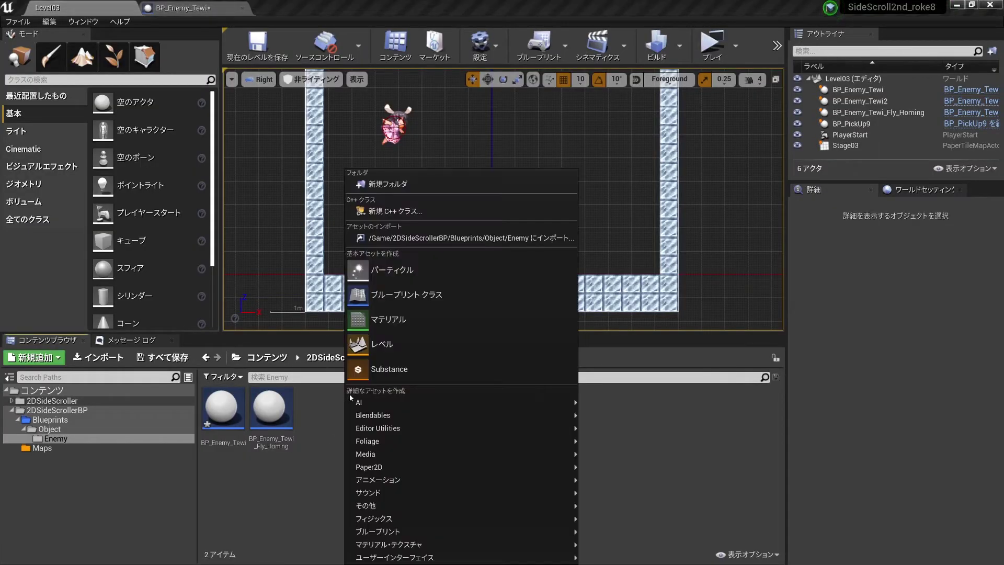
mouse_move(378, 428)
left_click(617, 448)
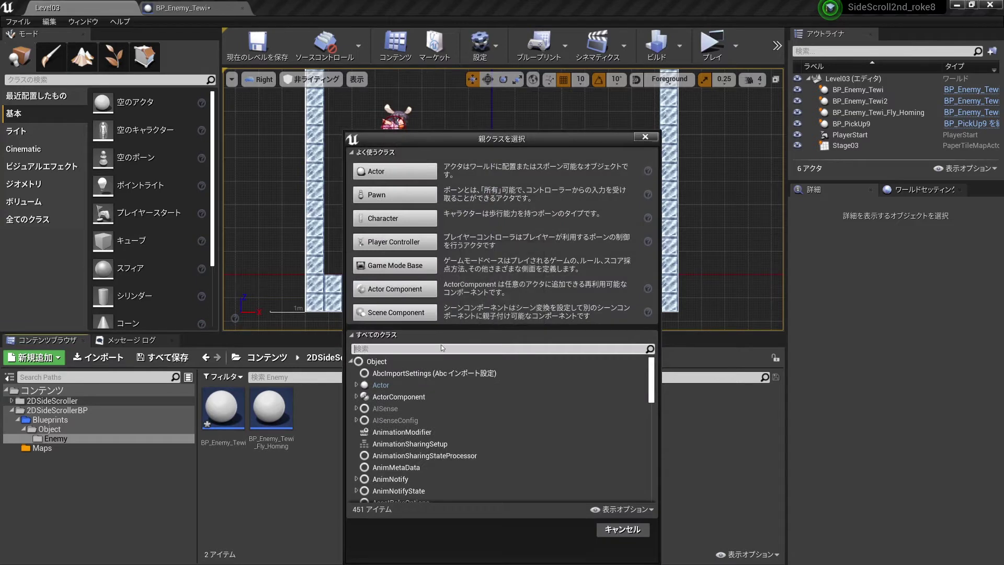
type("damage")
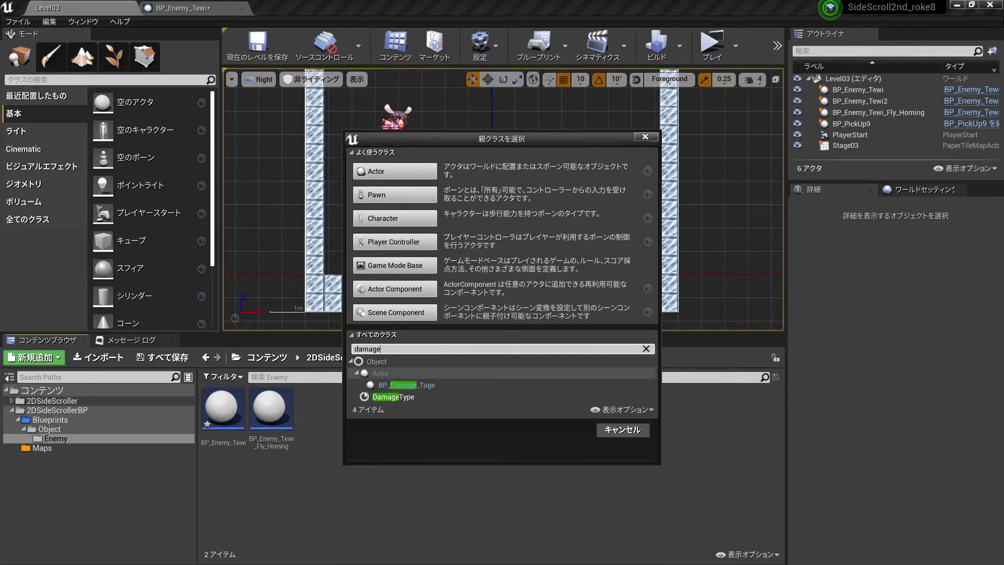
mouse_move(389, 397)
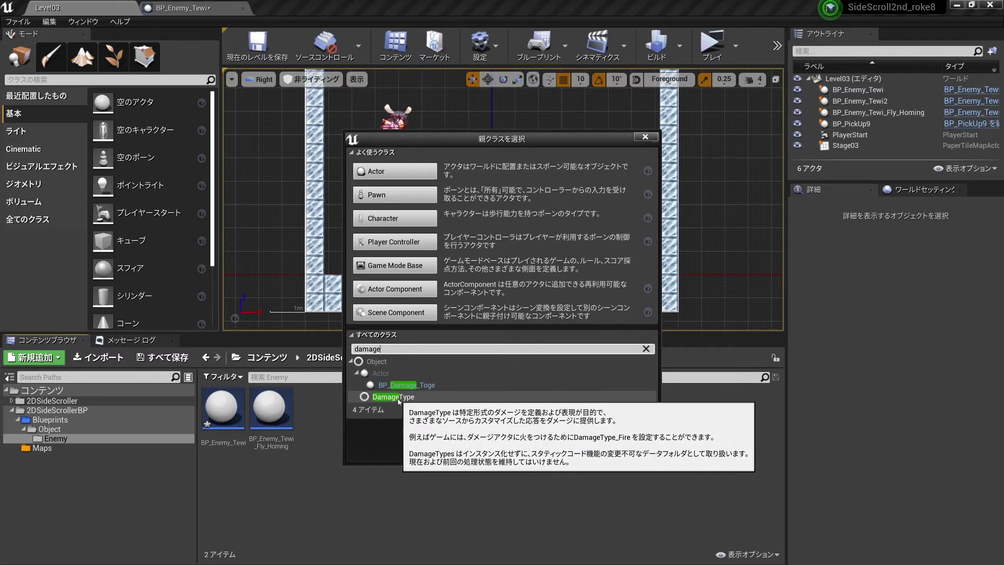
left_click(399, 397)
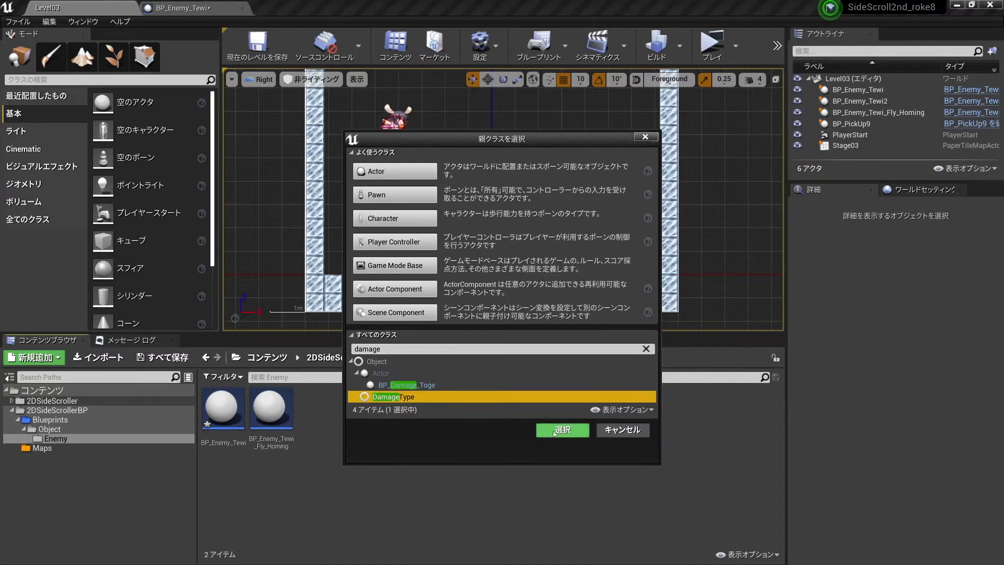
left_click(554, 432)
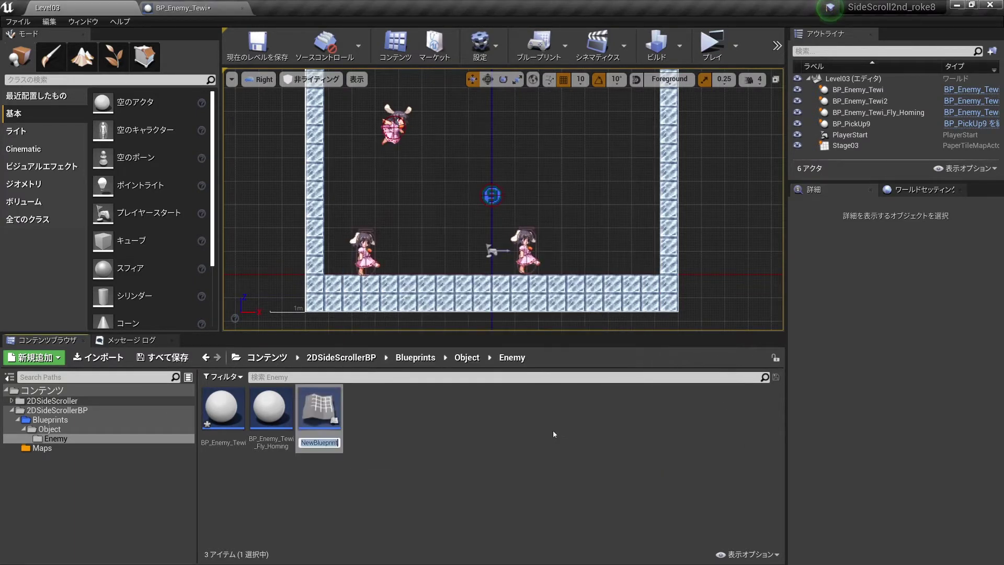
type("BP")
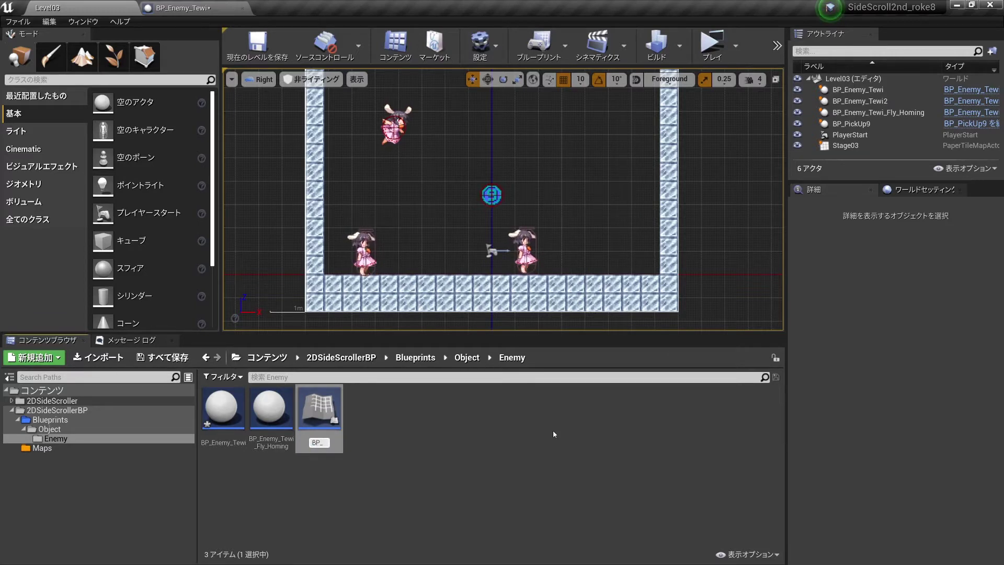
type("_Damage")
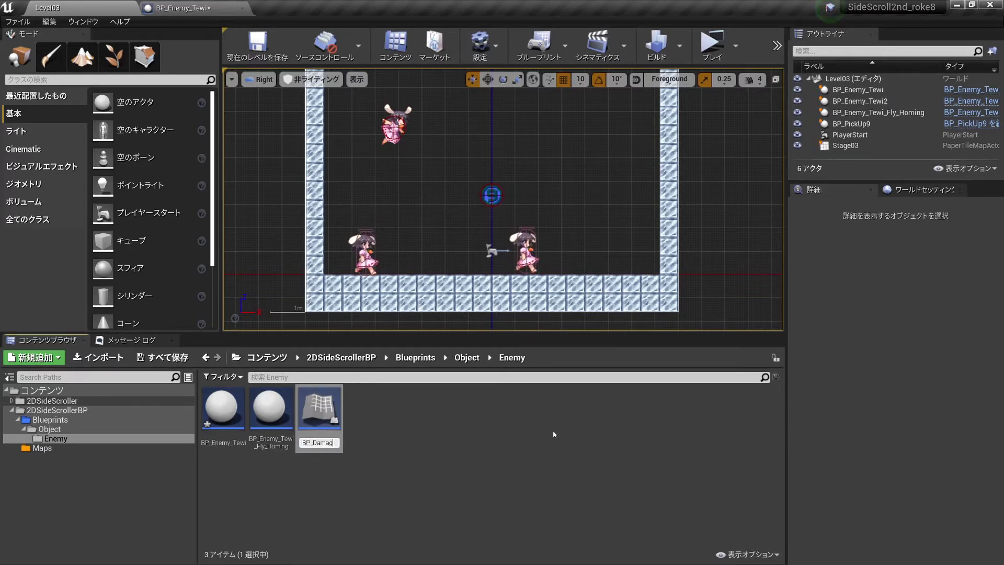
type("_Type")
key("Return")
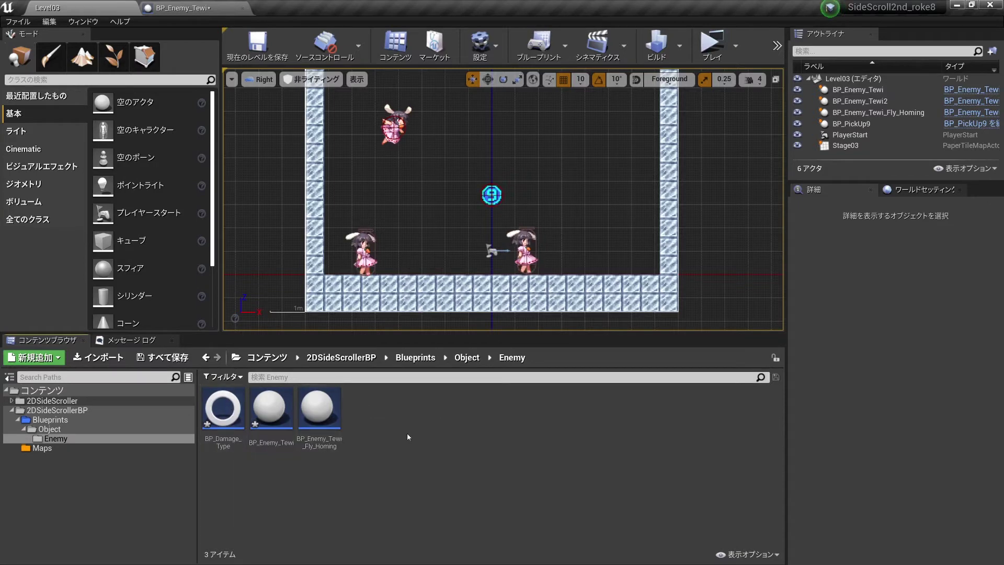
Open BP_Damage_Type, check Level03, then return to its class defaults showing Damage Impulse 800.0.
double_click(237, 414)
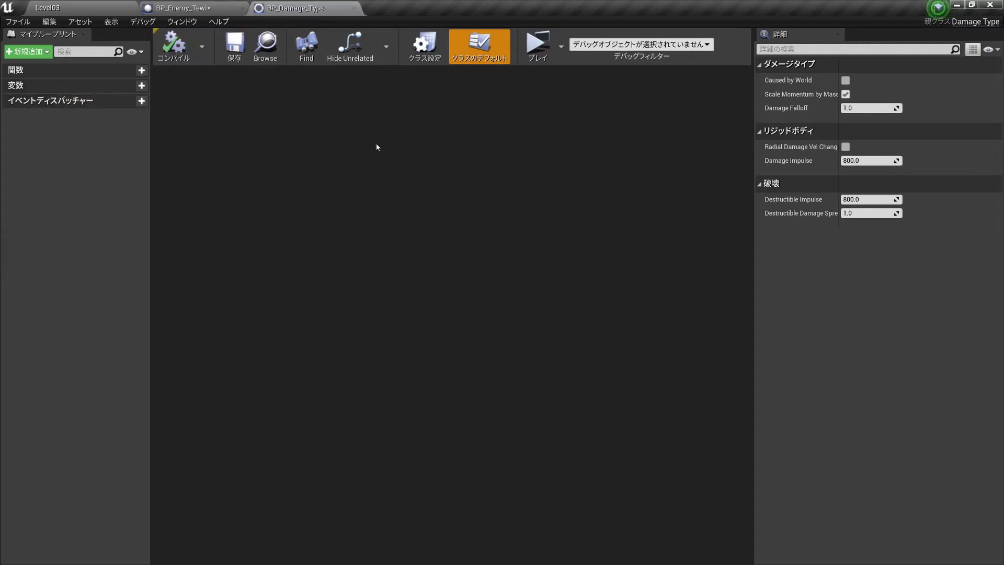
left_click(55, 4)
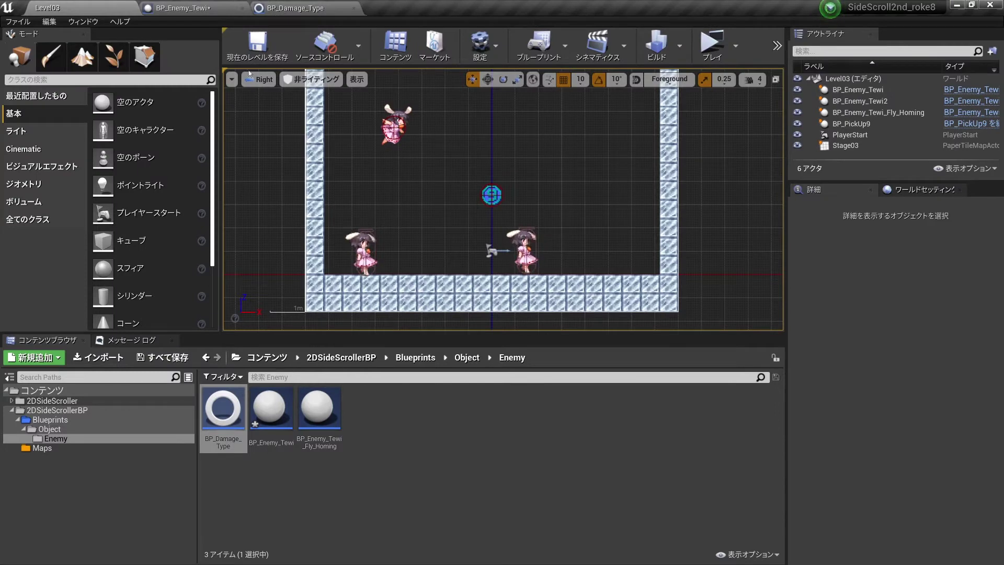
left_click(285, 9)
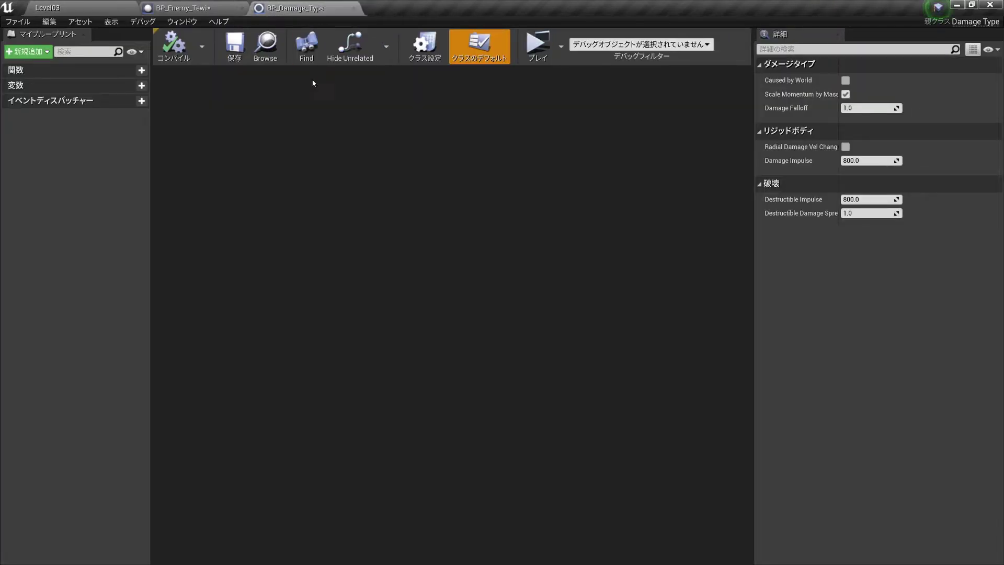
Add three variables, make NewVar_0 a Text variable, then compile and save BP_Damage_Type.
left_click(130, 86)
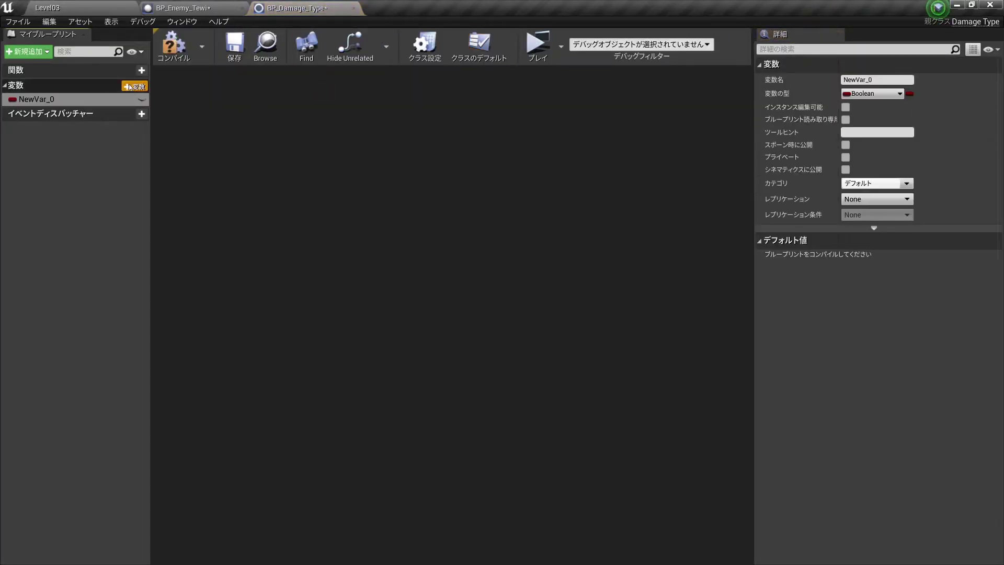
left_click(130, 86)
left_click(130, 86)
left_click(37, 99)
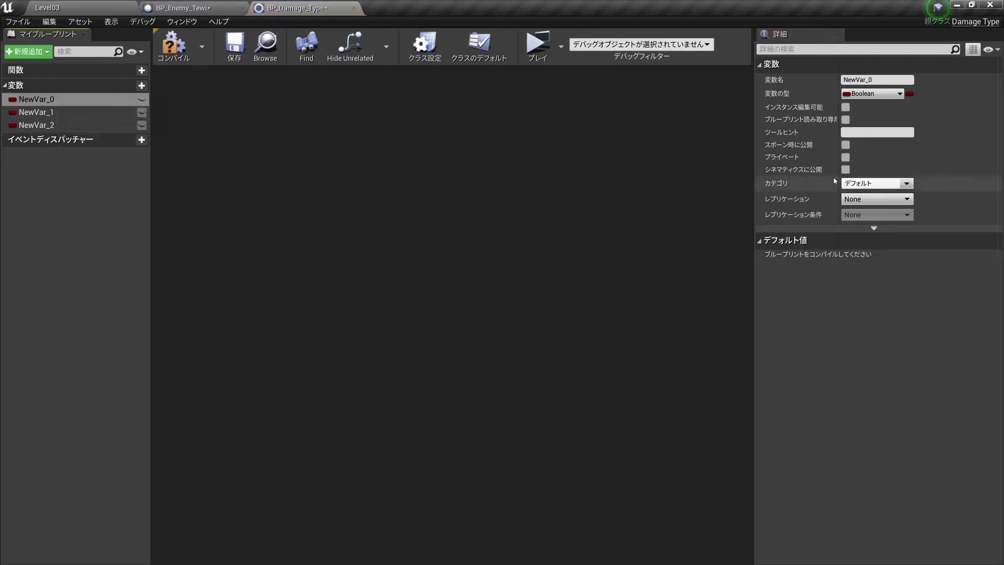
left_click(872, 93)
left_click(747, 331)
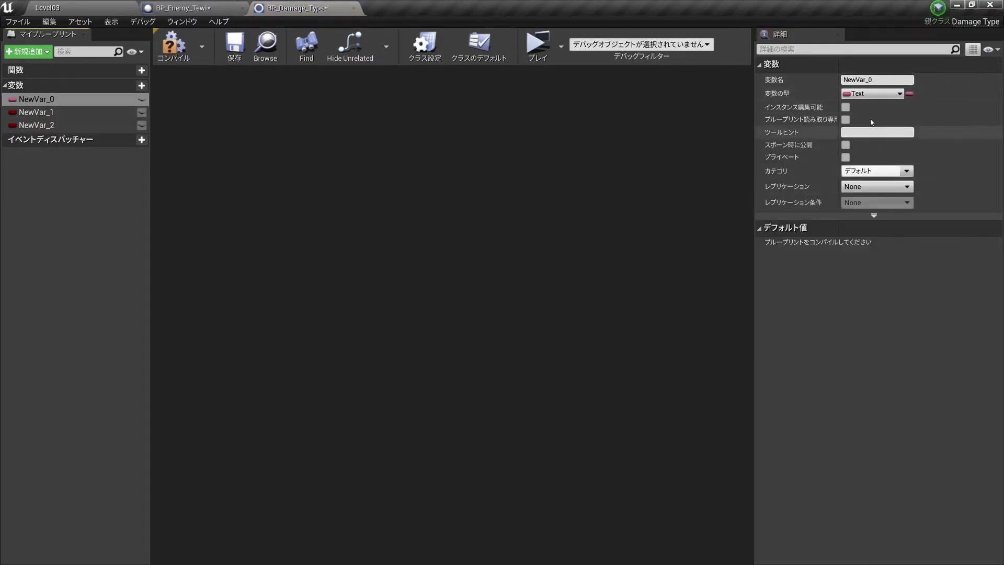
left_click(174, 44)
left_click(233, 51)
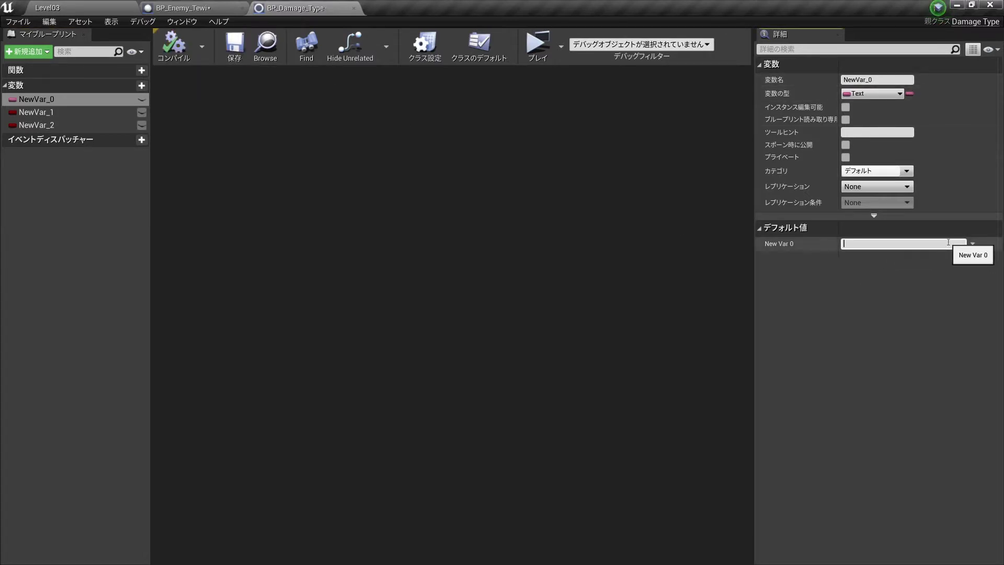
type("a")
Type Japanese text into NewVar_0's default value field, working toward しびれるー.
key("BackSpace")
key("Zenkaku_Hankaku")
type("熱い")
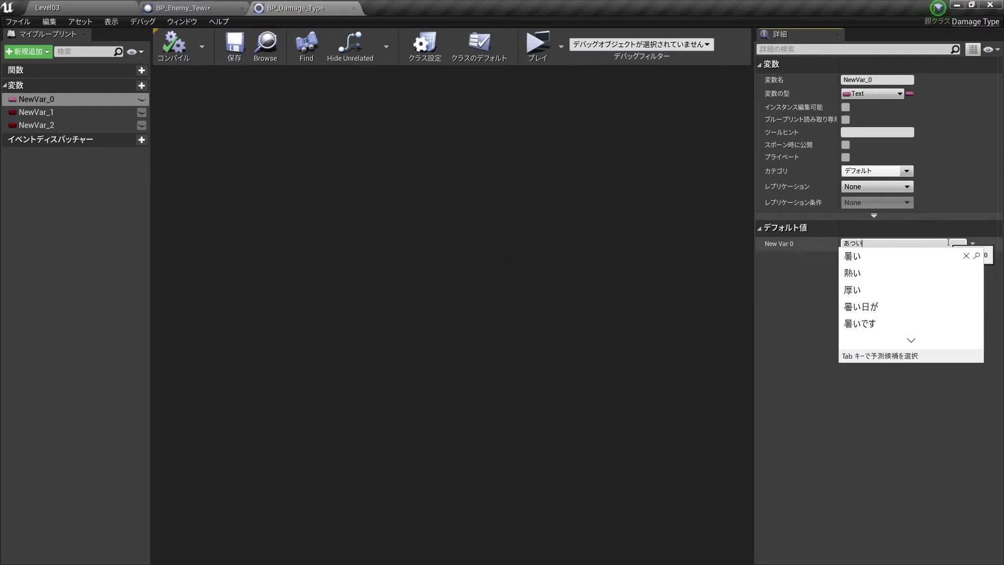
key("Return")
type("寒い")
key("Return")
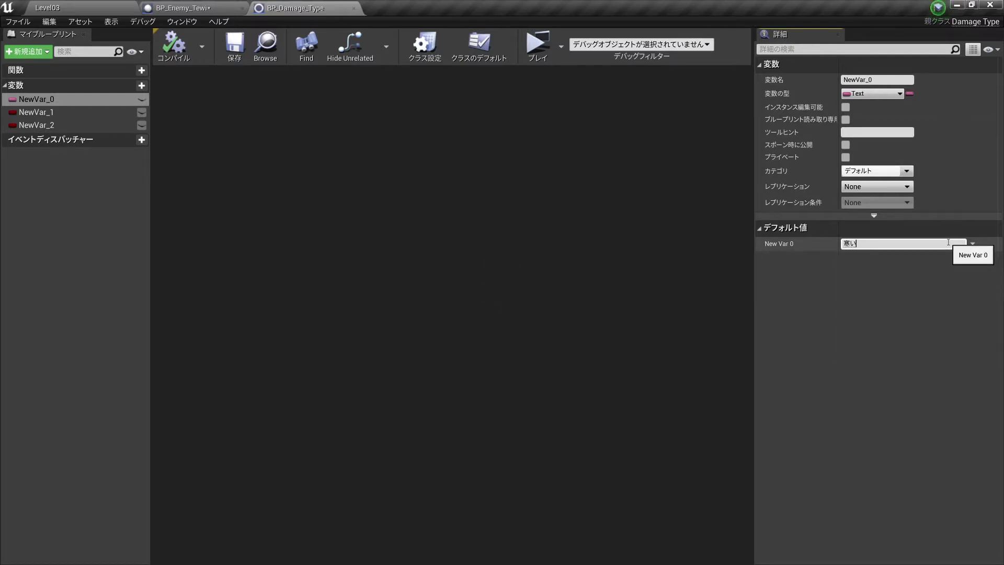
type("hibire")
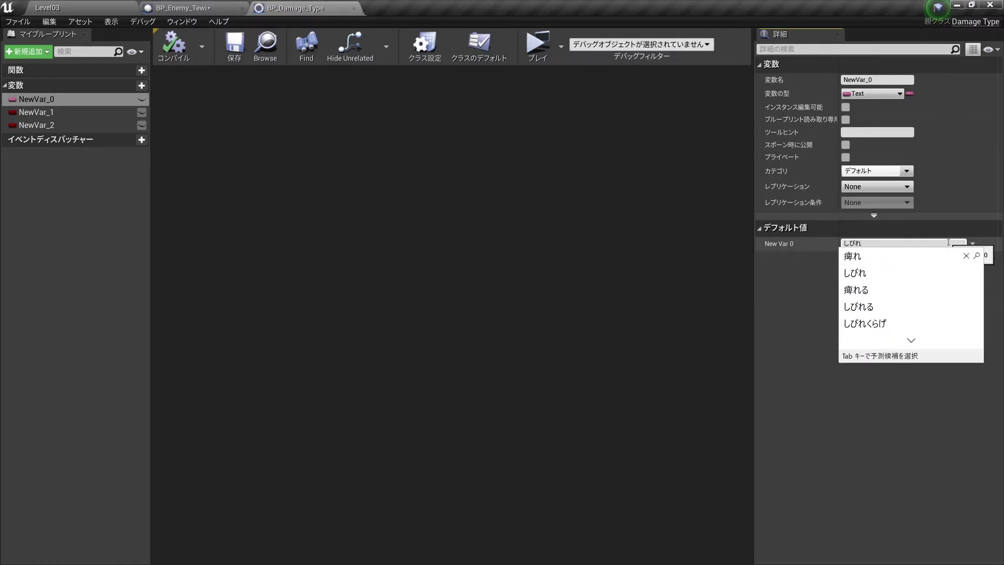
type("ru-")
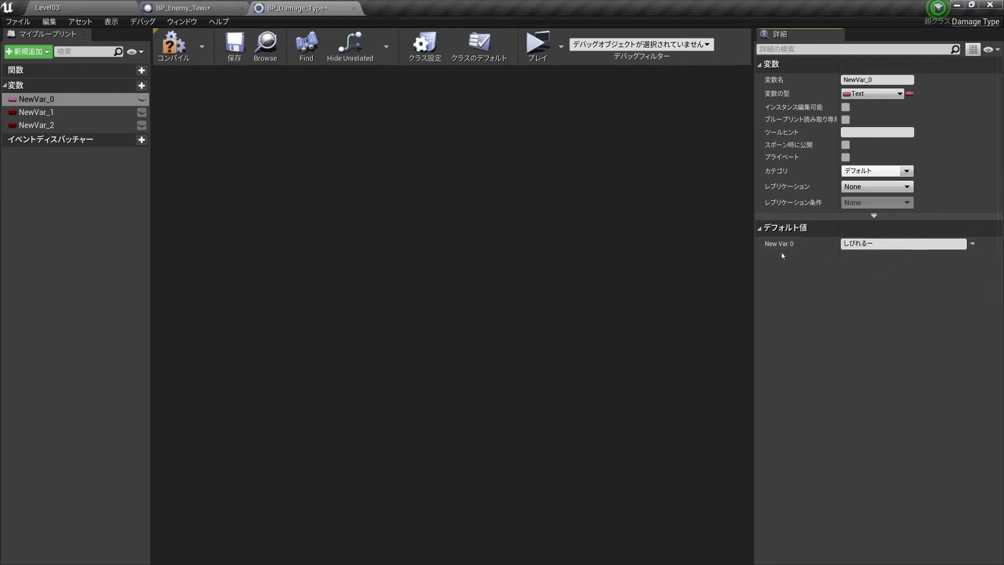
Add a fourth variable NewVar_3, and set NewVar_1 to Float and NewVar_2 to Byte.
left_click(37, 112)
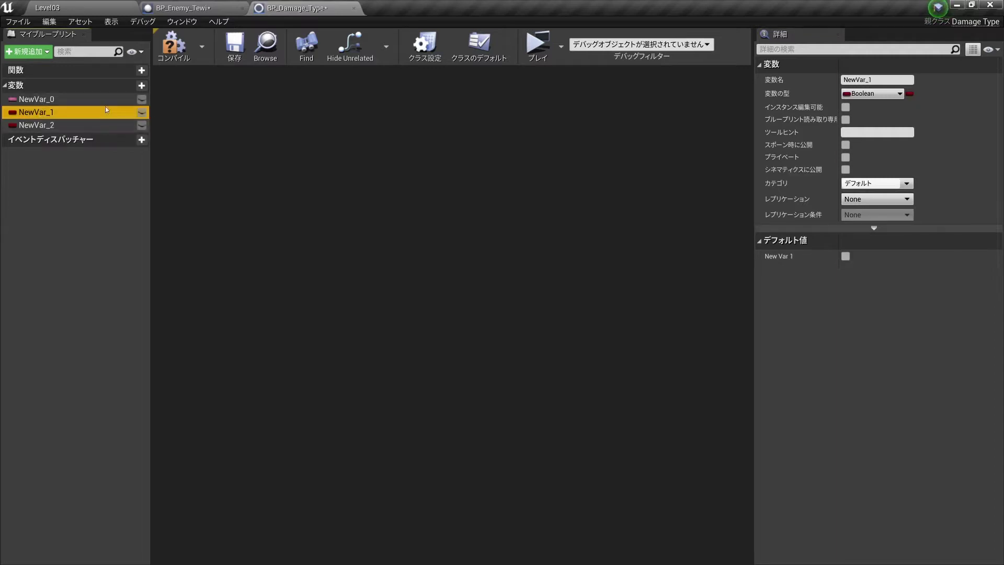
left_click(137, 86)
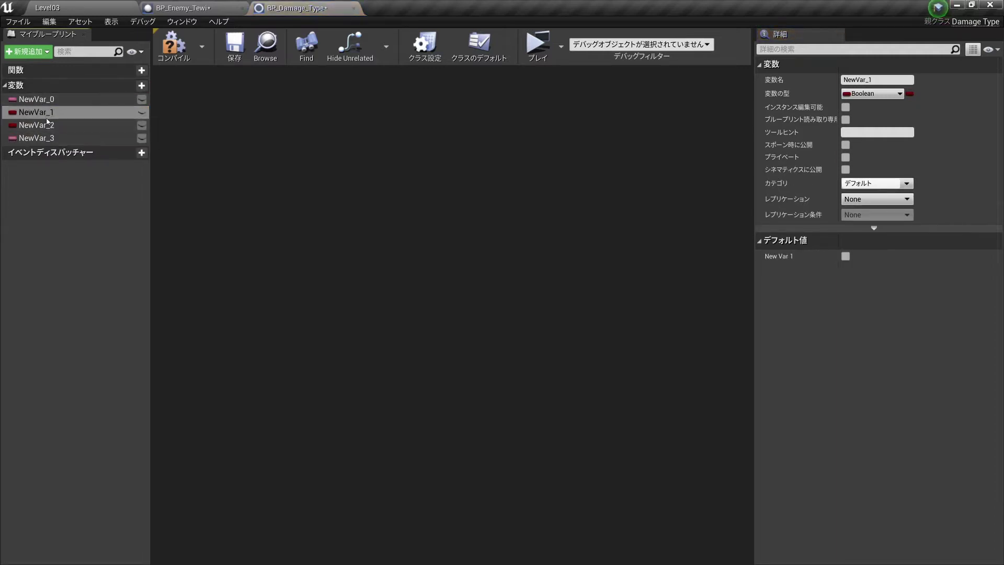
left_click(51, 138)
left_click(36, 112)
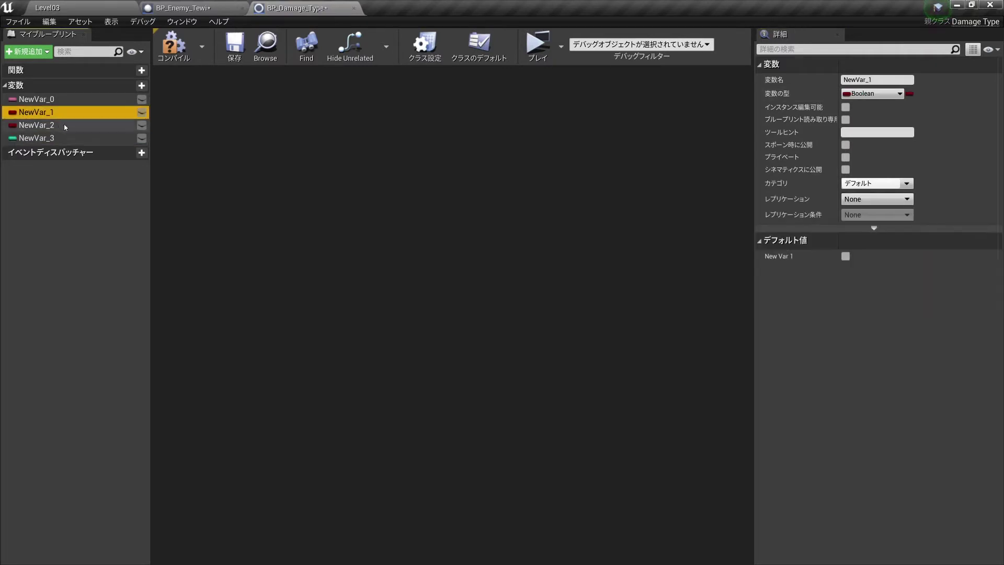
left_click(873, 93)
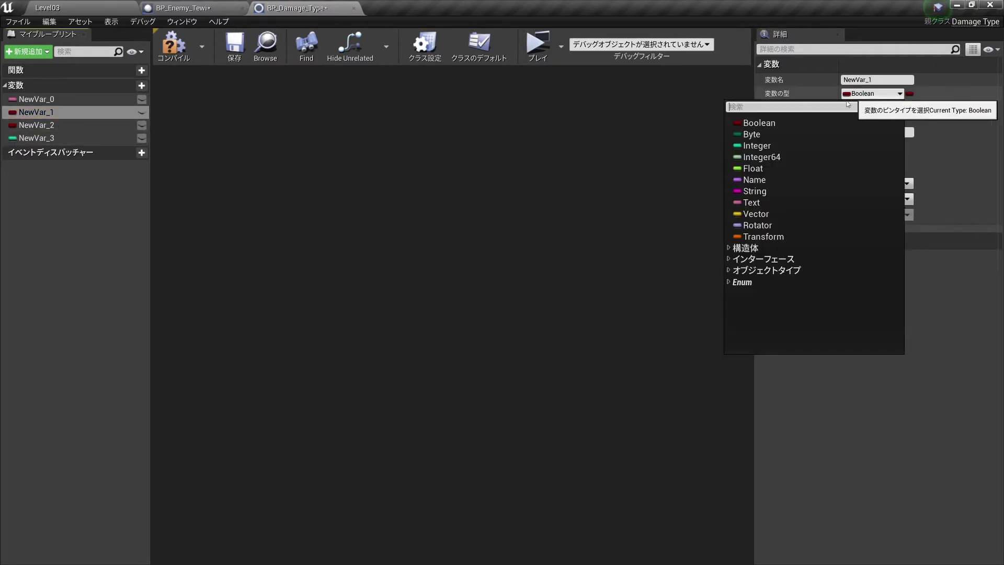
left_click(756, 171)
left_click(126, 126)
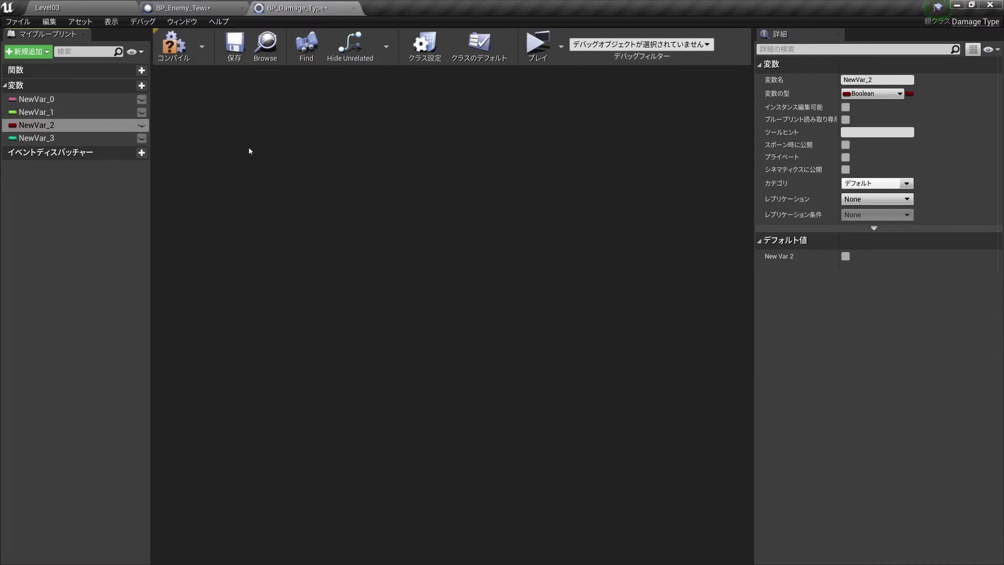
left_click(883, 94)
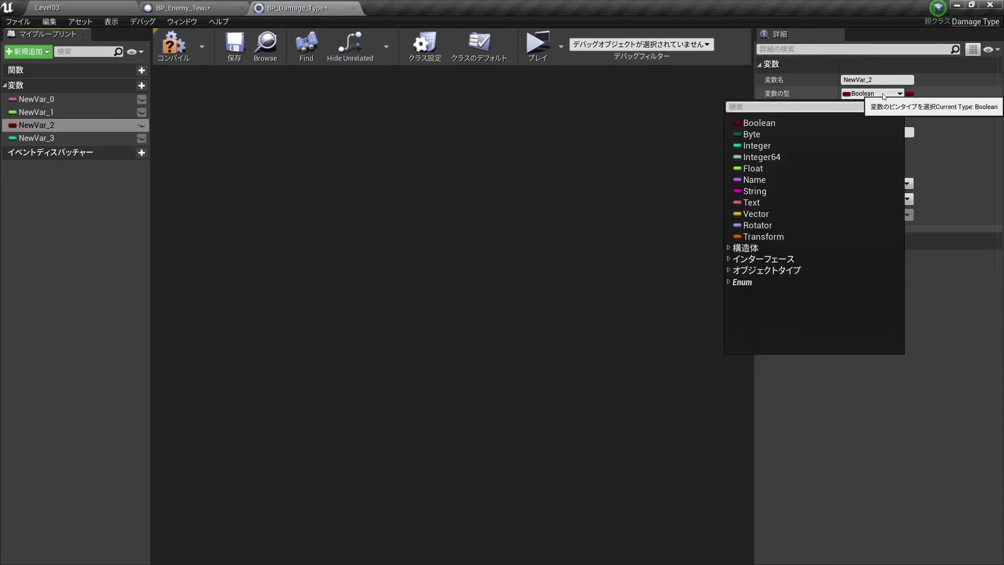
left_click(754, 134)
Check each variable's settings, compile and save BP_Damage_Type, and show its Class Settings.
left_click(54, 99)
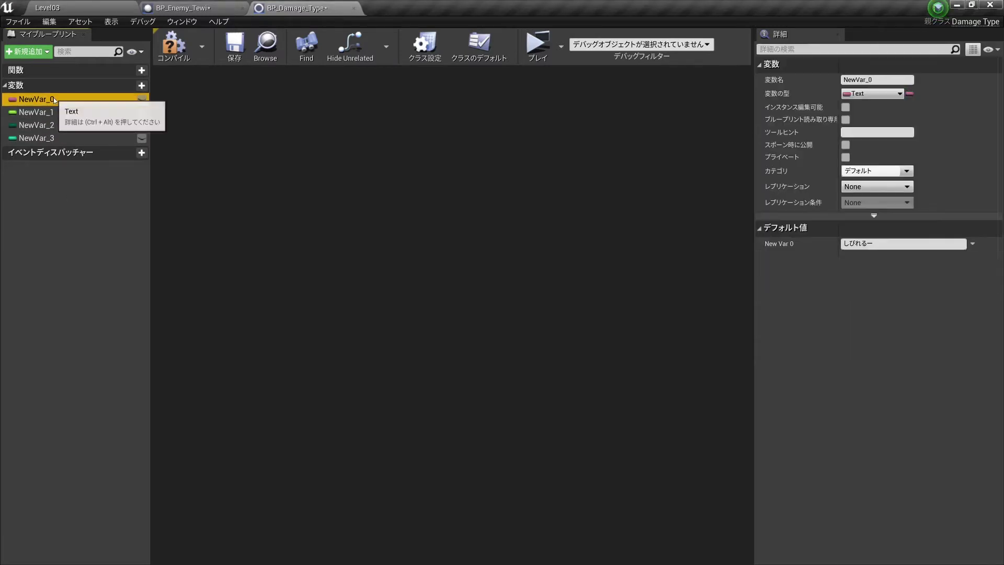
left_click(52, 125)
left_click(52, 138)
left_click(52, 112)
left_click(52, 100)
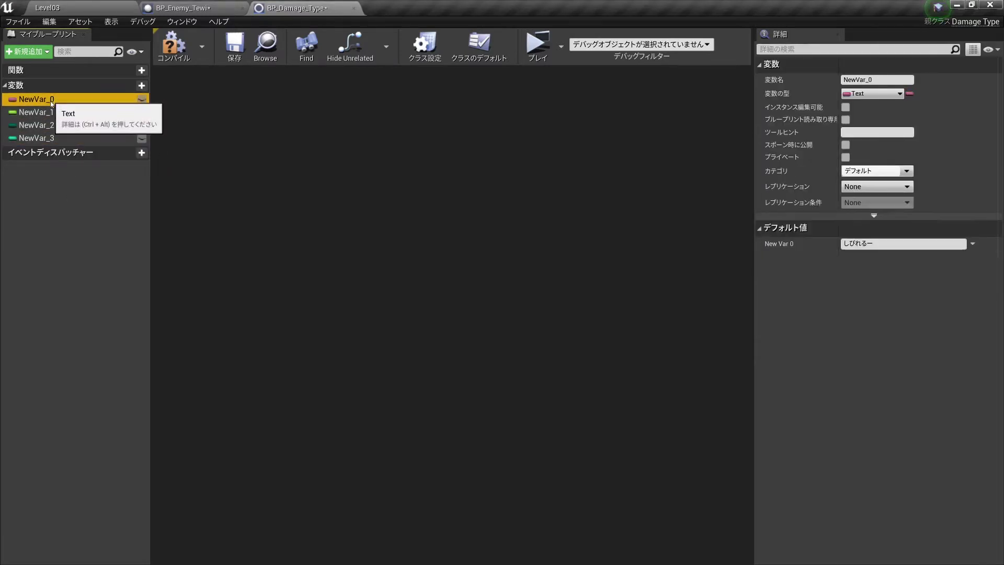
left_click(173, 46)
left_click(235, 49)
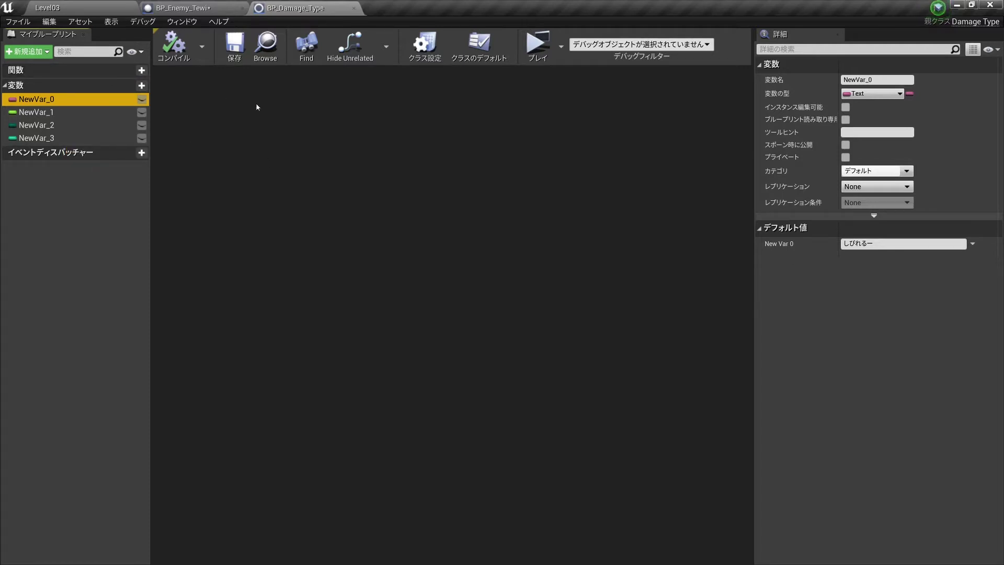
left_click(425, 46)
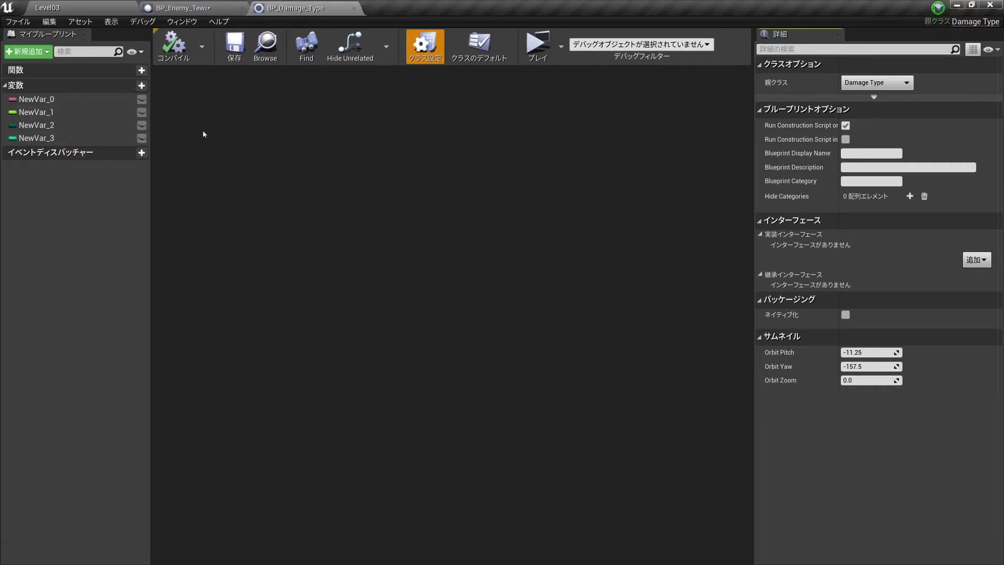
In BP_Enemy_Tewi's event graph, search 'damage' and jump to the existing AnyDamage event.
left_click(178, 9)
scroll(482, 294, "down", 2)
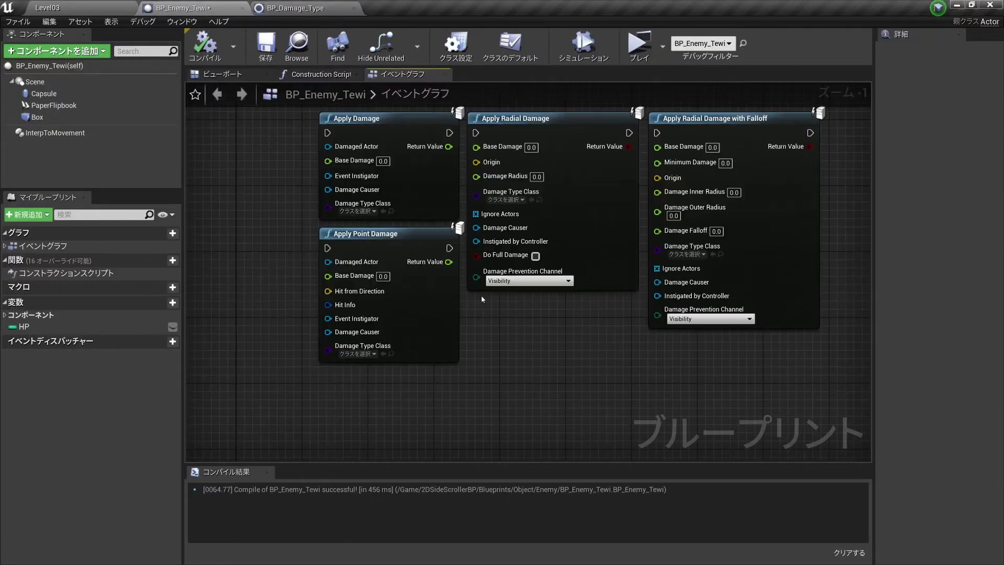
scroll(482, 294, "down", 1)
right_click_drag(482, 294, 535, 209)
right_click(426, 314)
type("だ")
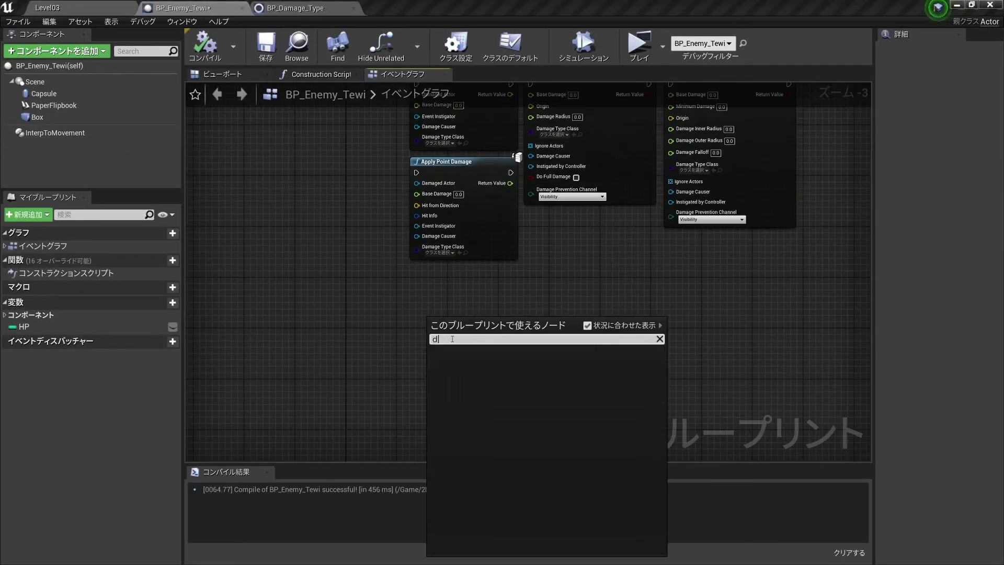
type("damage")
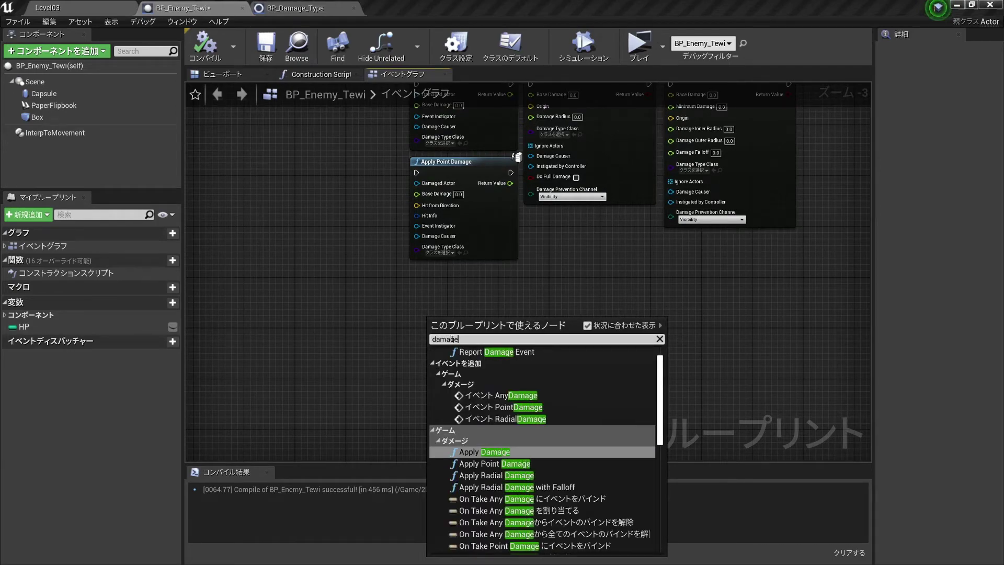
left_click(497, 395)
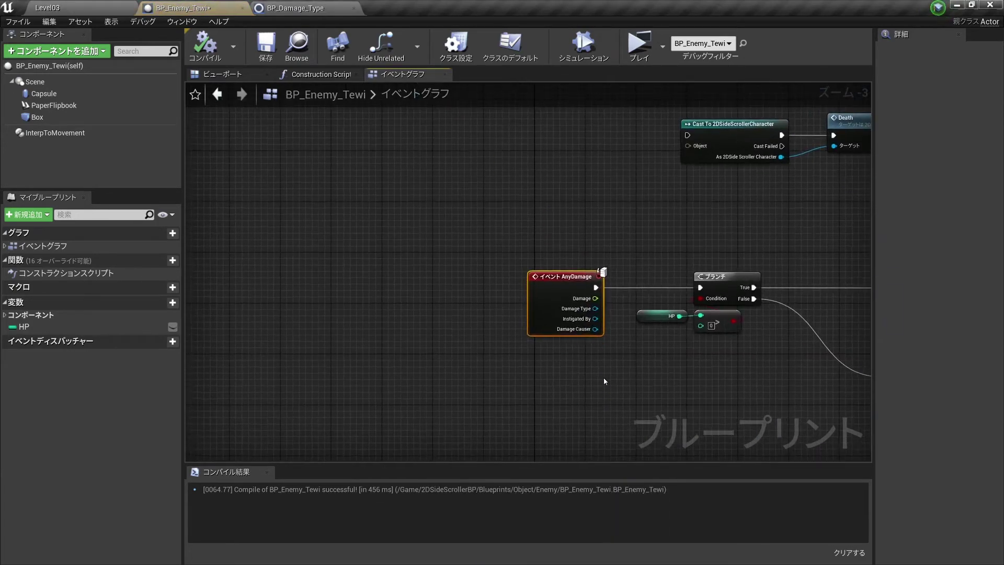
Move Event AnyDamage below the damage function nodes and drag a wire from its Damage Type pin.
scroll(605, 381, "up", 2)
right_click_drag(693, 377, 665, 279)
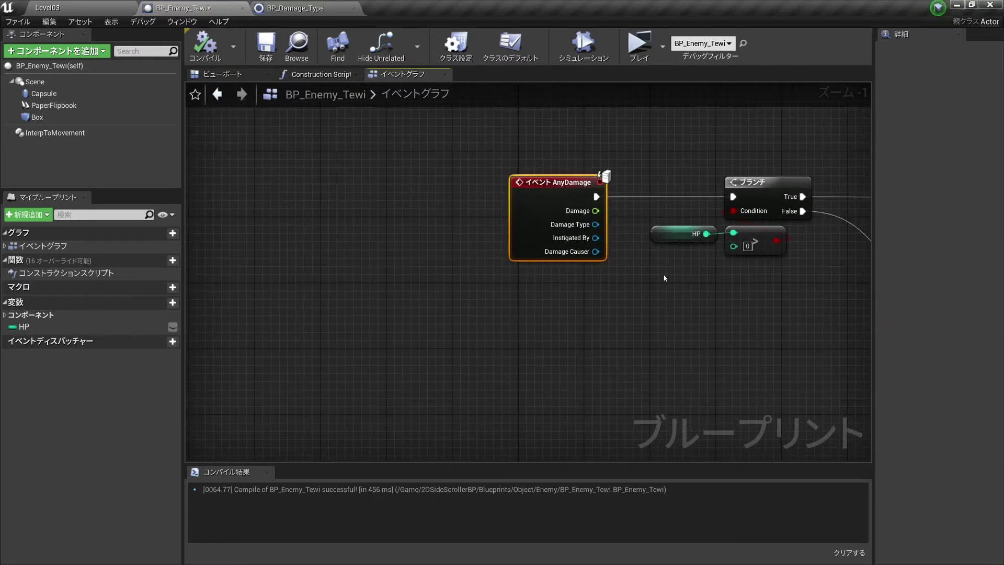
scroll(643, 272, "down", 1)
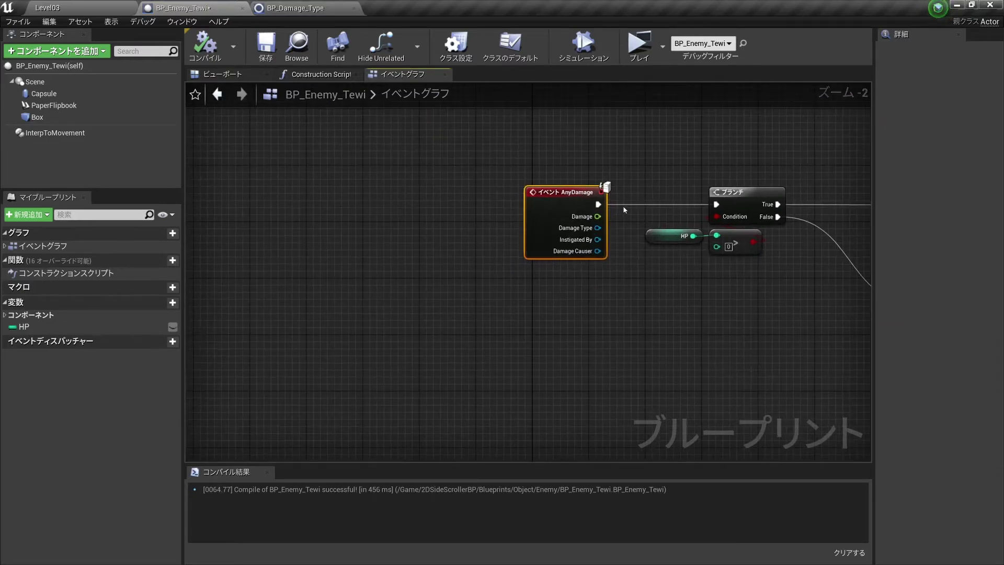
left_click(598, 205, "alt")
right_click_drag(638, 293, 631, 236)
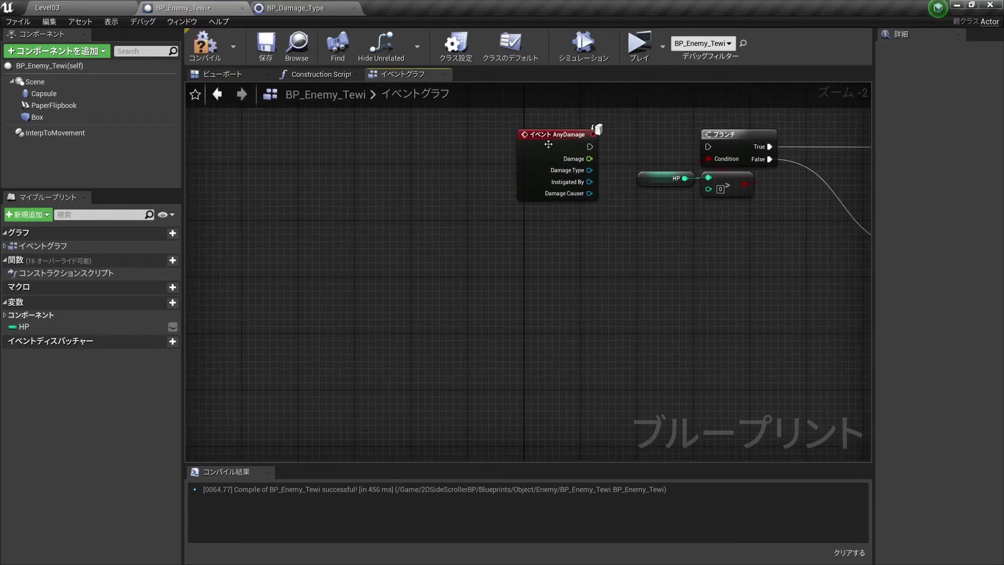
left_click_drag(557, 133, 571, 393)
scroll(570, 393, "down", 4)
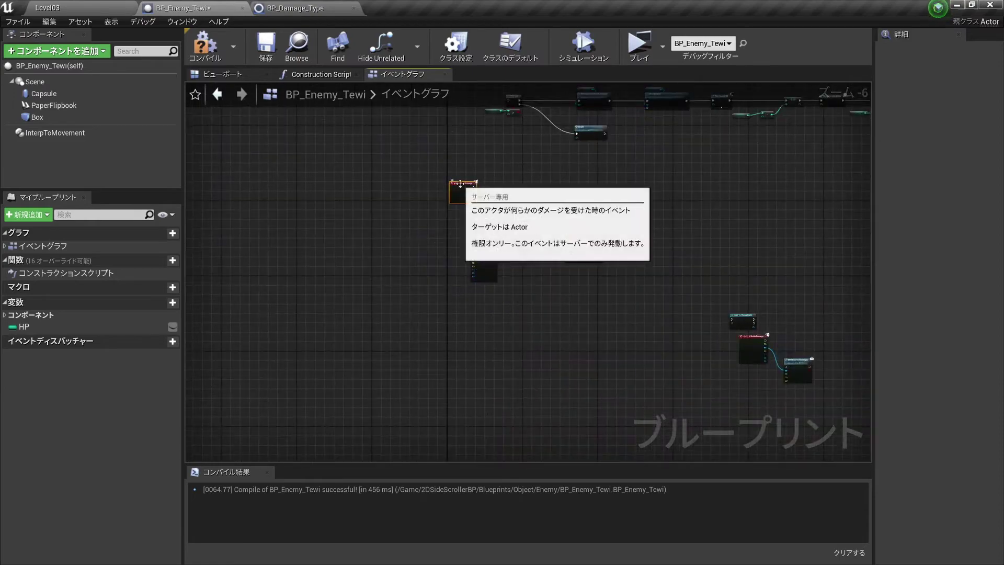
left_click_drag(456, 183, 478, 332)
scroll(478, 332, "up", 3)
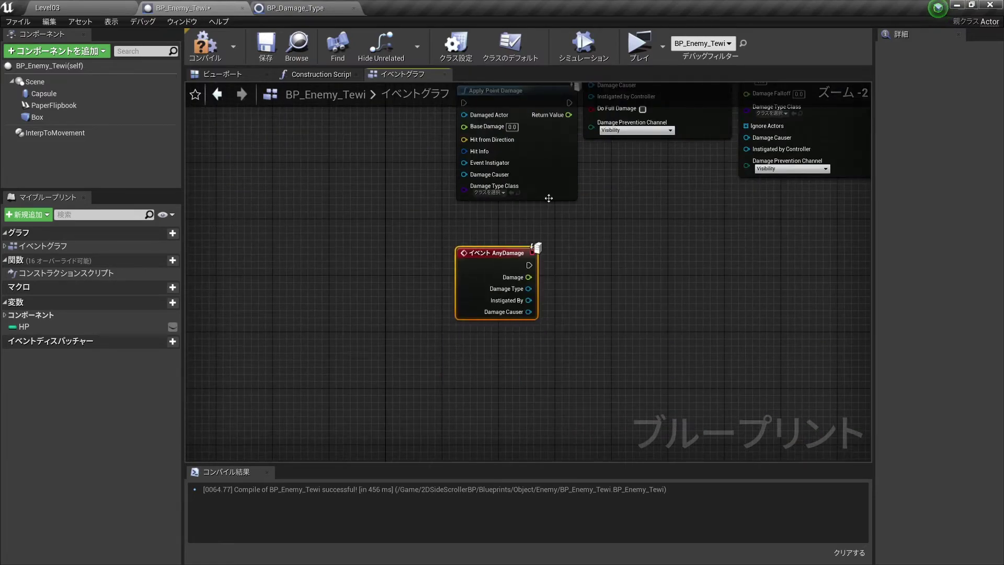
scroll(497, 402, "up", 1)
right_click_drag(497, 402, 450, 398)
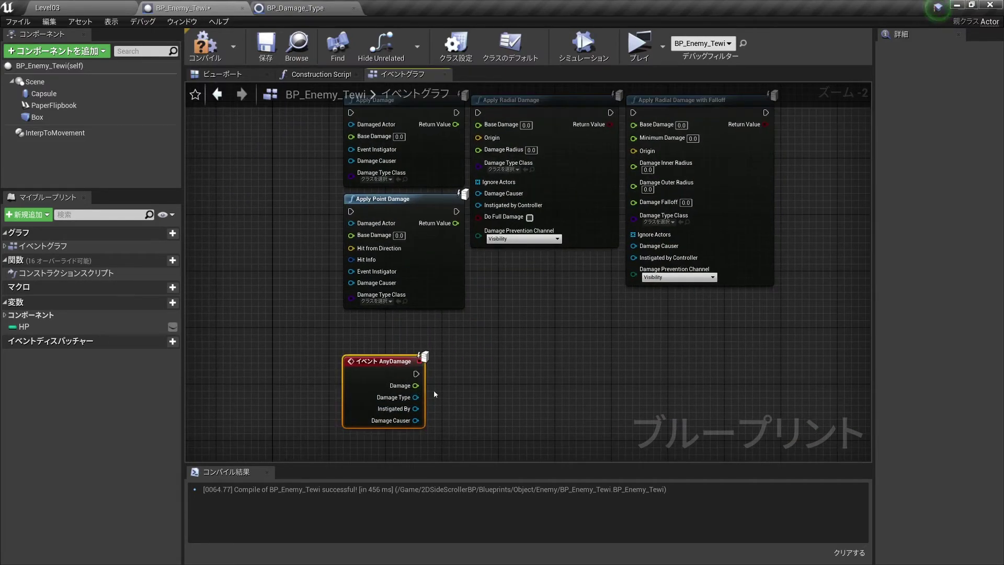
left_click_drag(416, 397, 482, 388)
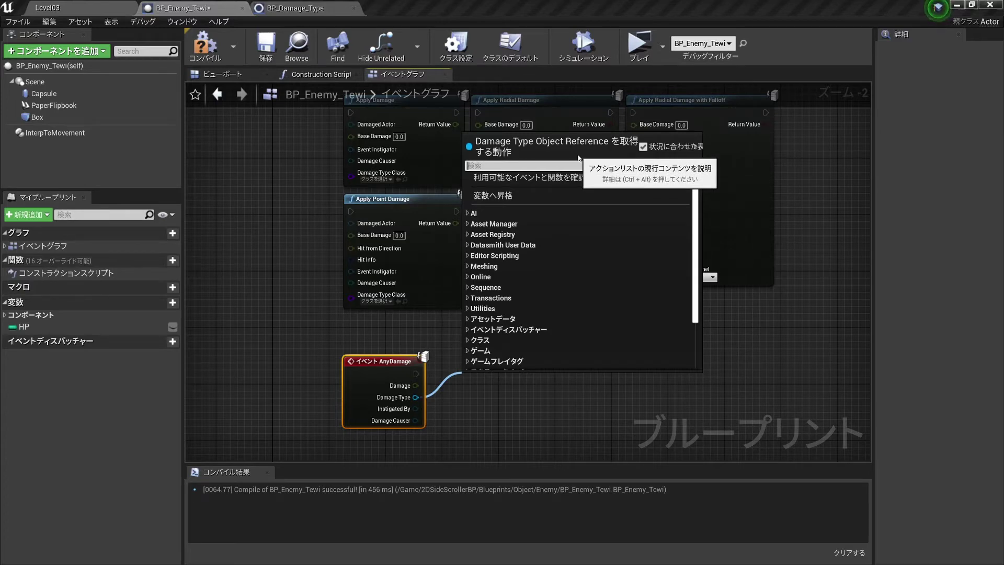
Add a Cast To BP_Damage_Type node from the 'bp_' search, wired to AnyDamage's Damage Type.
type("bp")
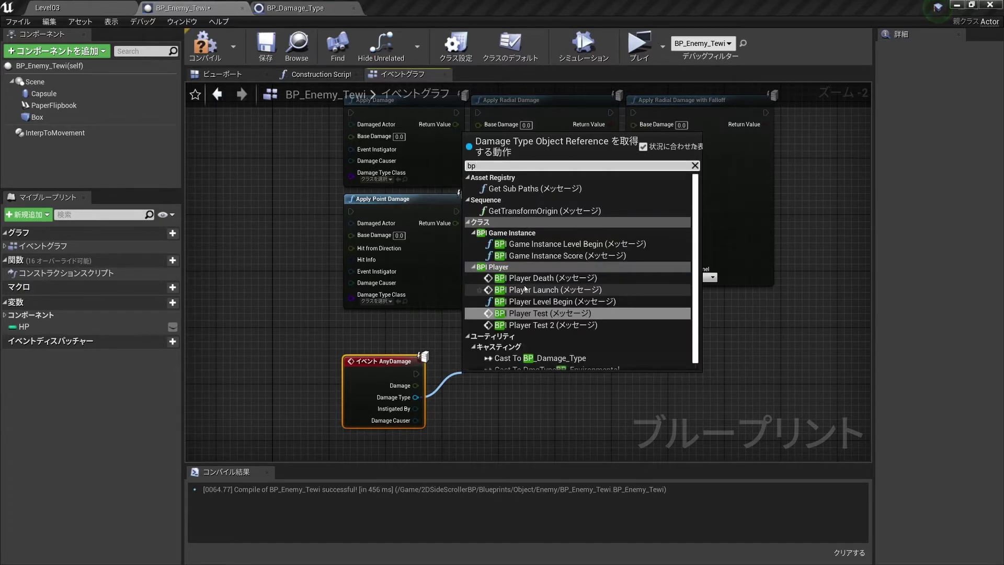
type("_")
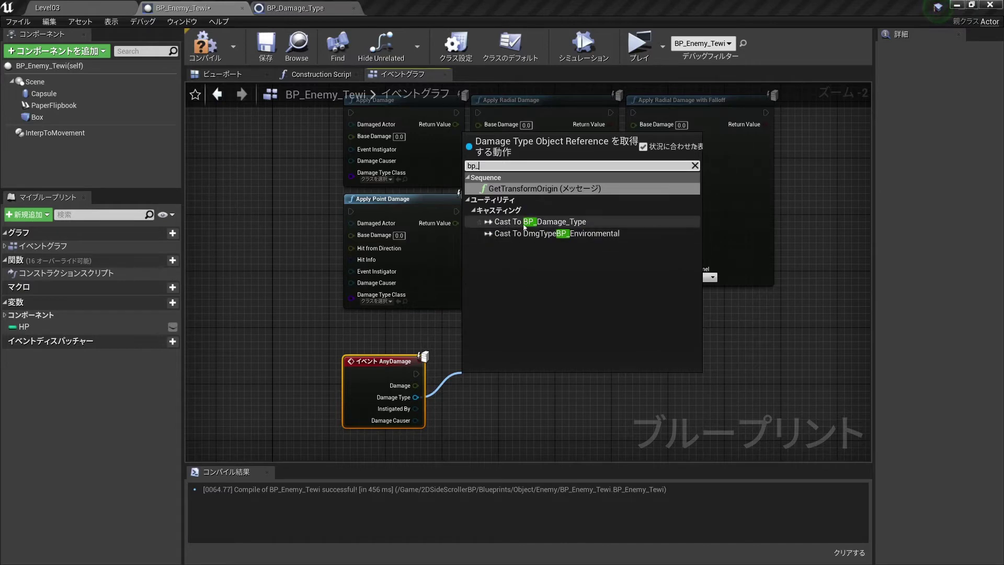
left_click(527, 226)
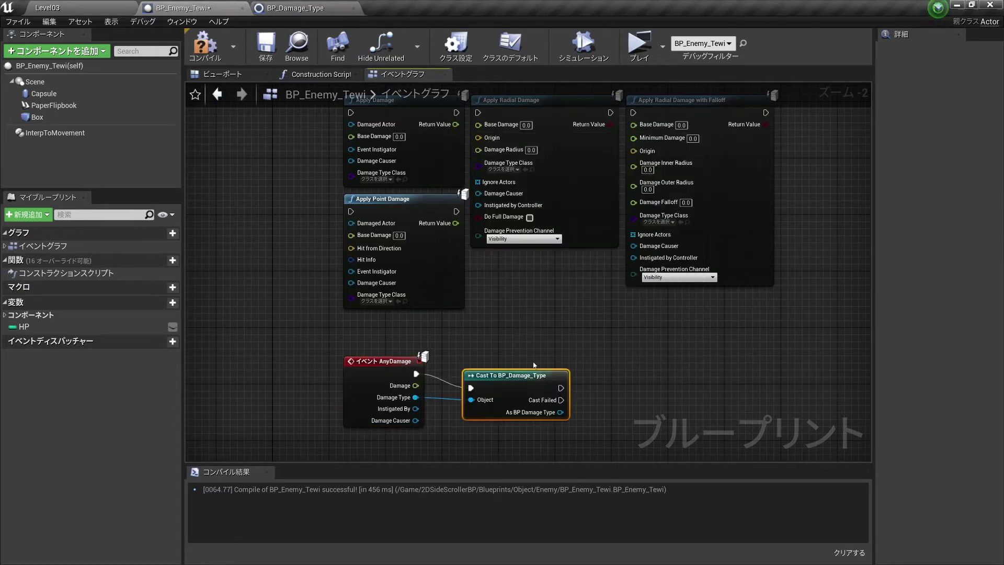
scroll(467, 331, "up", 2)
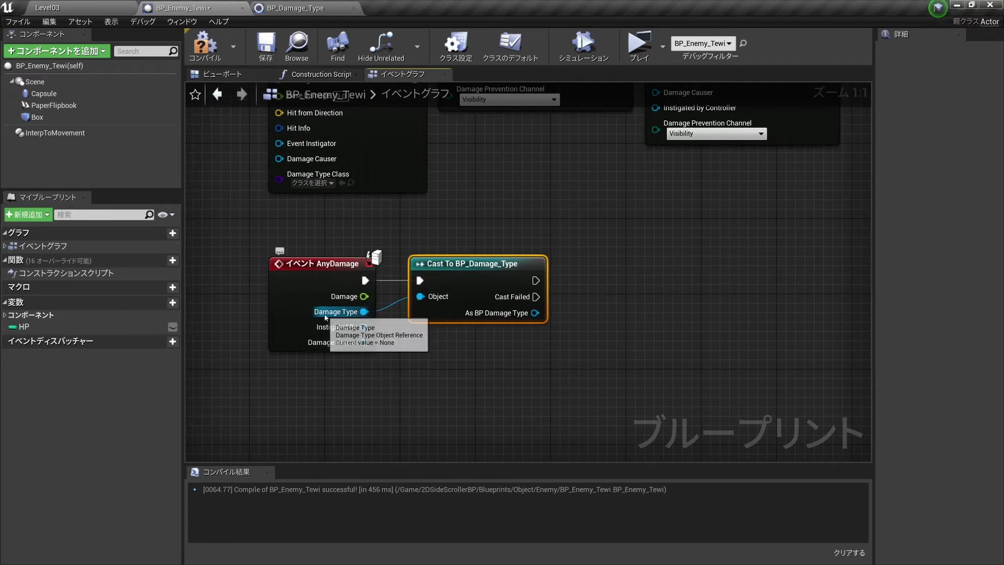
right_click_drag(521, 304, 419, 219)
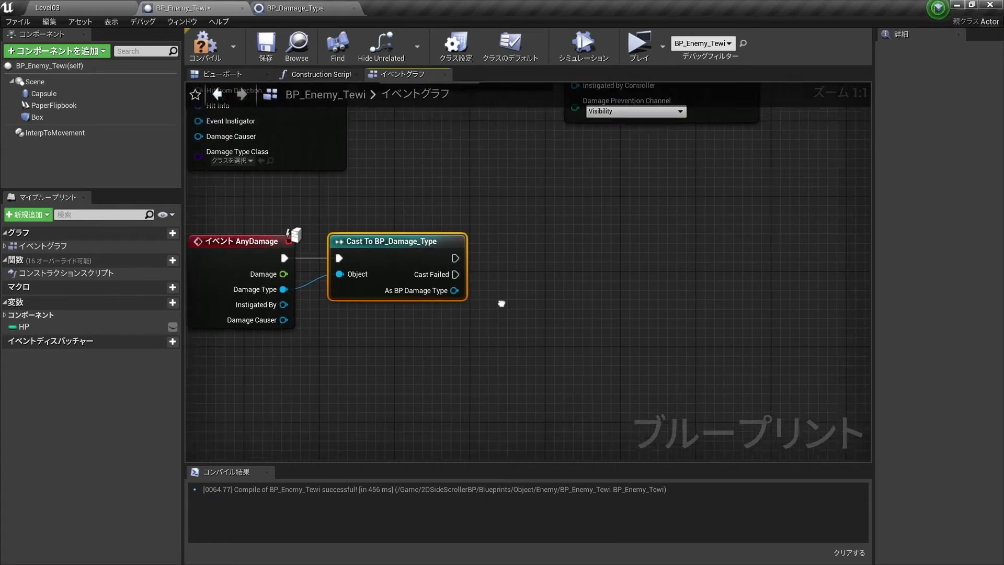
After checking BP_Damage_Type's variables, add a Get New Var 0 node from the cast's As BP Damage Type output.
left_click(296, 8)
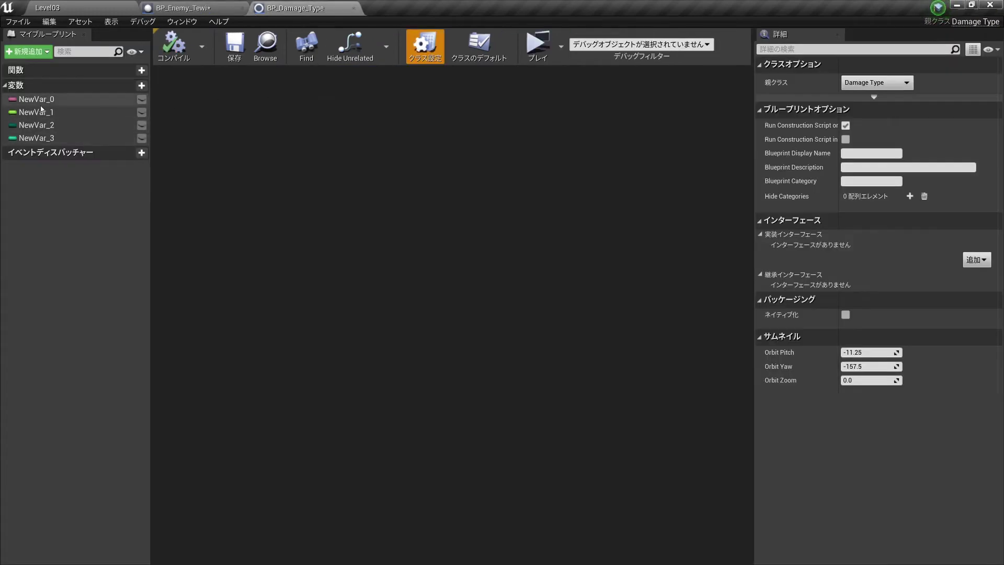
left_click(193, 7)
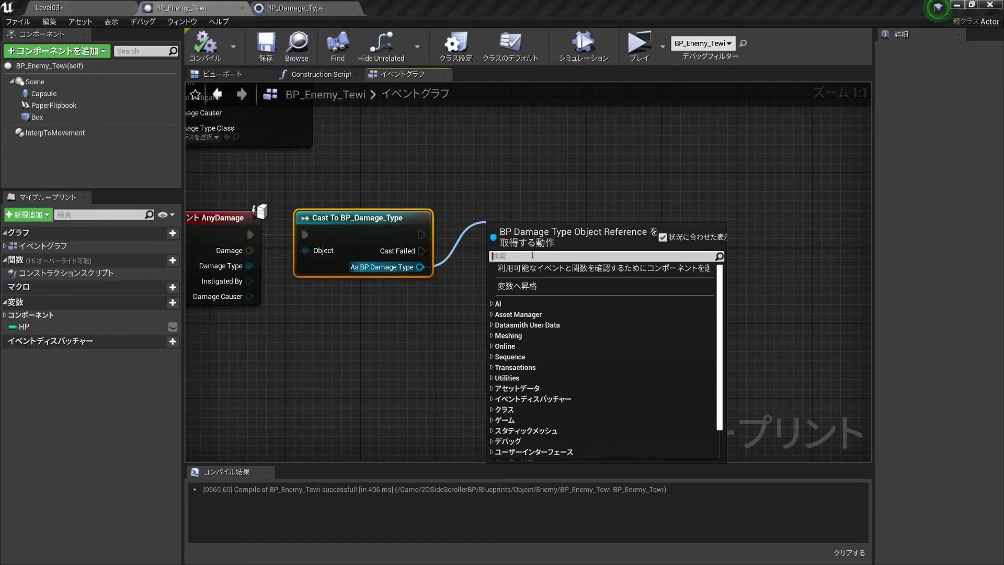
type("va")
scroll(576, 375, "down", 1)
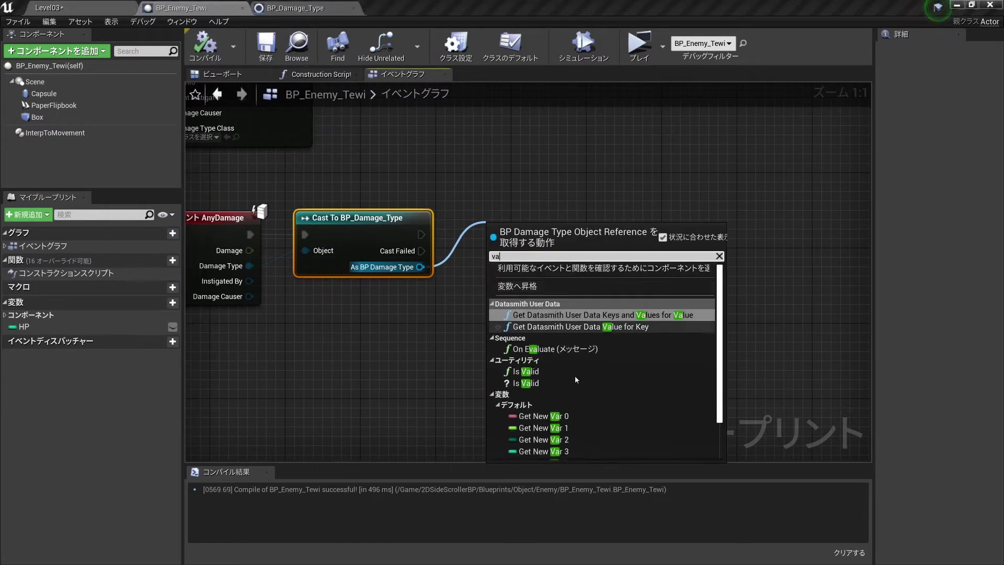
scroll(570, 400, "down", 1)
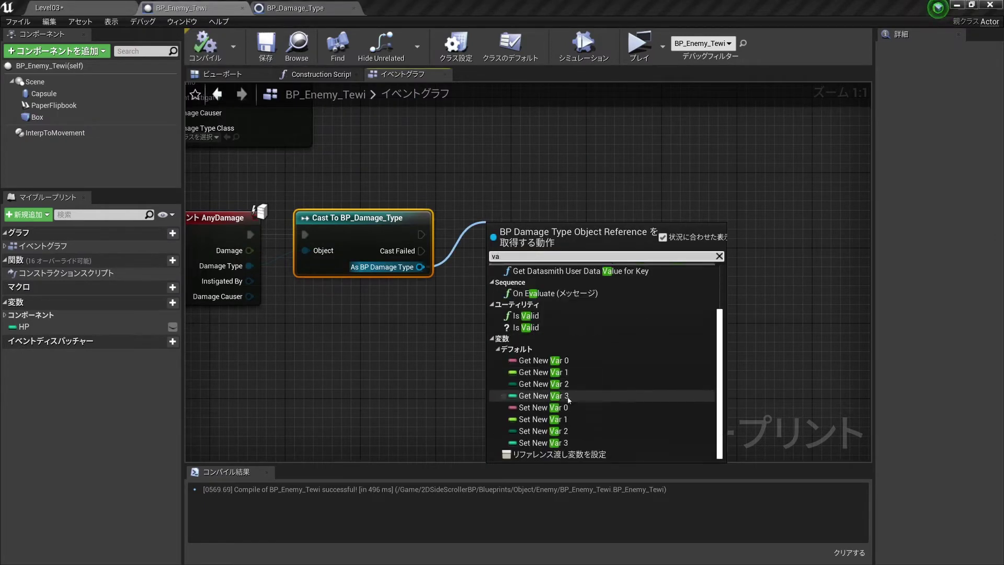
left_click(284, 5)
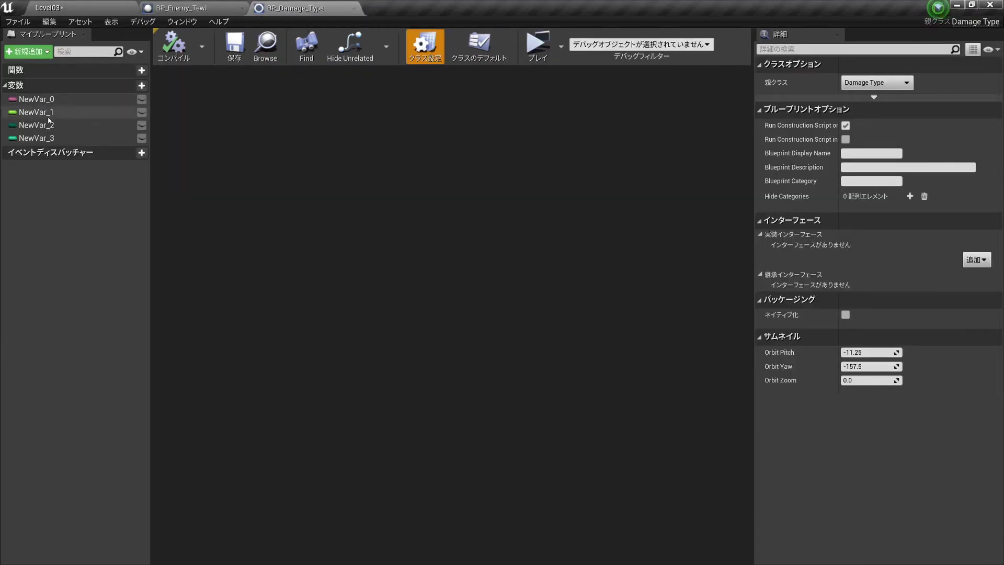
left_click(180, 8)
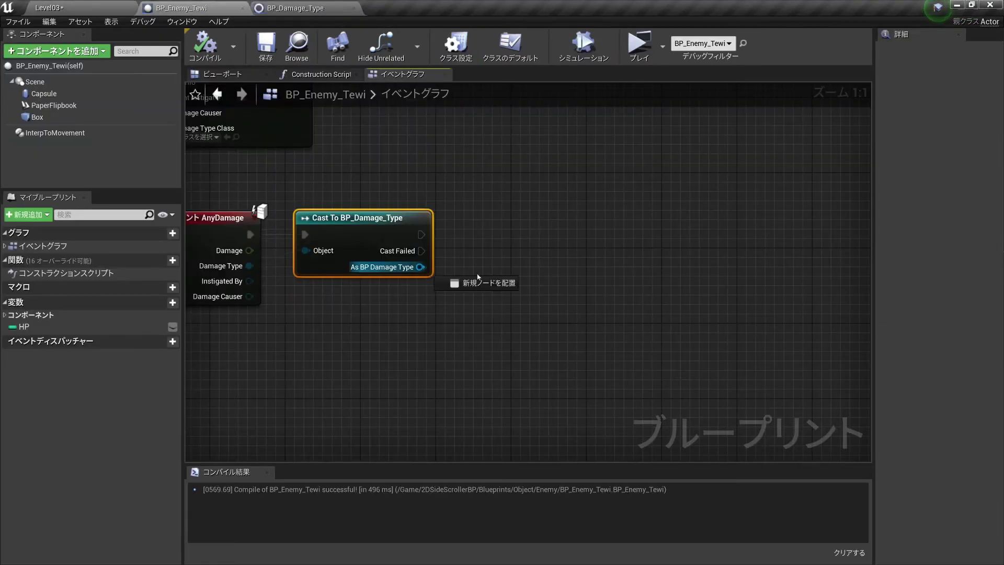
left_click_drag(420, 267, 546, 271)
type("get")
scroll(614, 402, "down", 5)
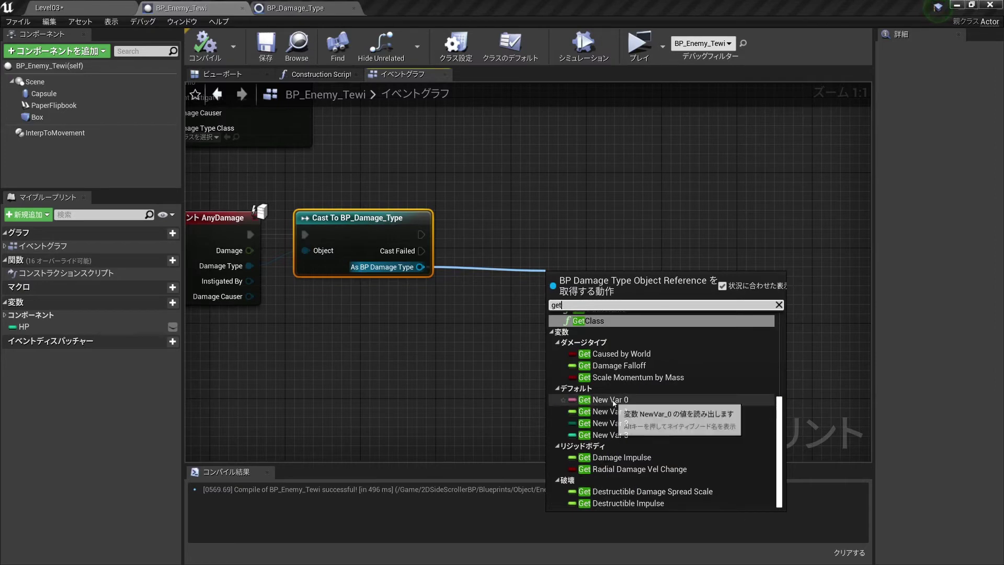
left_click(614, 401)
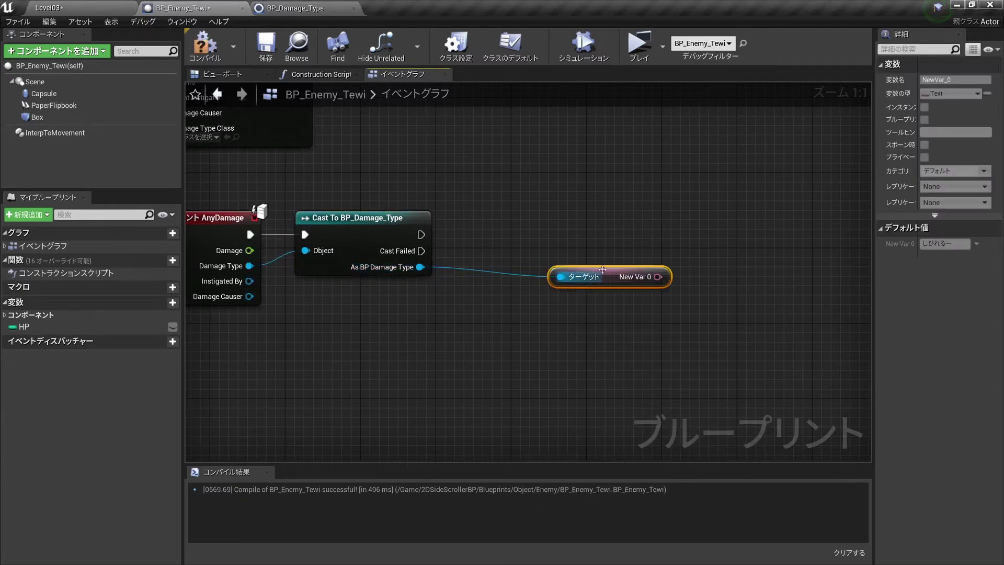
left_click_drag(603, 269, 490, 316)
Add a Set New Var 0 node from the cast result, then delete it and recenter the graph.
left_click_drag(420, 267, 510, 266)
type("se")
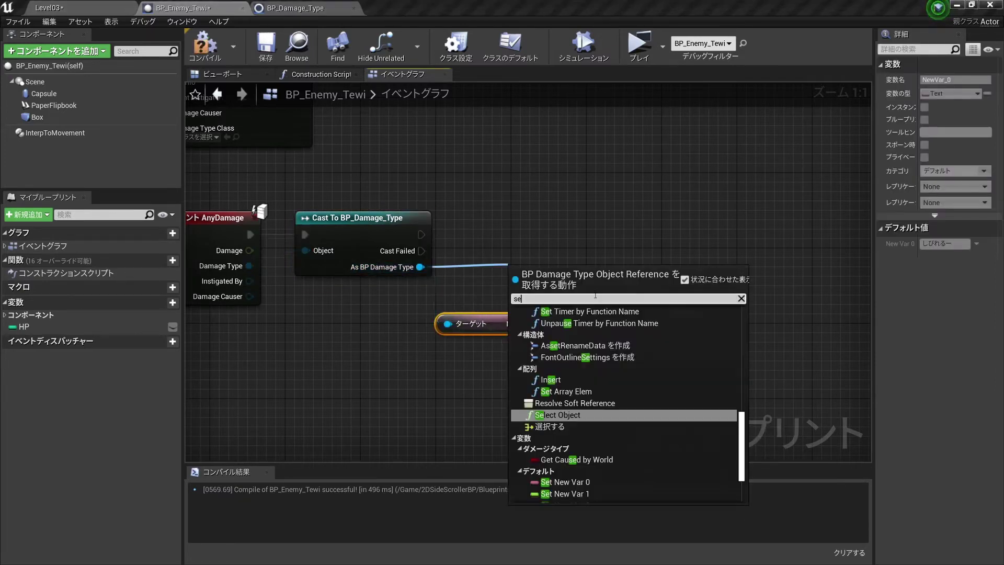
type("t ne")
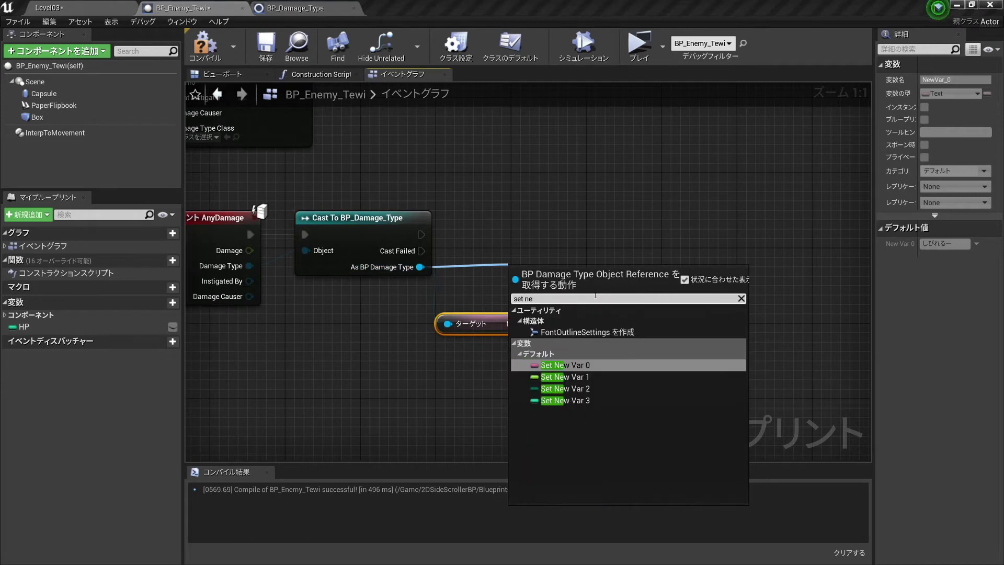
left_click(565, 365)
left_click_drag(573, 289, 572, 235)
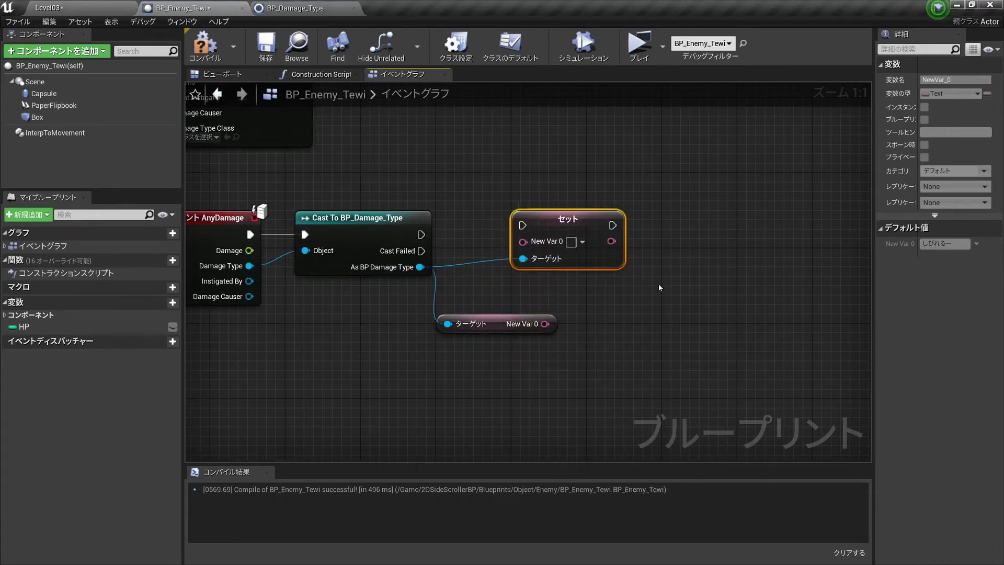
left_click_drag(659, 287, 529, 189)
left_click_drag(743, 288, 460, 147)
key("Delete")
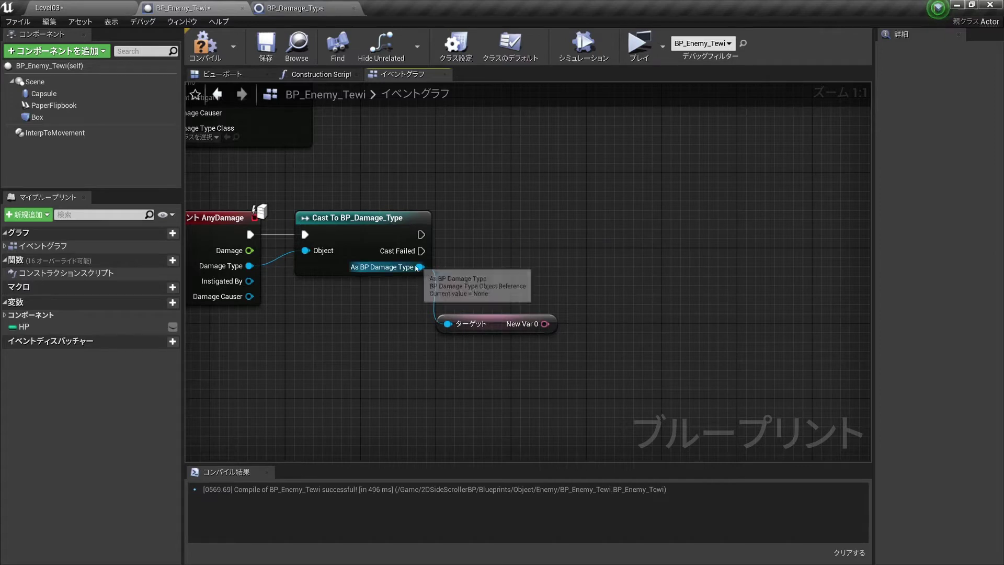
right_click_drag(430, 325, 554, 324)
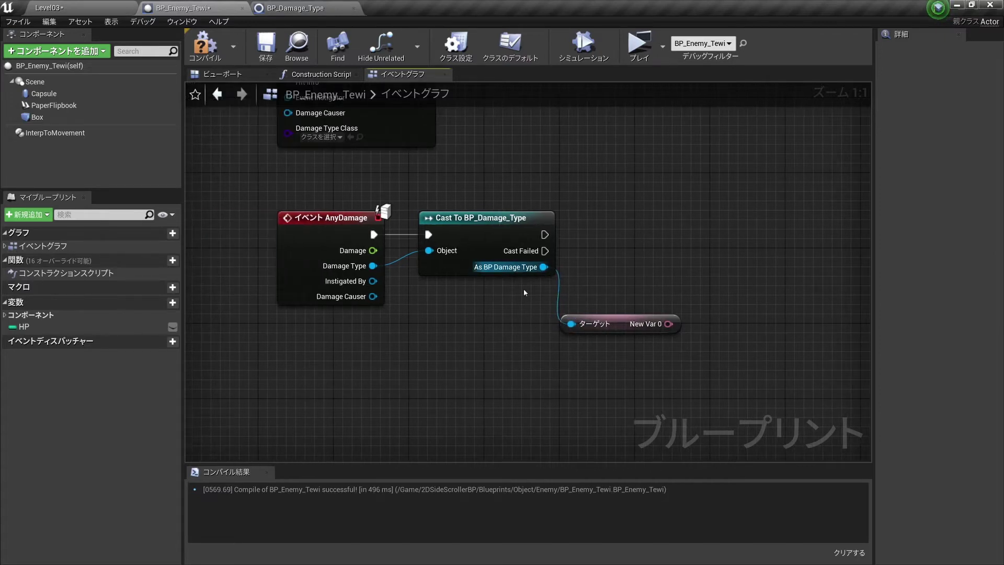
left_click_drag(524, 292, 633, 222)
left_click(528, 322)
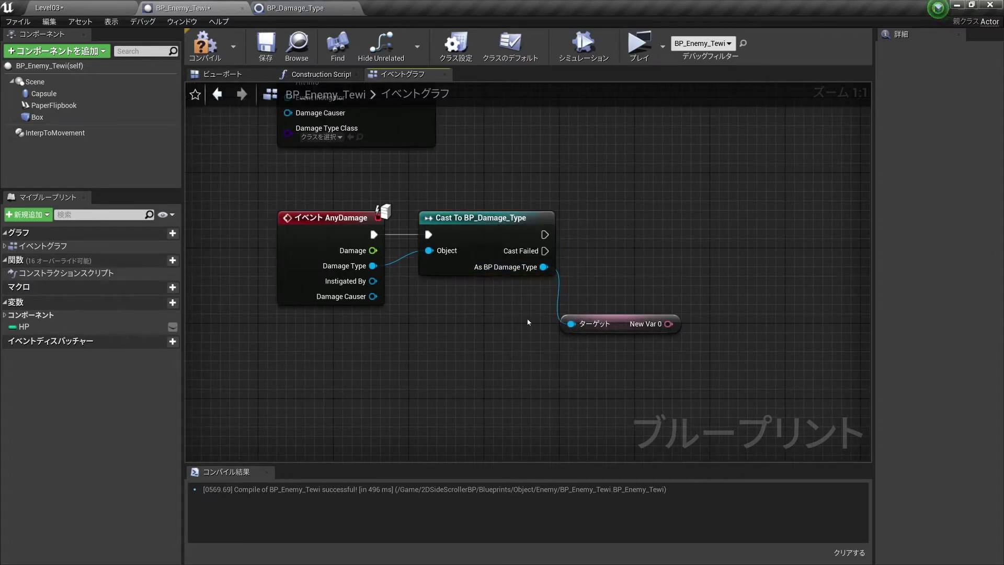
Move the cast right, tuck the New Var 0 getter beneath it, and box-select both nodes.
left_click(295, 8)
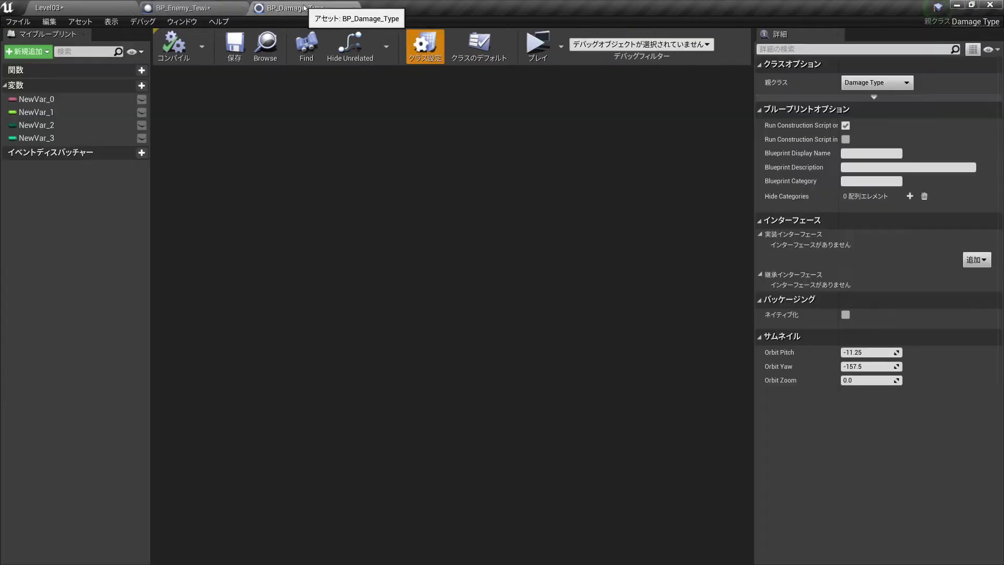
left_click(191, 8)
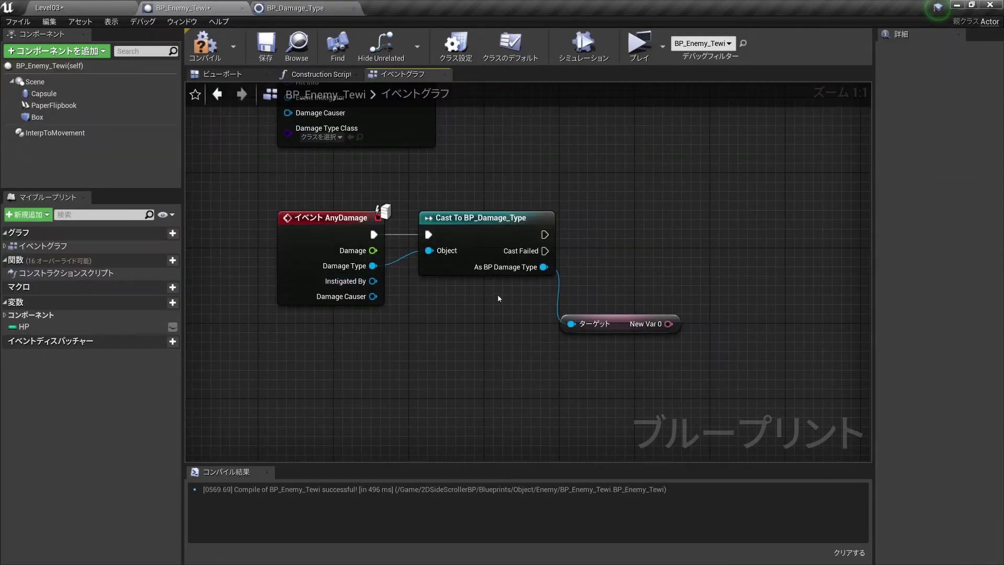
left_click_drag(475, 219, 513, 219)
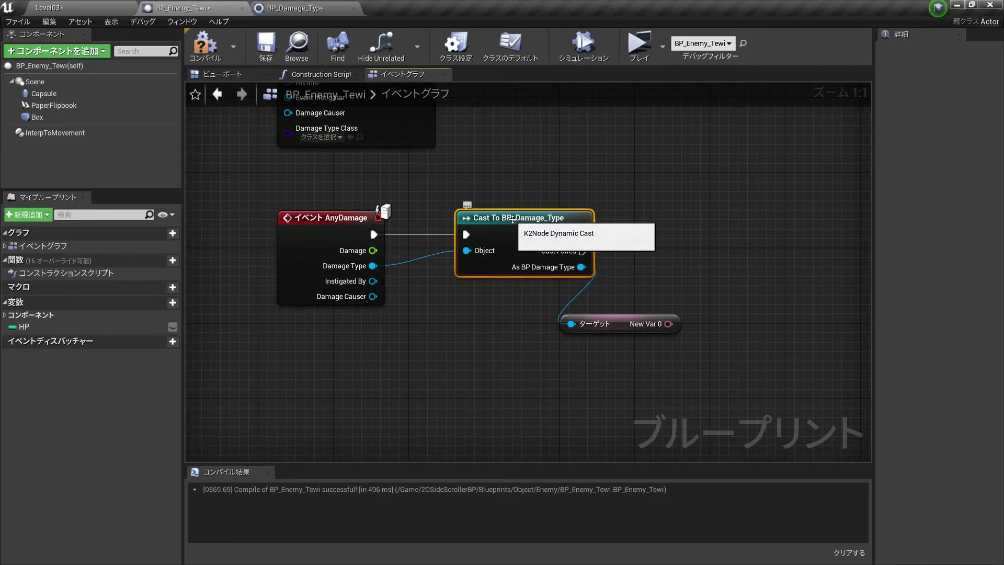
left_click_drag(616, 330, 683, 313)
right_click_drag(683, 313, 740, 332)
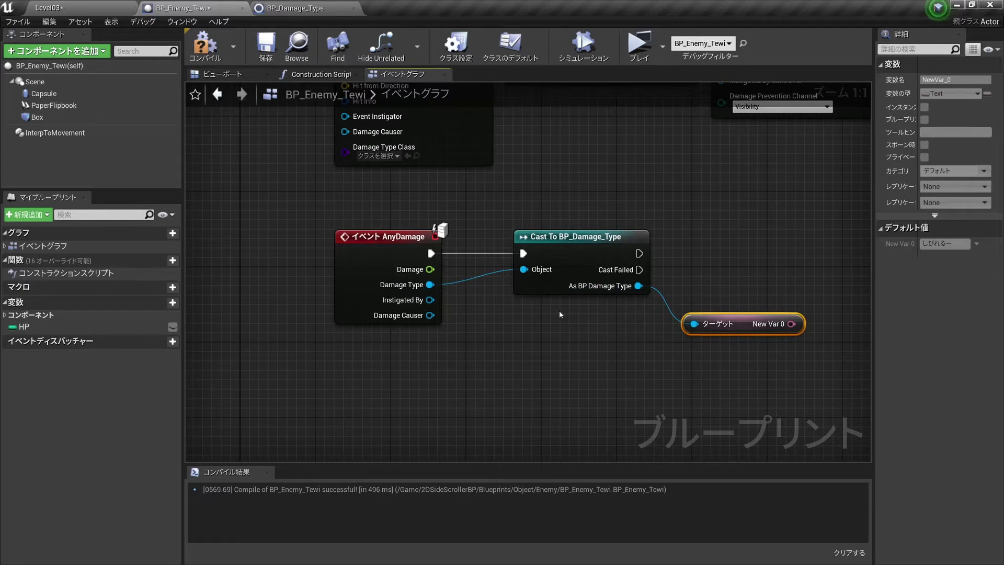
scroll(559, 314, "down", 2)
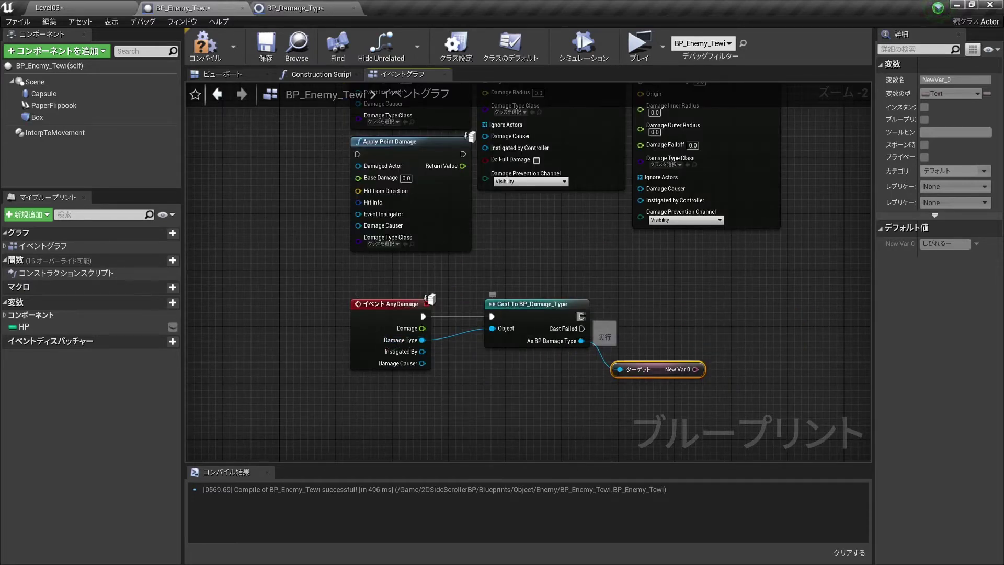
mouse_move(657, 373)
left_mouse_down()
mouse_move(643, 302)
mouse_move(544, 363)
left_mouse_up()
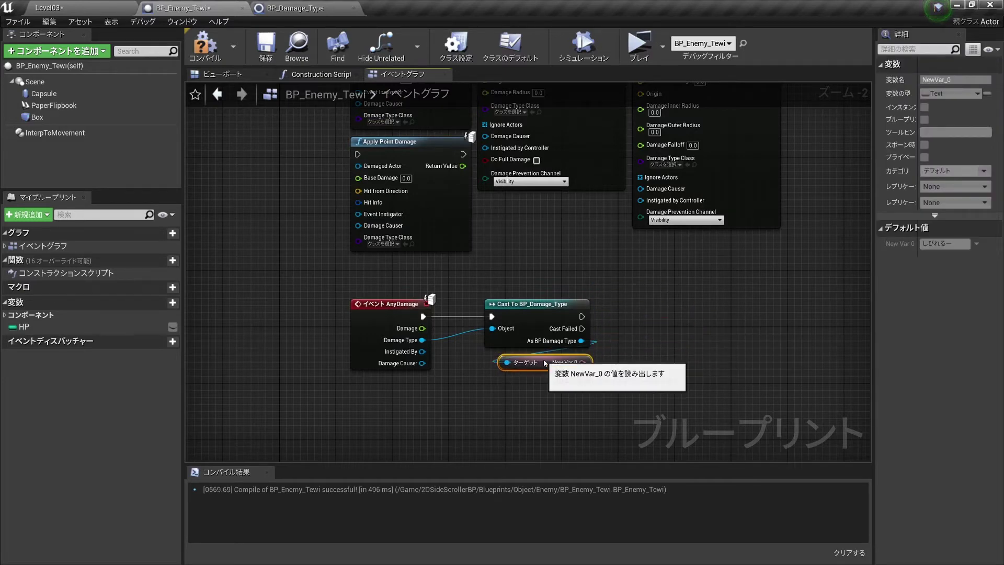
left_click(714, 358)
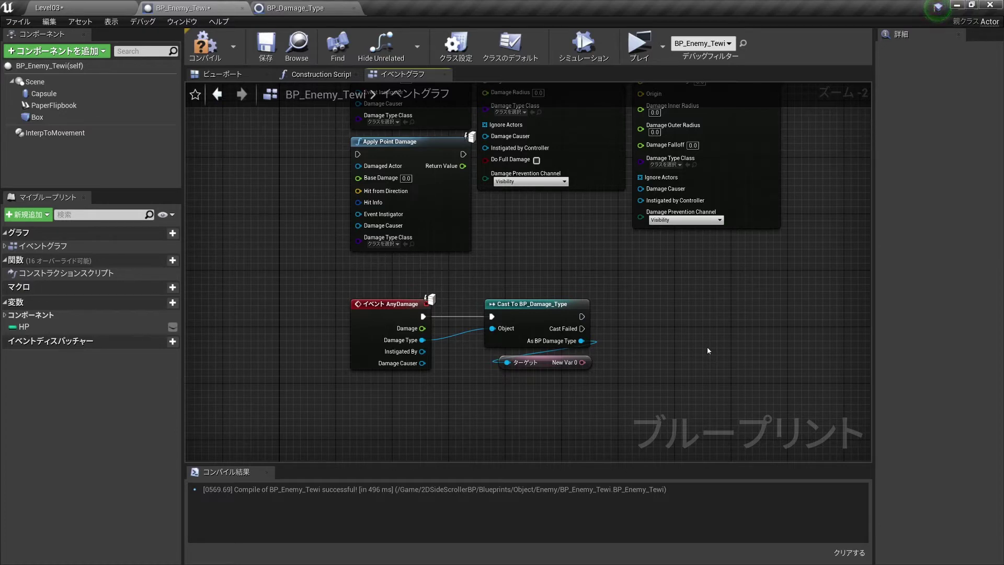
left_click_drag(602, 382, 460, 282)
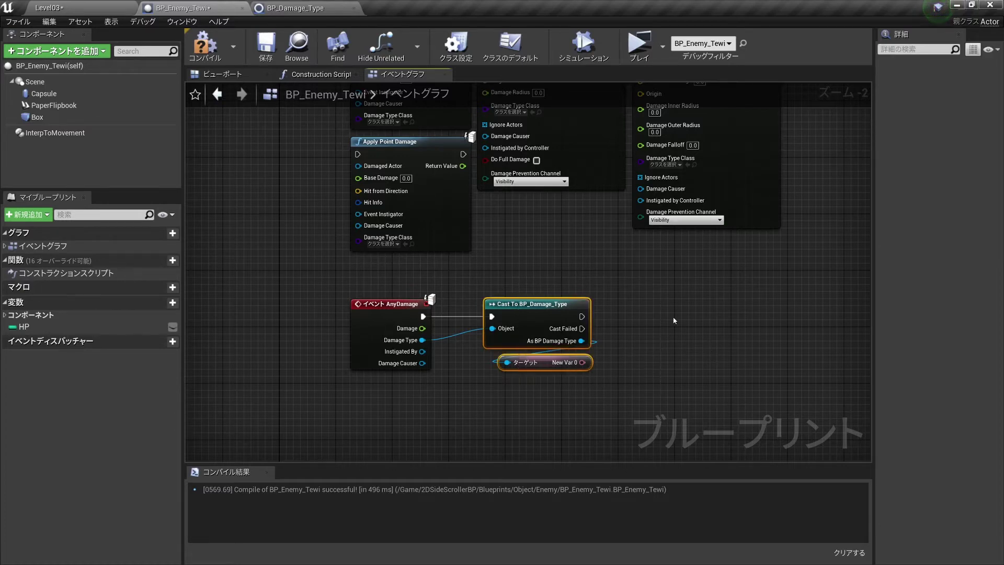
Set the Apply Damage node's Damage Type Class to BP_Damage_Type.
right_click_drag(459, 155, 534, 243)
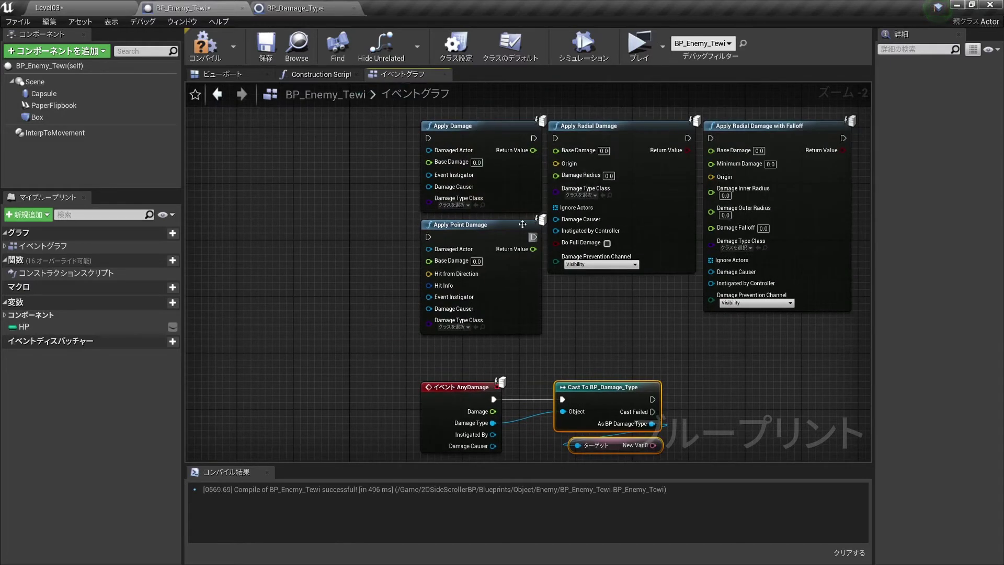
scroll(472, 215, "up", 1)
scroll(472, 215, "up", 1)
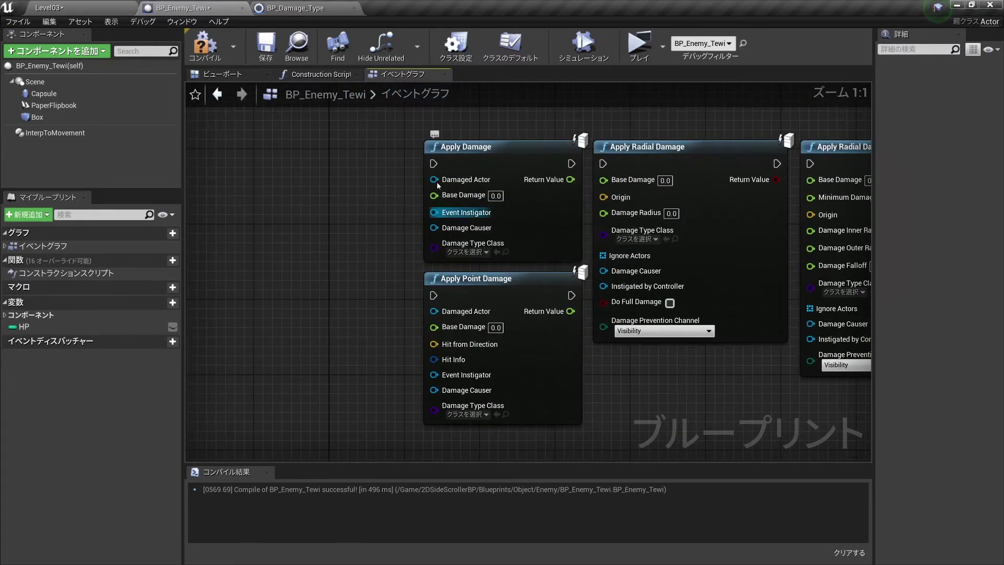
left_click(467, 251)
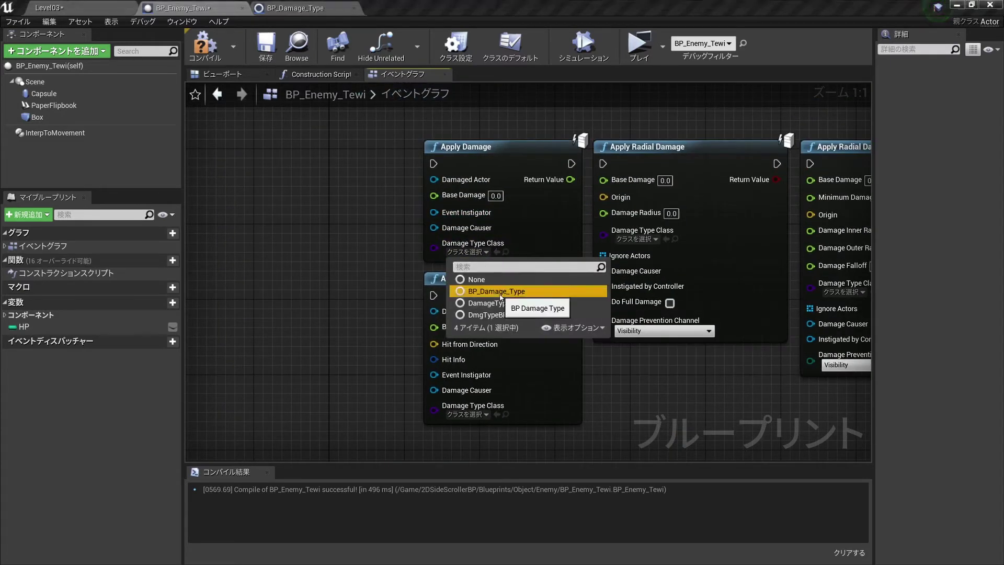
left_click(497, 292)
Pan the graph back to the AnyDamage event and its cast node.
right_click_drag(530, 244, 465, 186)
left_click_drag(465, 186, 510, 224)
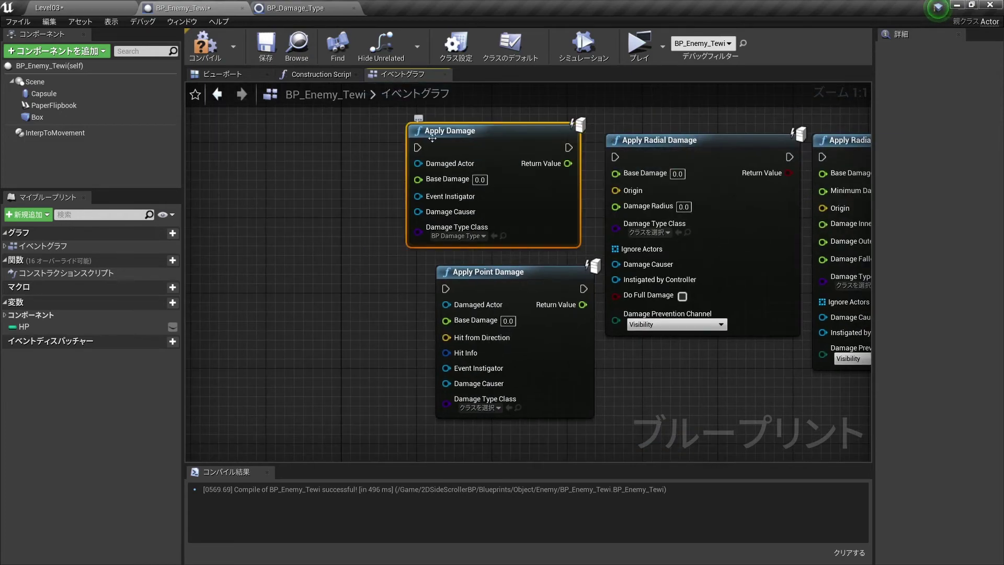
scroll(453, 132, "down", 1)
scroll(453, 132, "down", 1)
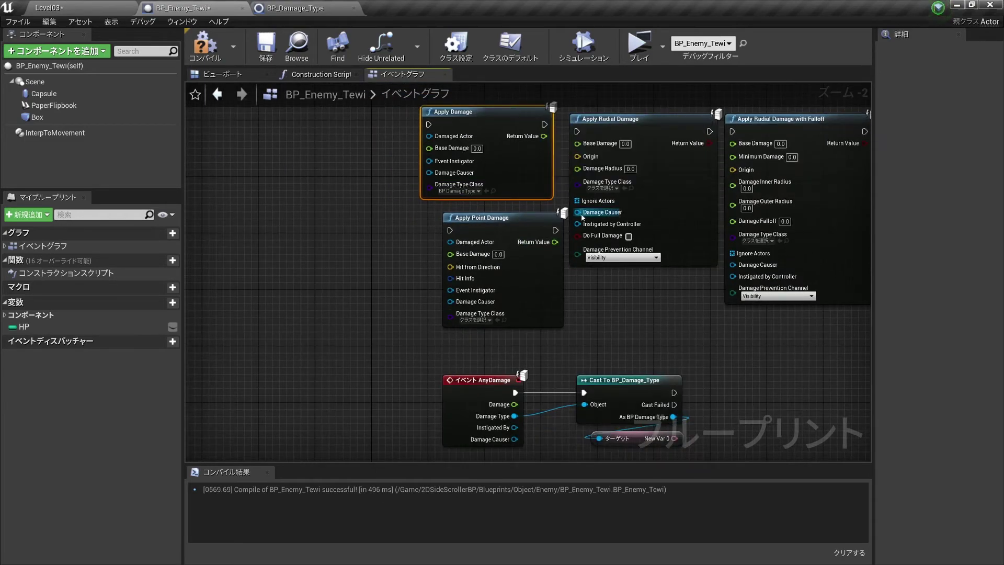
right_click_drag(402, 122, 425, 158)
right_click_drag(527, 254, 510, 78)
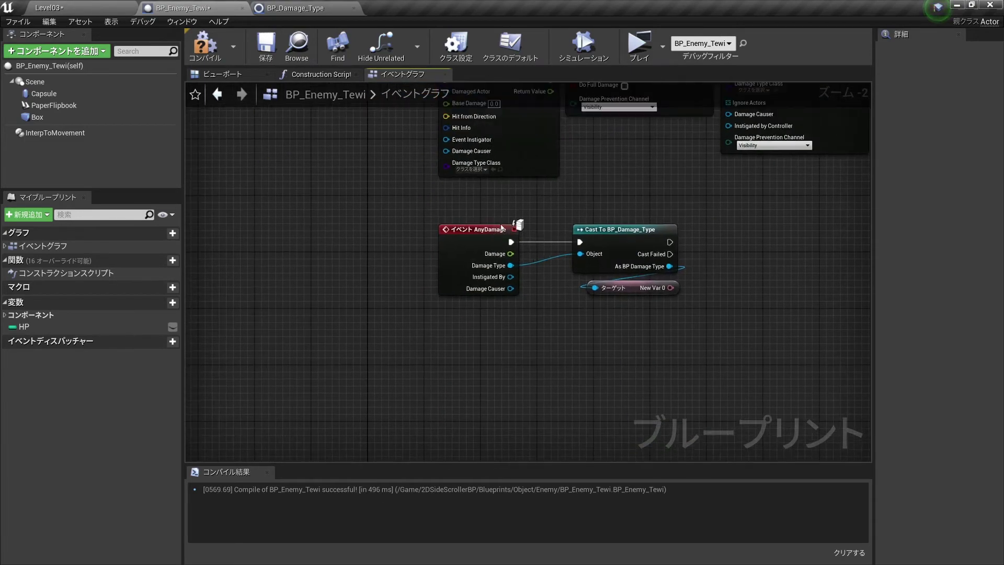
scroll(512, 270, "up", 2)
right_click_drag(512, 270, 430, 275)
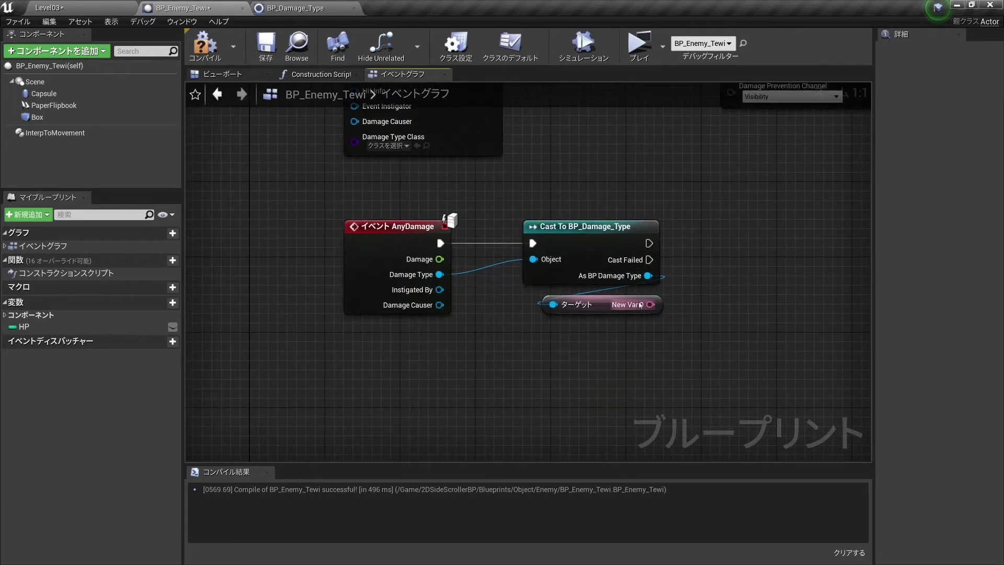
left_click_drag(640, 305, 720, 216)
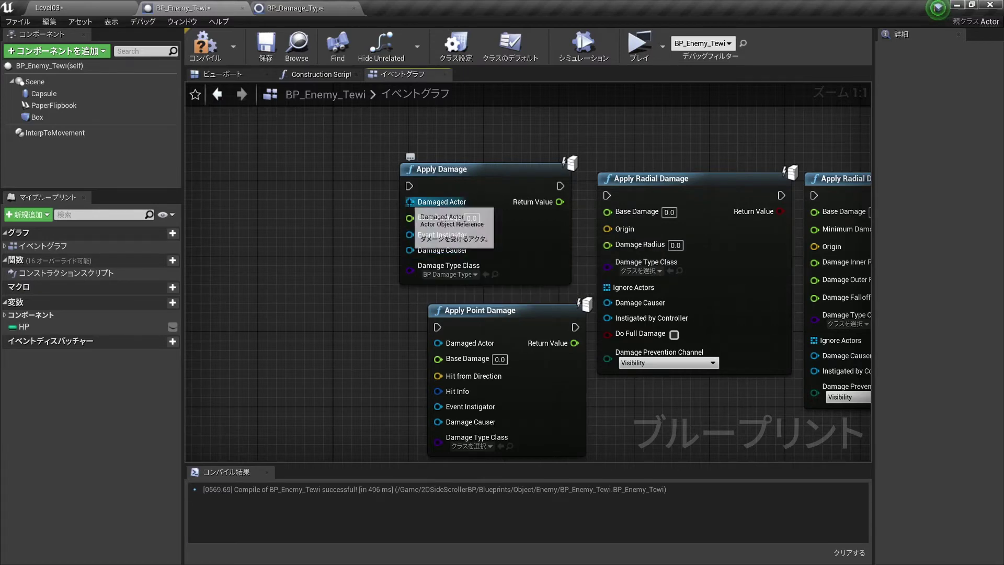
Add a Self node wired into Apply Damage's Damage Causer pin and move it aside.
left_click_drag(410, 250, 367, 257)
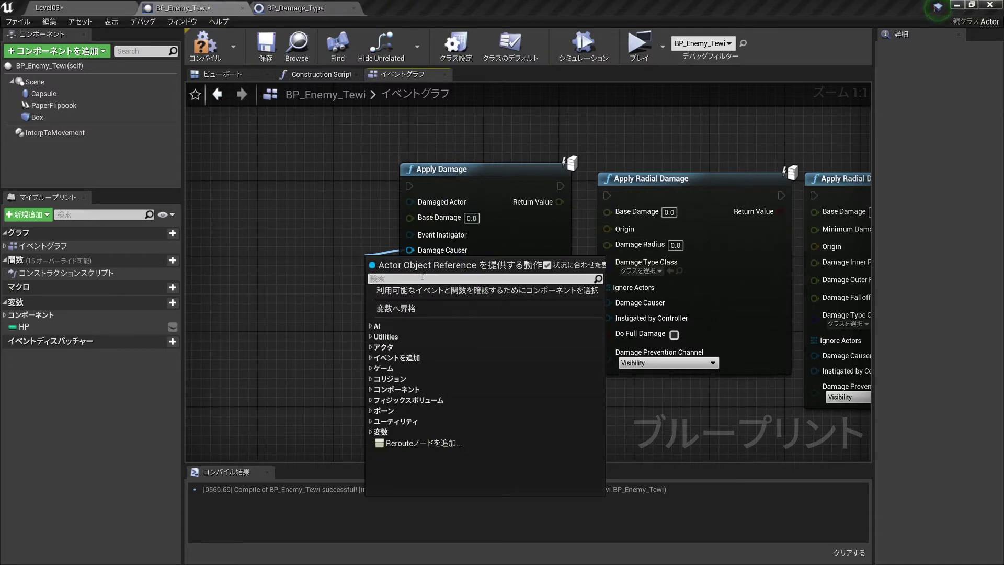
type("sef")
key("BackSpace")
type("lf")
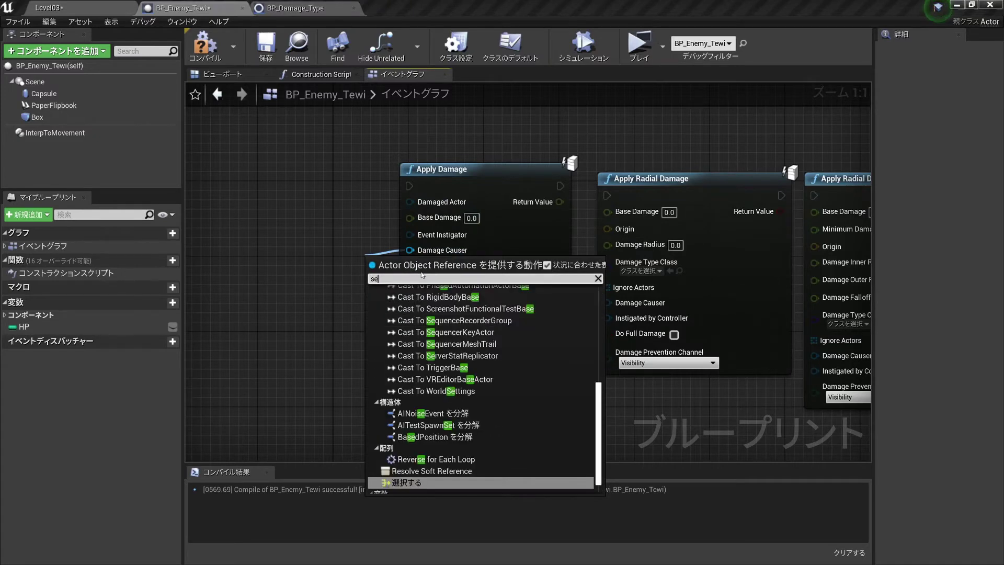
key("Return")
left_click_drag(389, 274, 325, 259)
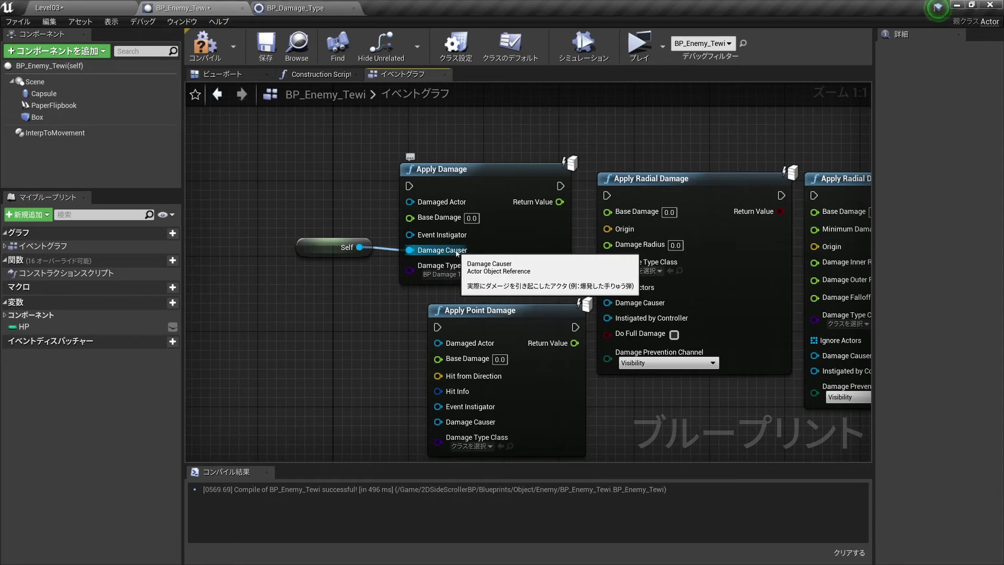
Pan between Apply Damage and the AnyDamage event, briefly testing a link from its Damage Causer output.
left_click_drag(336, 249, 336, 258)
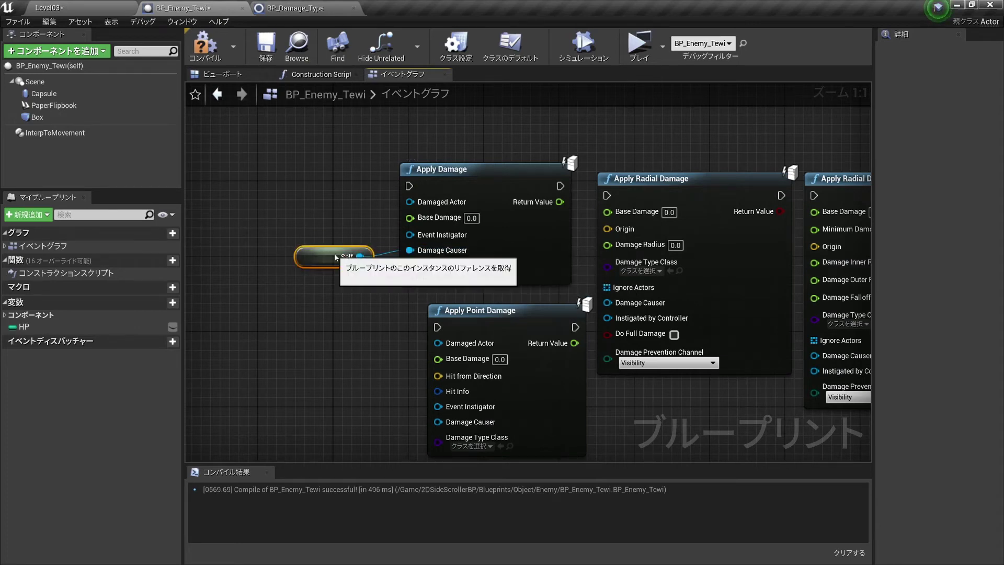
right_click_drag(337, 257, 491, 328)
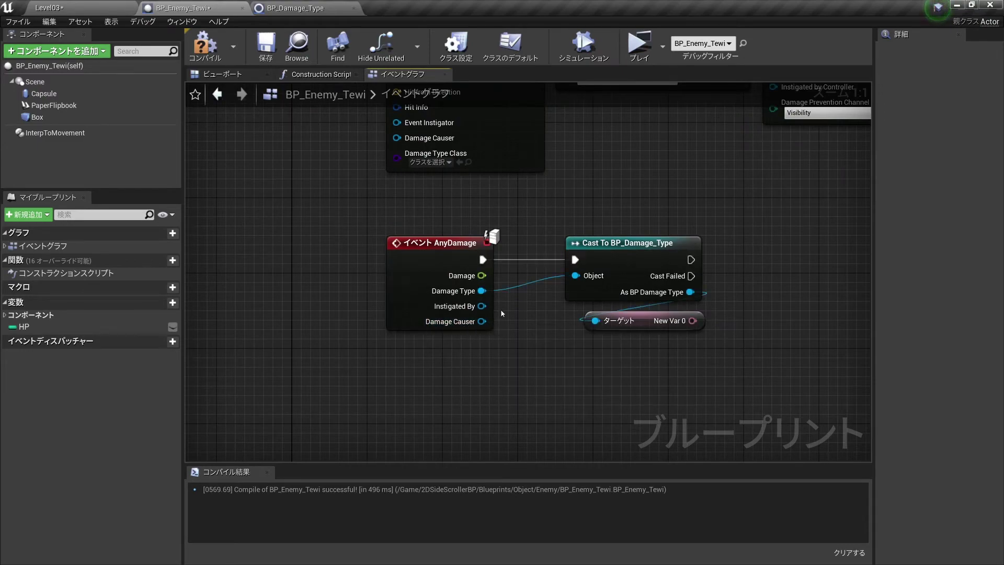
right_click_drag(450, 239, 506, 377)
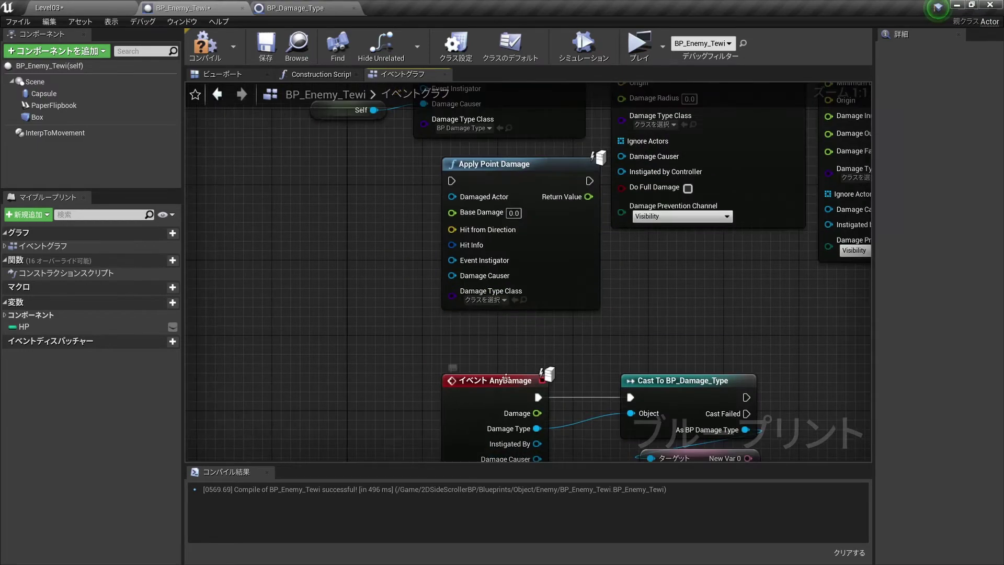
scroll(475, 342, "down", 4)
scroll(458, 261, "up", 1)
scroll(463, 183, "up", 3)
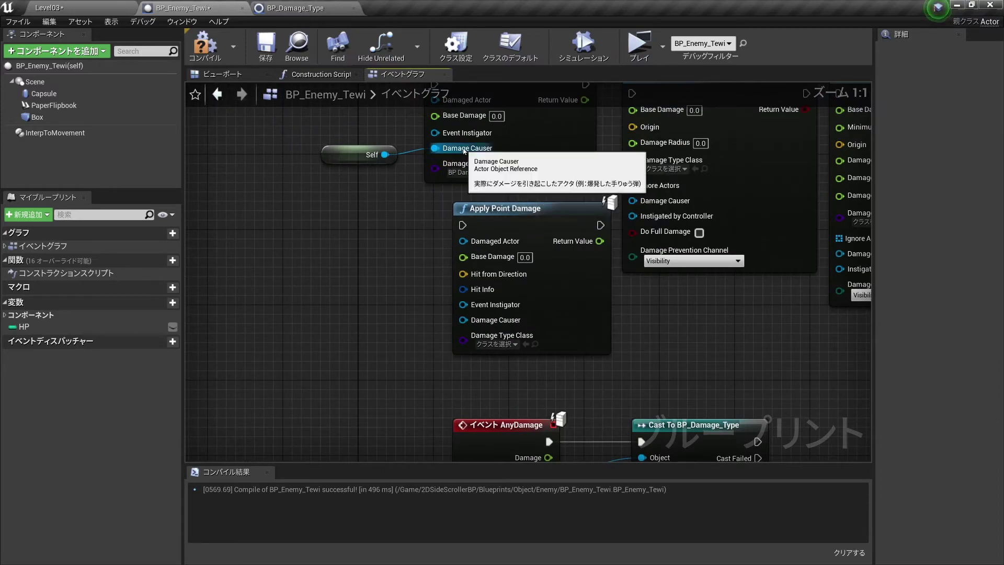
mouse_move(465, 151)
right_mouse_down()
mouse_move(463, 243)
mouse_move(538, 450)
mouse_move(437, 138)
right_mouse_up()
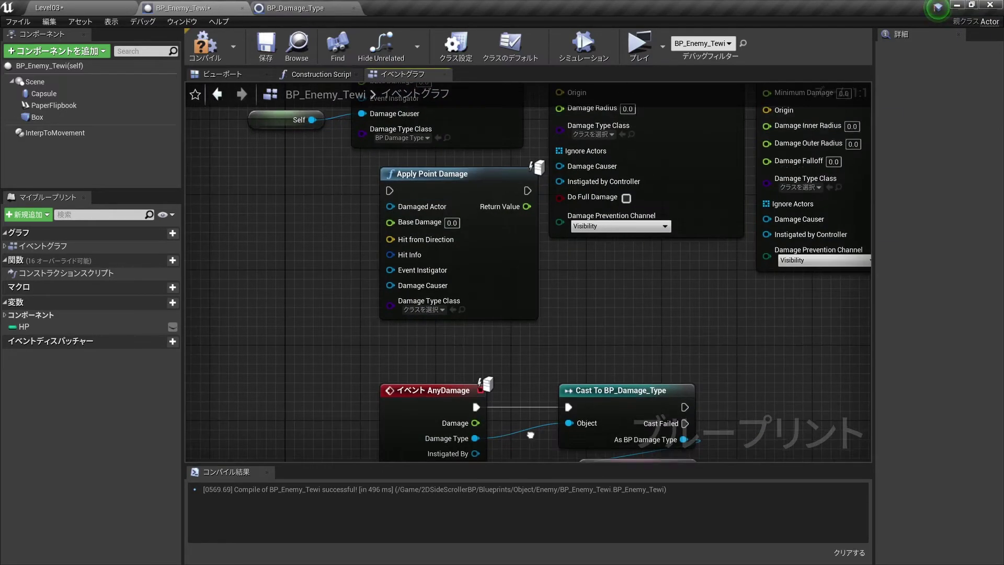
right_click_drag(463, 458, 465, 351)
left_click_drag(448, 336, 488, 333)
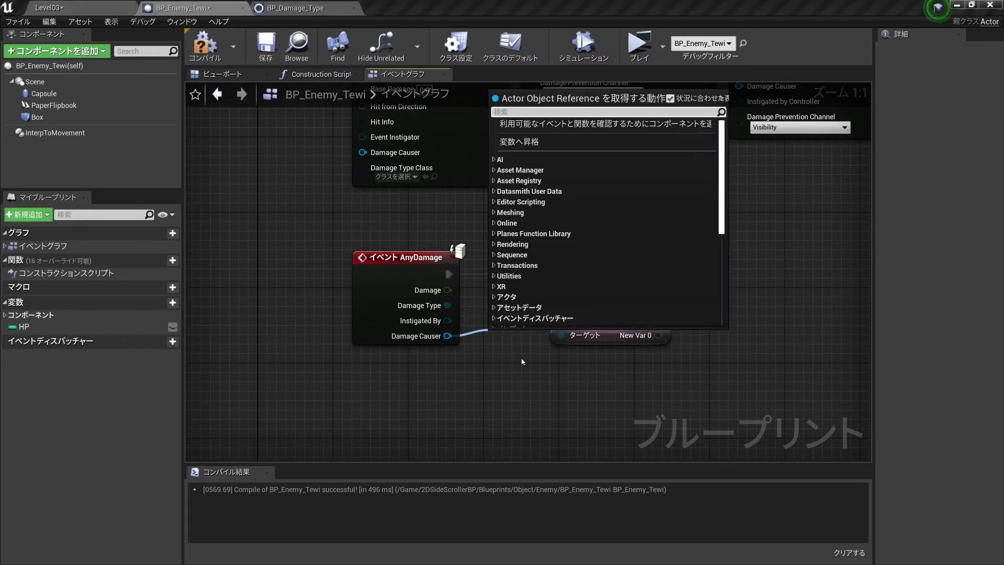
right_click_drag(341, 152, 362, 216)
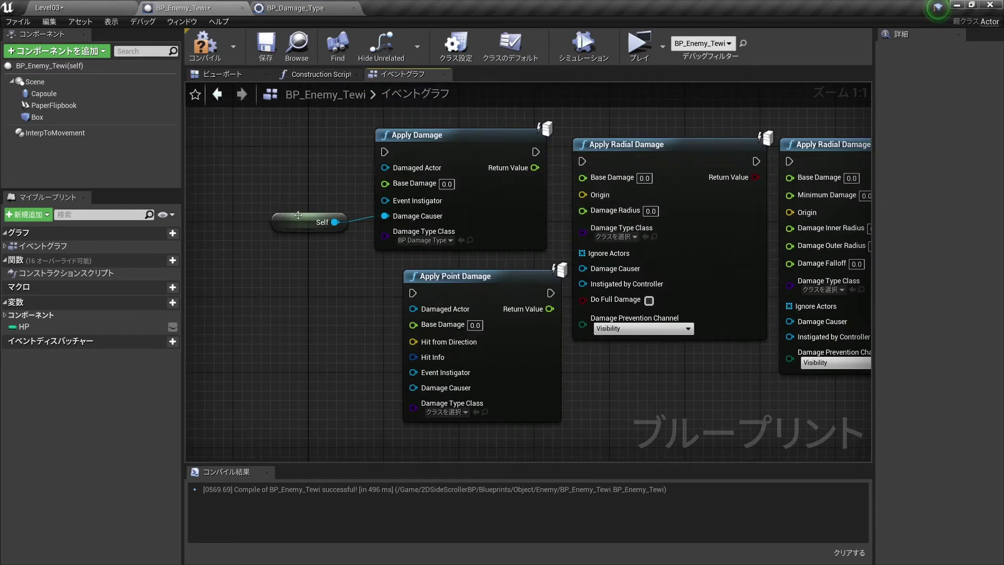
Check the Apply Damage node's Damage Type Class choices without changing the value.
right_click_drag(299, 215, 310, 165)
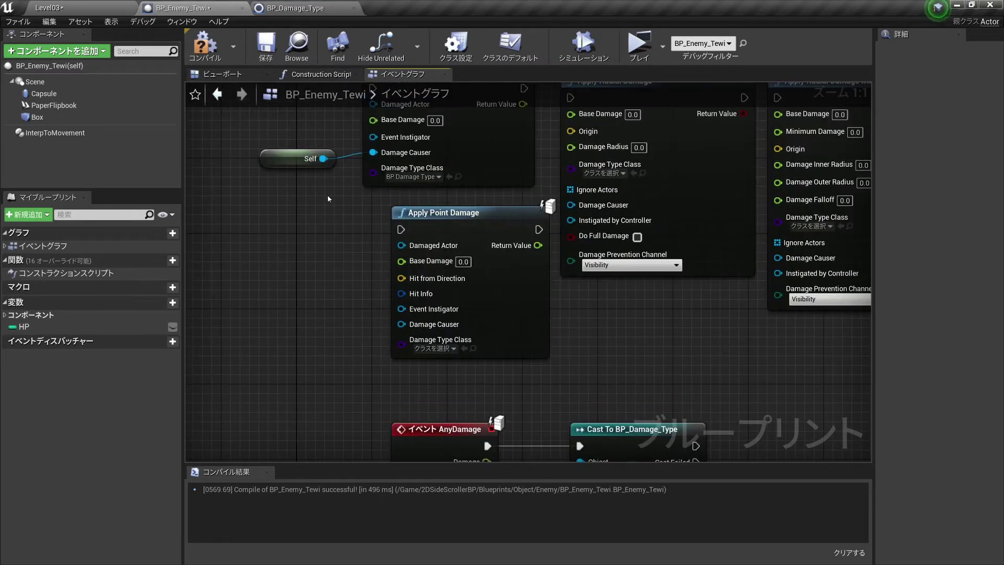
right_click_drag(390, 366, 327, 199)
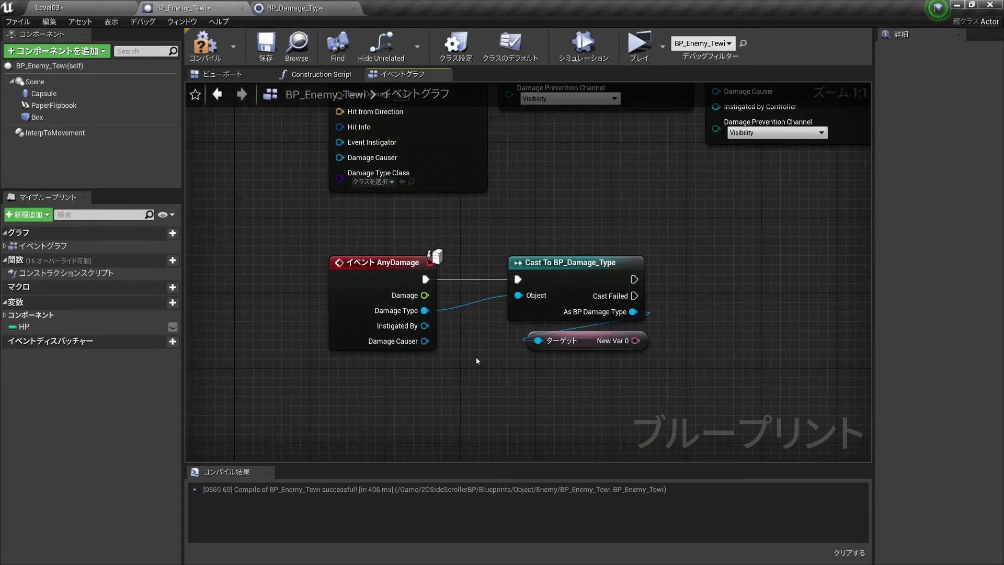
left_click(457, 316)
left_click(456, 316)
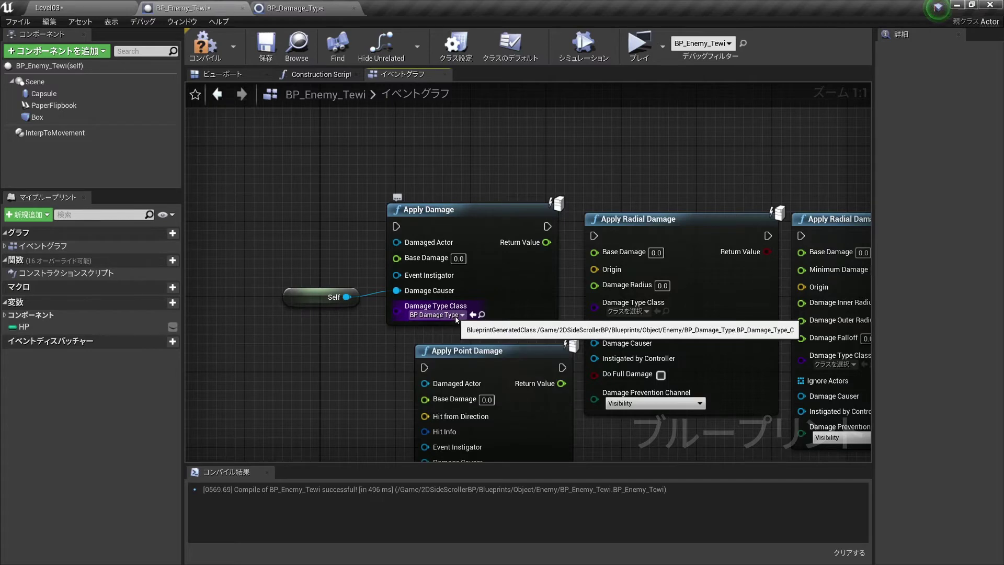
left_click(456, 317)
left_click(456, 317)
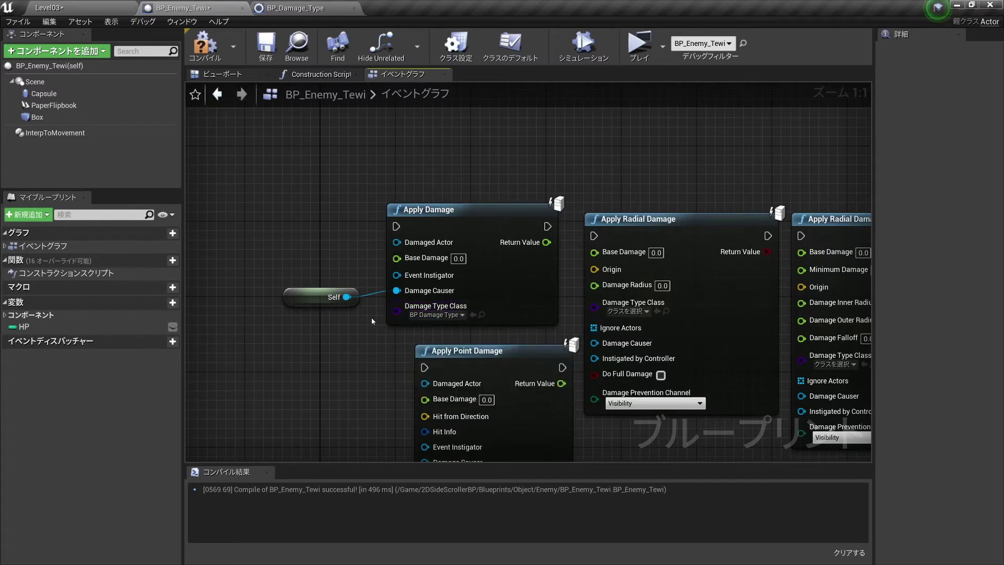
Select the Apply Damage and Self nodes, recheck the class dropdown, then switch to Level03.
left_click_drag(455, 335, 322, 207)
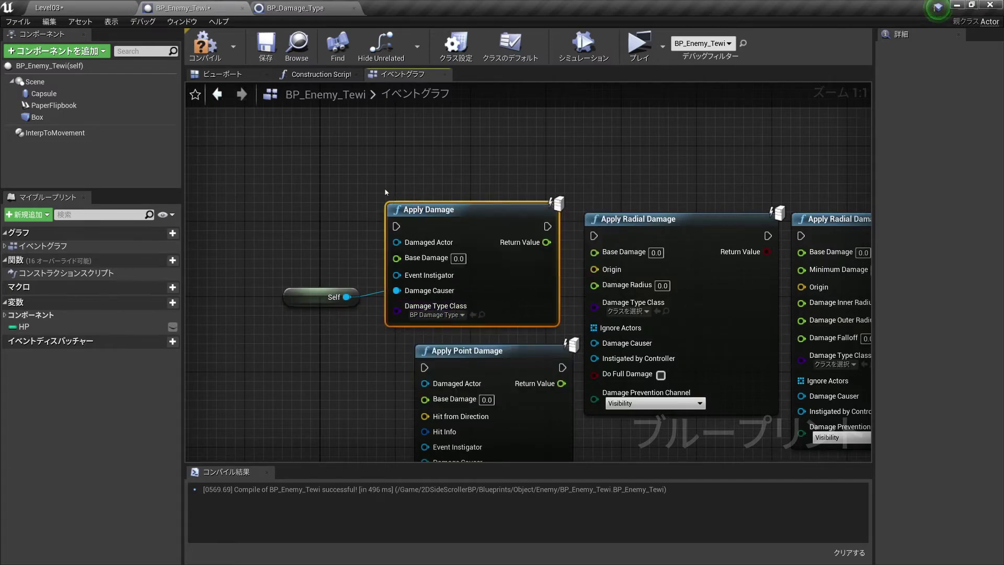
left_click(456, 316)
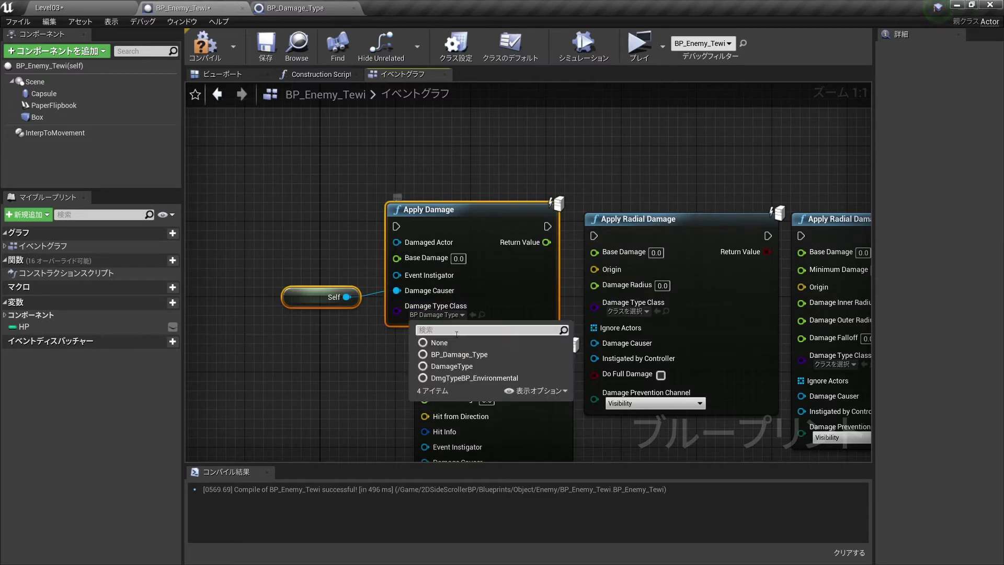
left_click(457, 316)
left_click(457, 316)
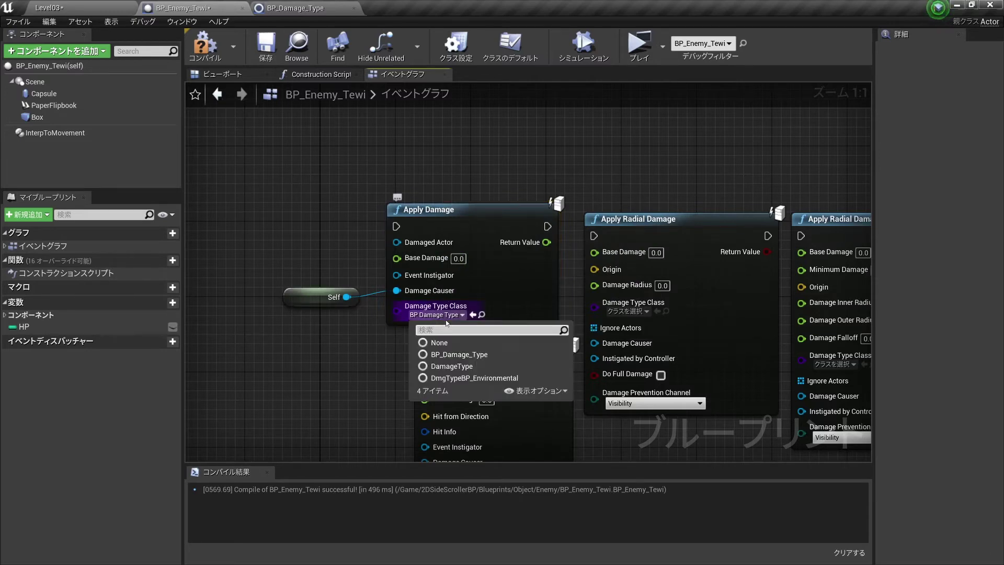
left_click(359, 370)
left_click(50, 7)
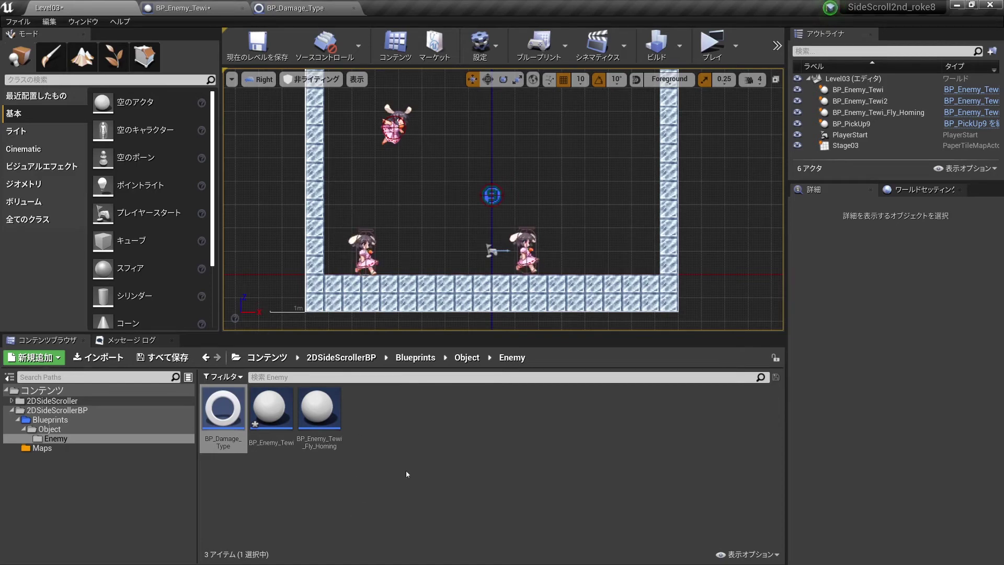
Return to BP_Enemy_Tewi after glancing at BP_Damage_Type, and zoom to the AnyDamage and Cast nodes.
left_click(199, 6)
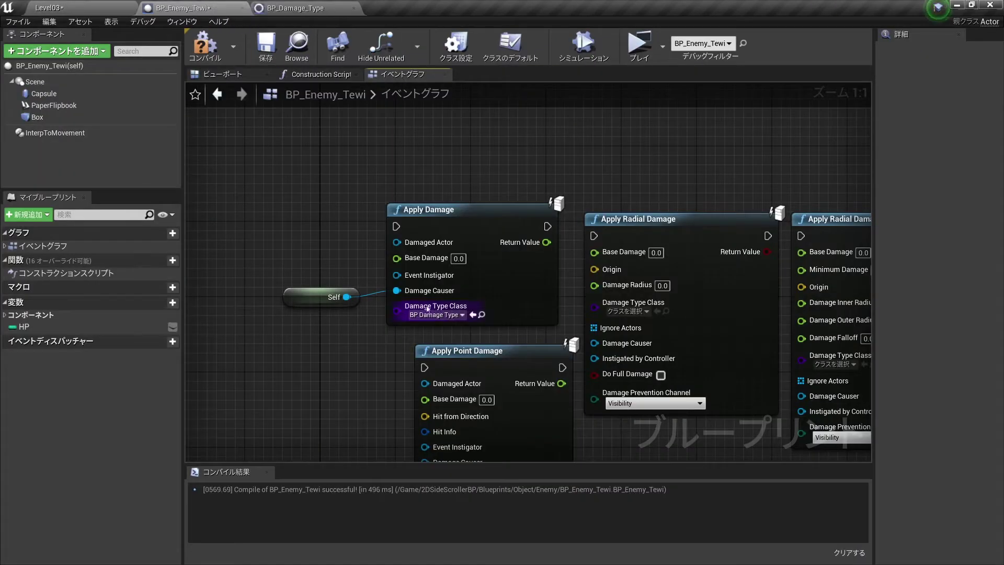
scroll(427, 308, "down", 3)
left_click(293, 8)
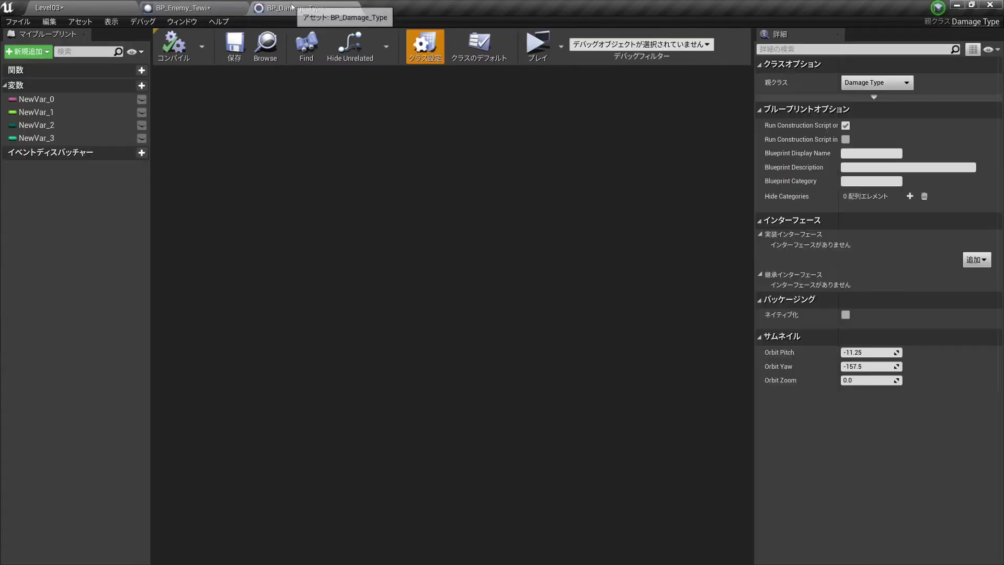
left_click(183, 7)
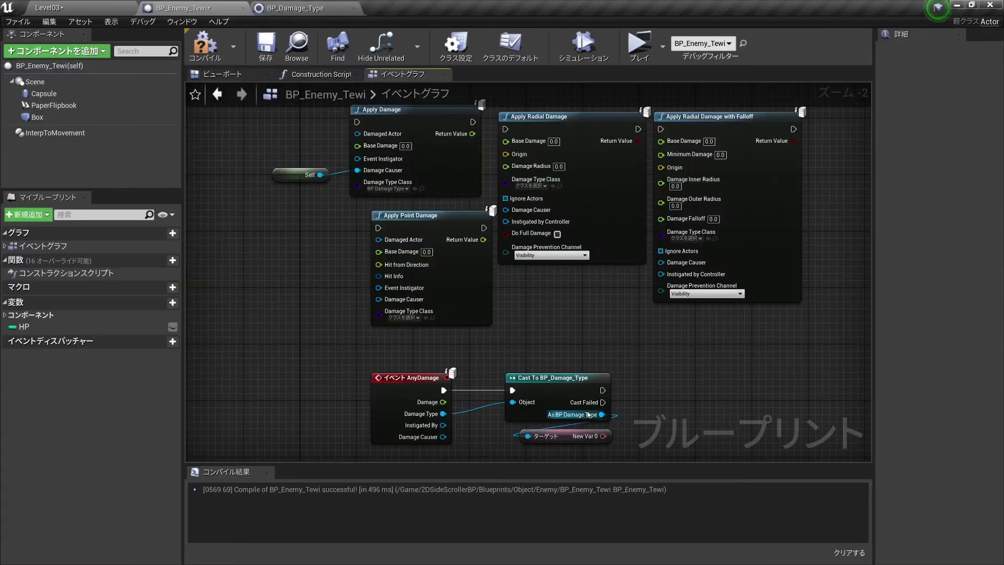
scroll(565, 398, "up", 2)
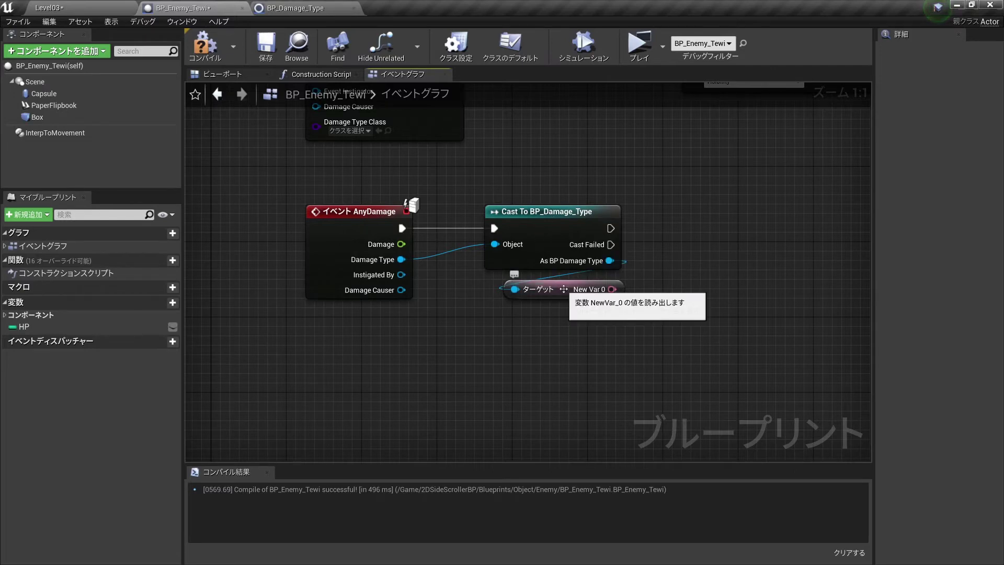
Nudge the New Var 0 getter up, then pan over to the Apply Damage node group.
left_click_drag(563, 288, 554, 288)
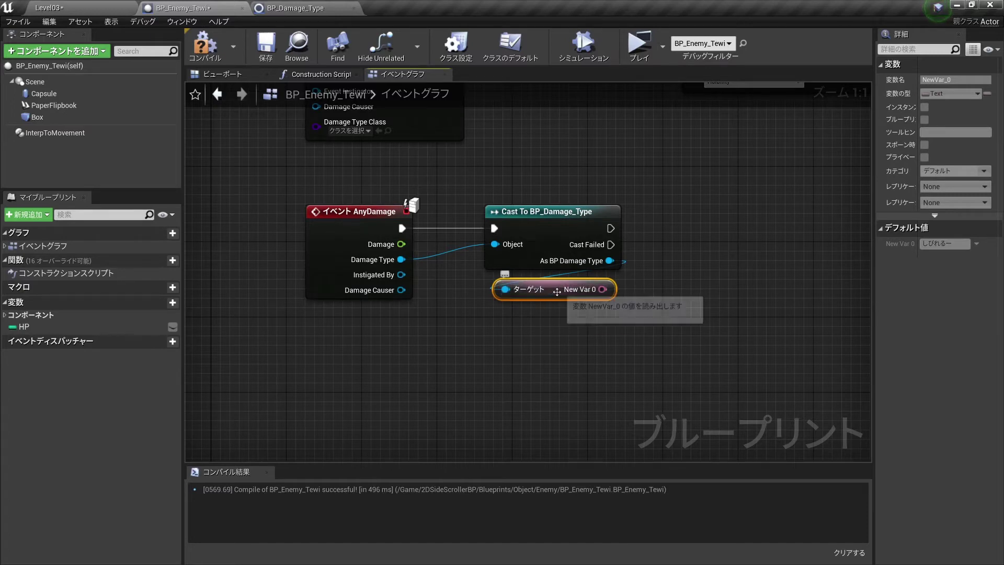
left_click_drag(561, 292, 558, 288)
left_click(577, 307)
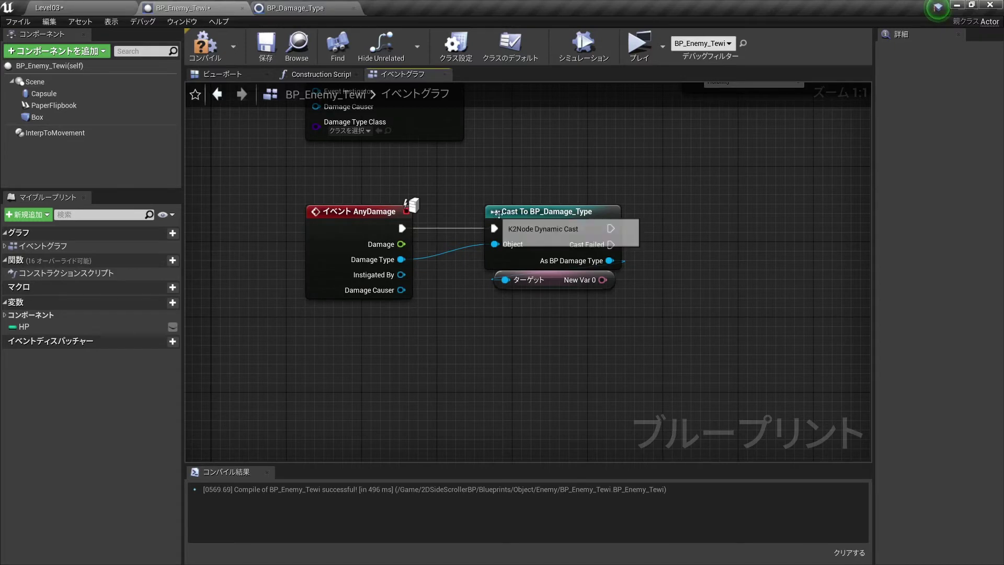
right_click_drag(491, 155, 602, 487)
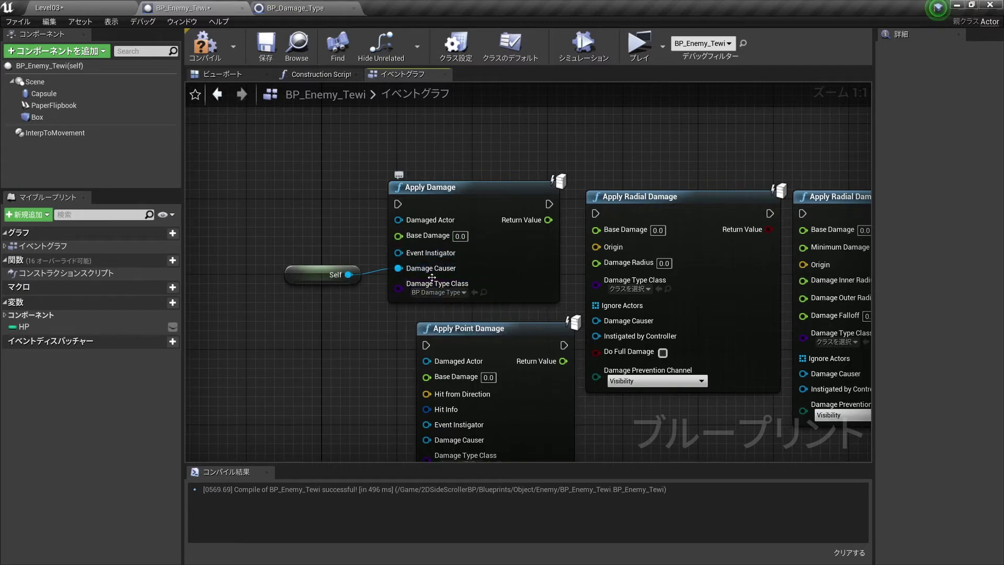
Try DamageType as Apply Damage's Damage Type Class, then clear it to none.
left_click(439, 292)
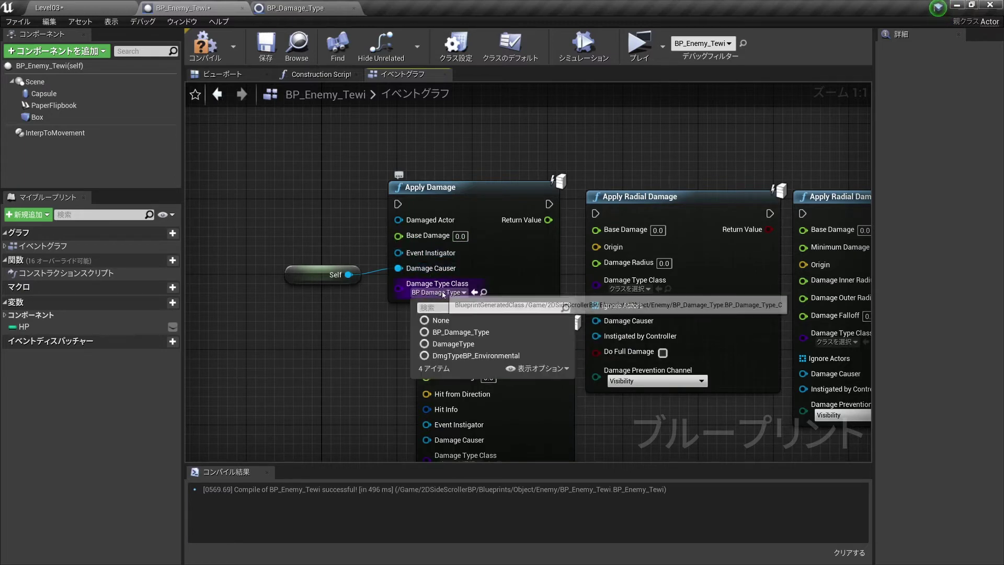
left_click(442, 295)
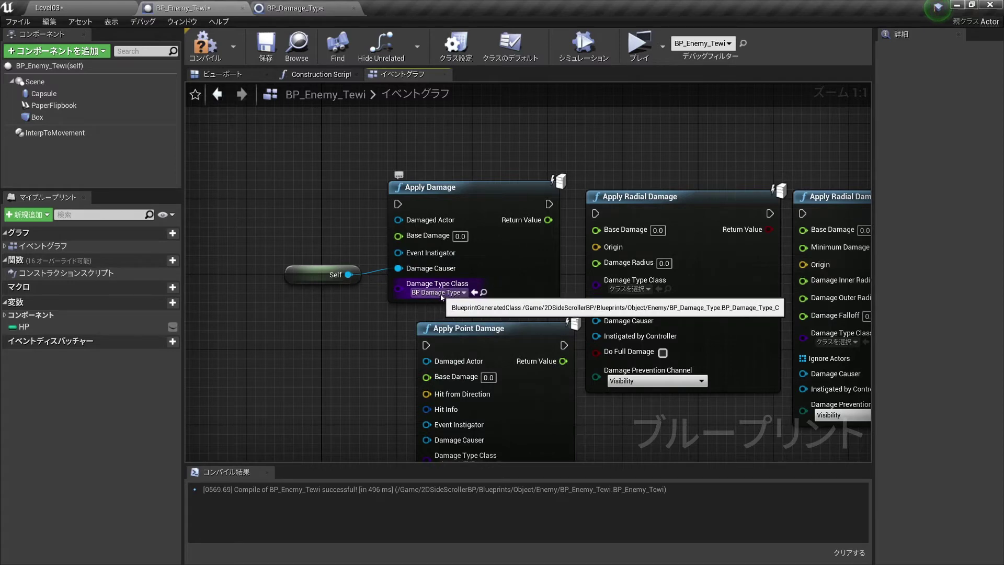
left_click(442, 294)
left_click(437, 344)
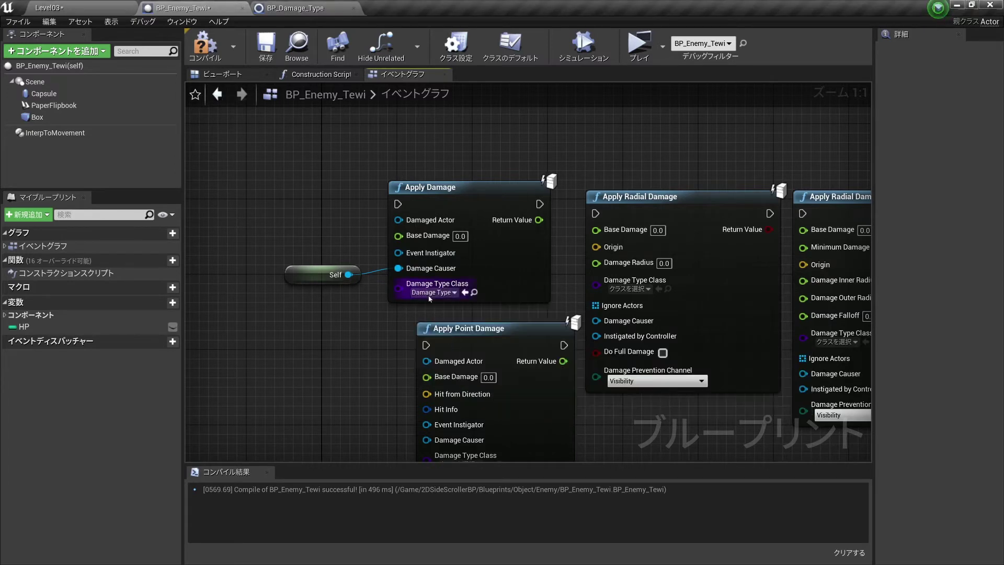
left_click(430, 299)
left_click(430, 298)
left_click(430, 298)
left_click(426, 307)
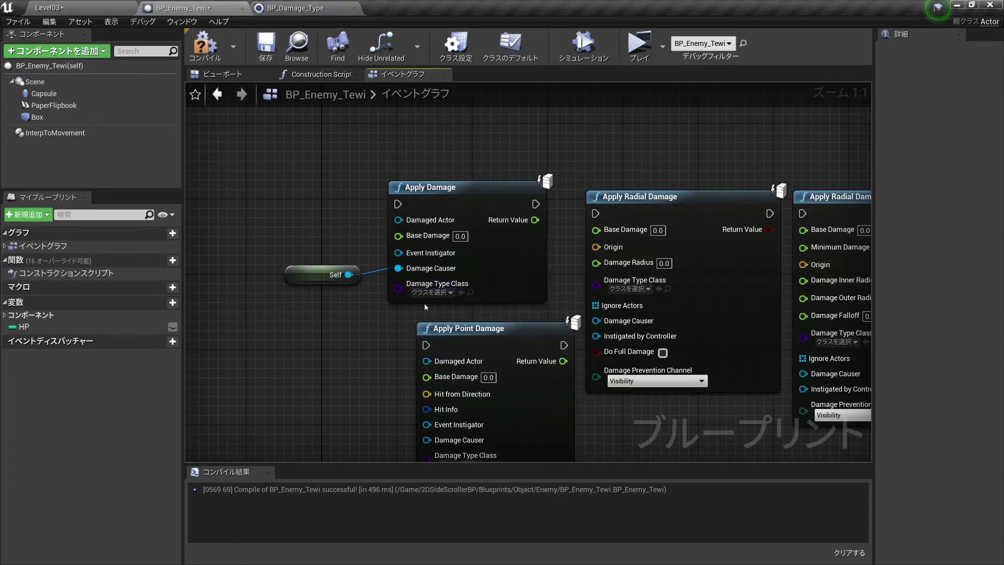
Select and deselect the Apply Damage node a few times in the graph.
left_click(405, 275)
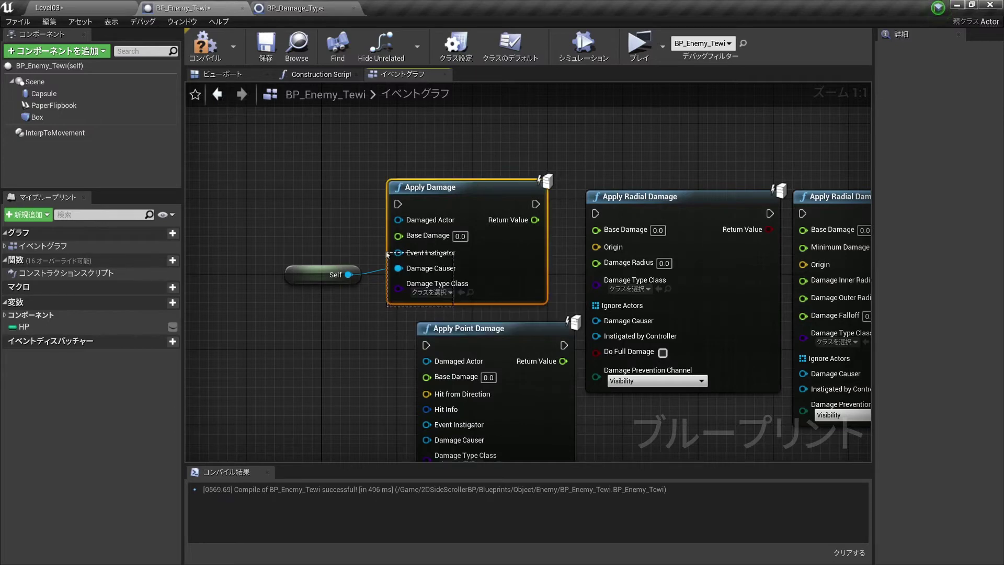
left_click(499, 318)
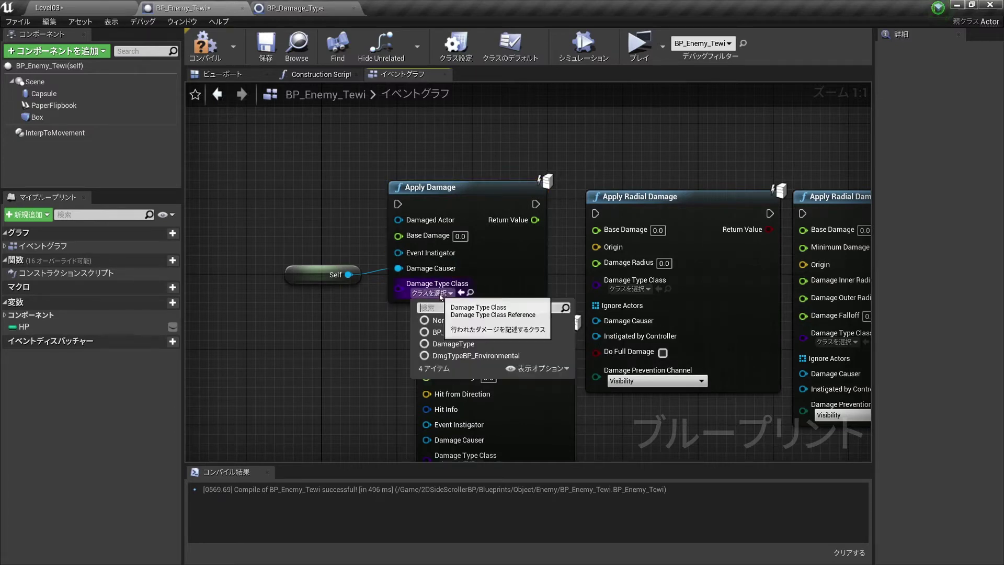
left_click(440, 285)
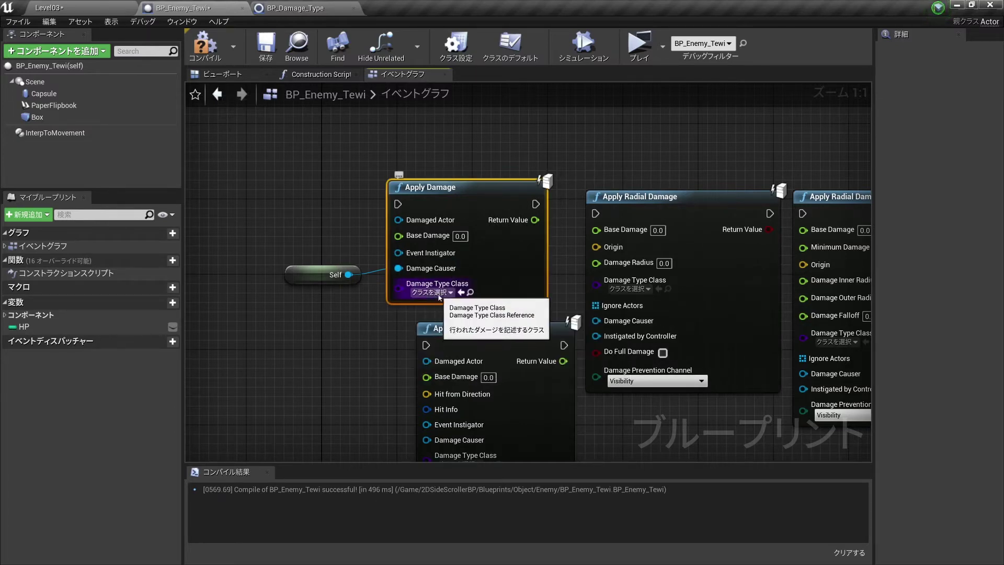
left_click(358, 321)
left_click(389, 302)
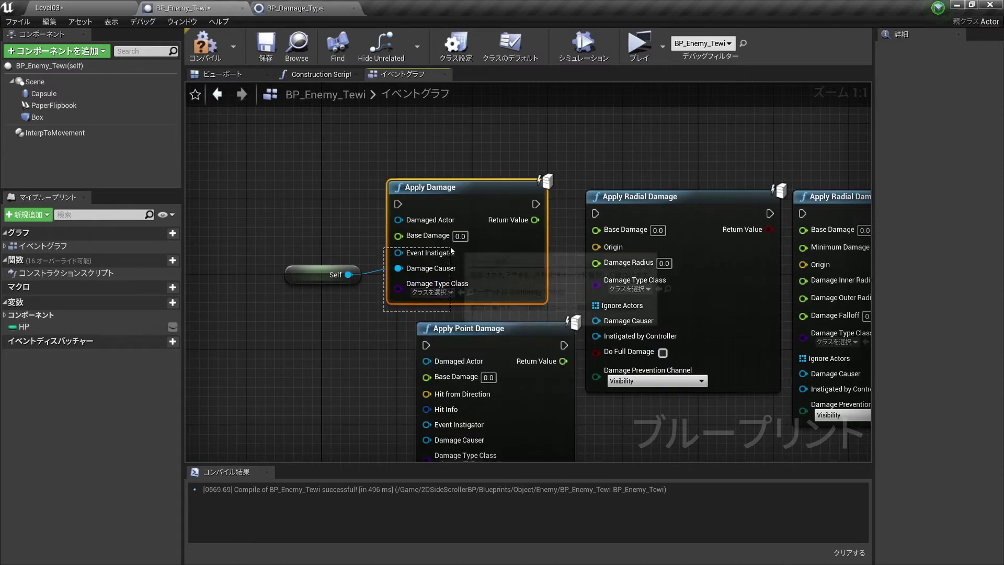
left_click(373, 310)
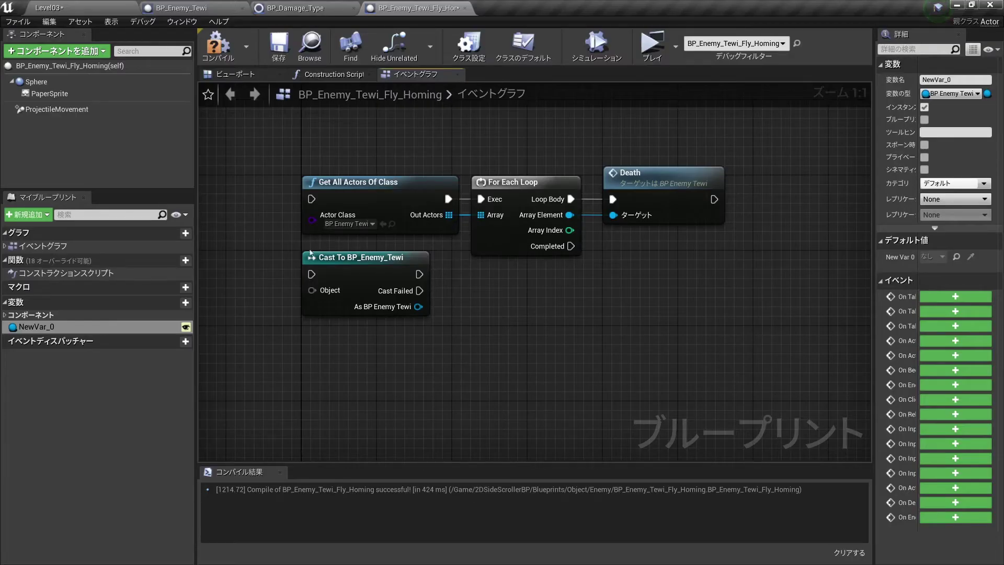
Inspect the Cast To BP_Enemy_Tewi and Get All Actors Of Class nodes by selecting them.
left_click(366, 293)
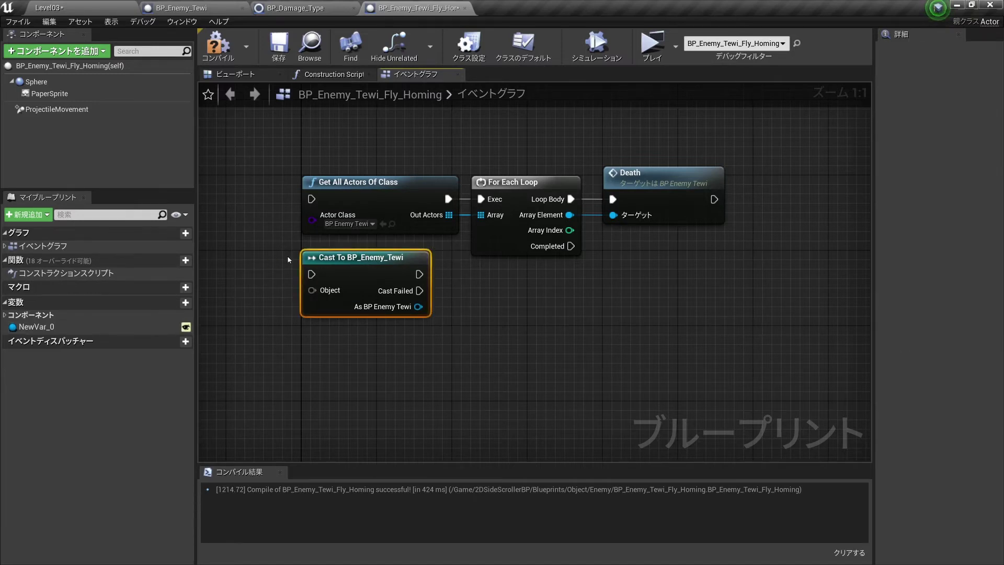
left_click(358, 210)
left_click(443, 250)
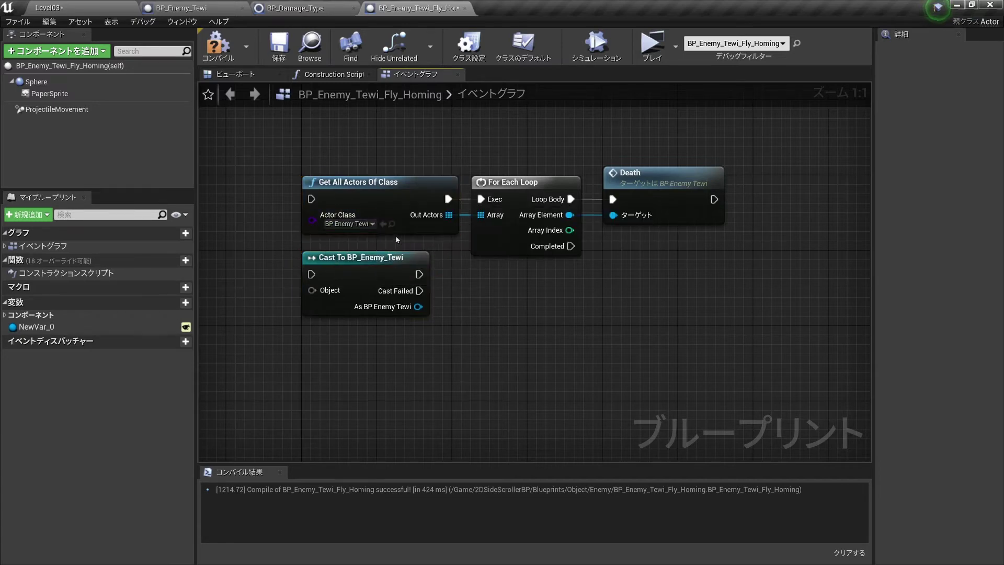
left_click(368, 194)
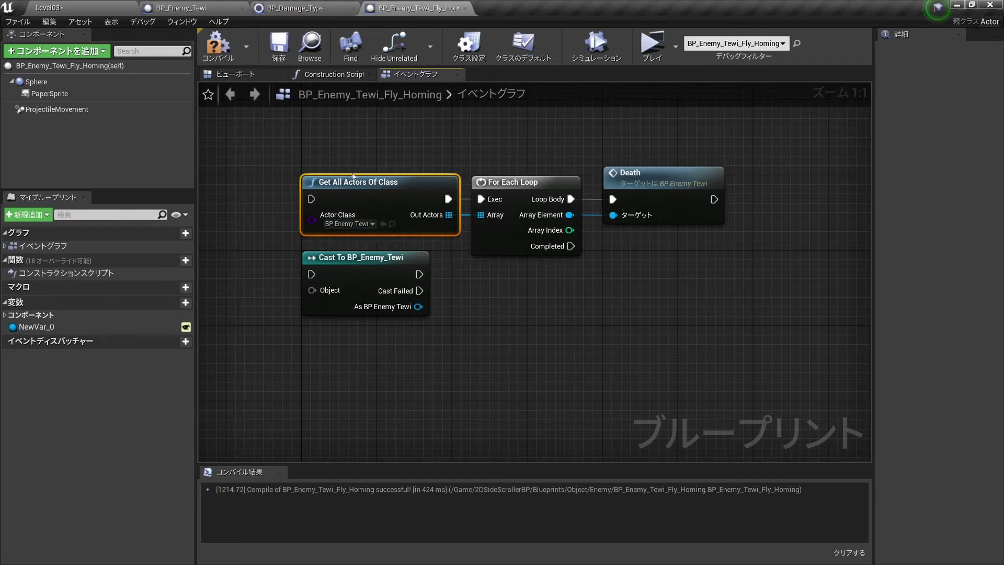
left_click(367, 143)
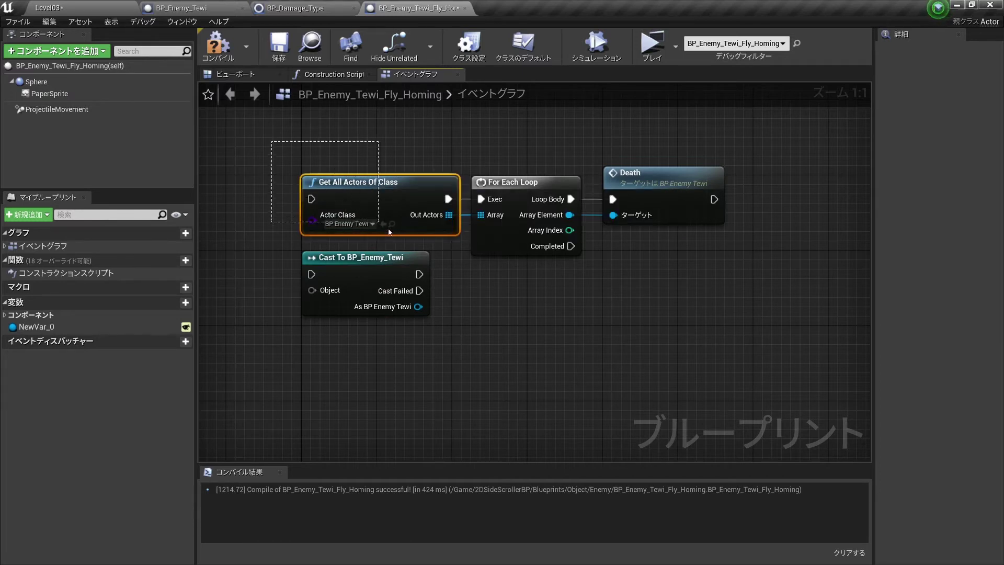
left_click_drag(286, 157, 366, 198)
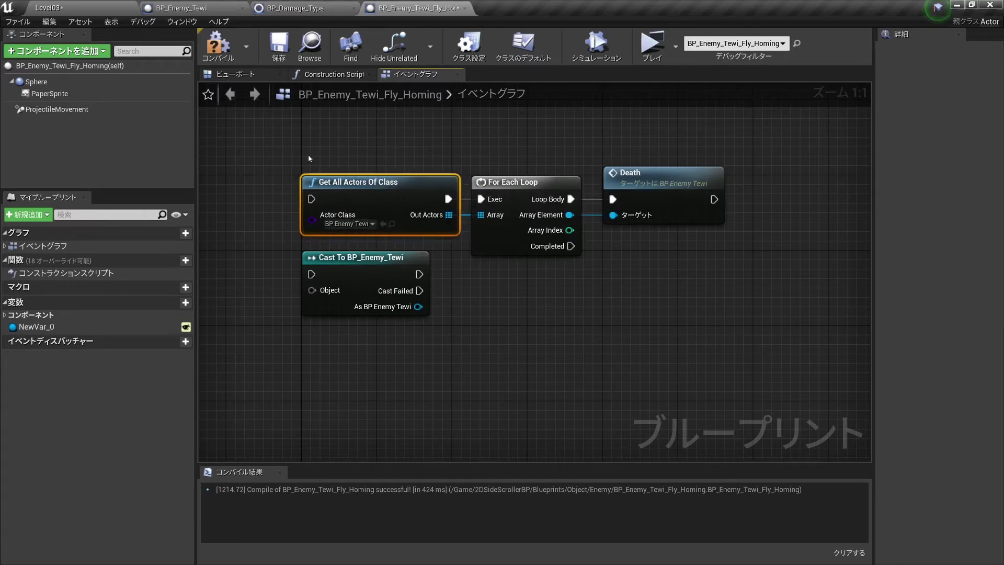
left_click(309, 139)
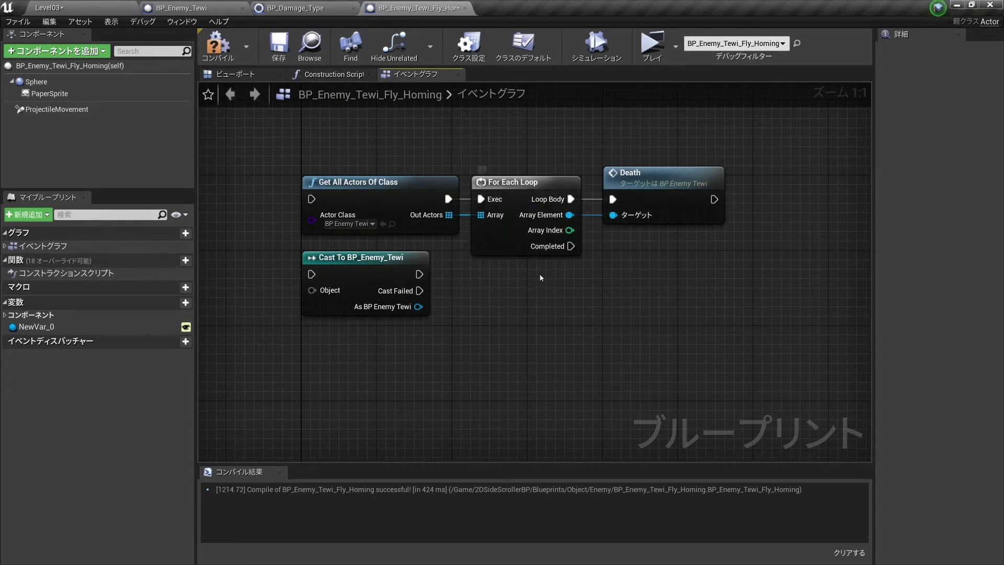
Marquee-select the For Each Loop and Death nodes and shift them slightly right.
left_click(493, 180)
left_click_drag(597, 287, 474, 155)
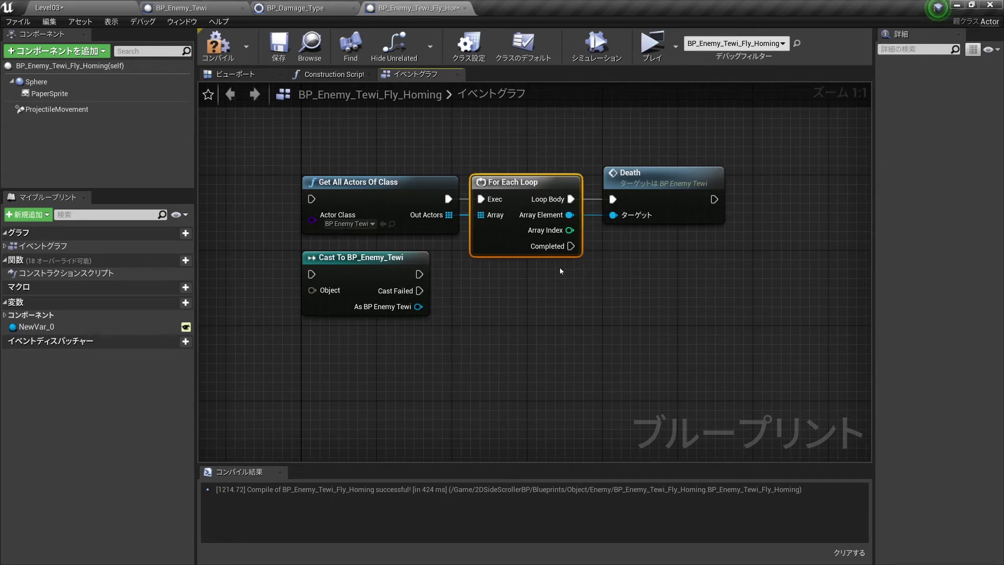
left_click(444, 189, "ctrl")
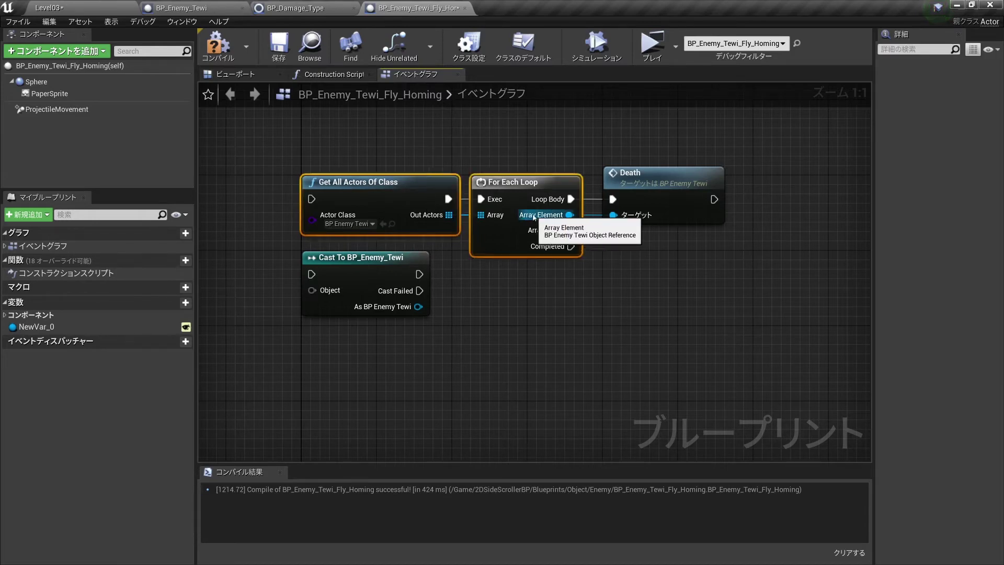
left_click_drag(661, 277, 517, 189)
left_click(425, 140)
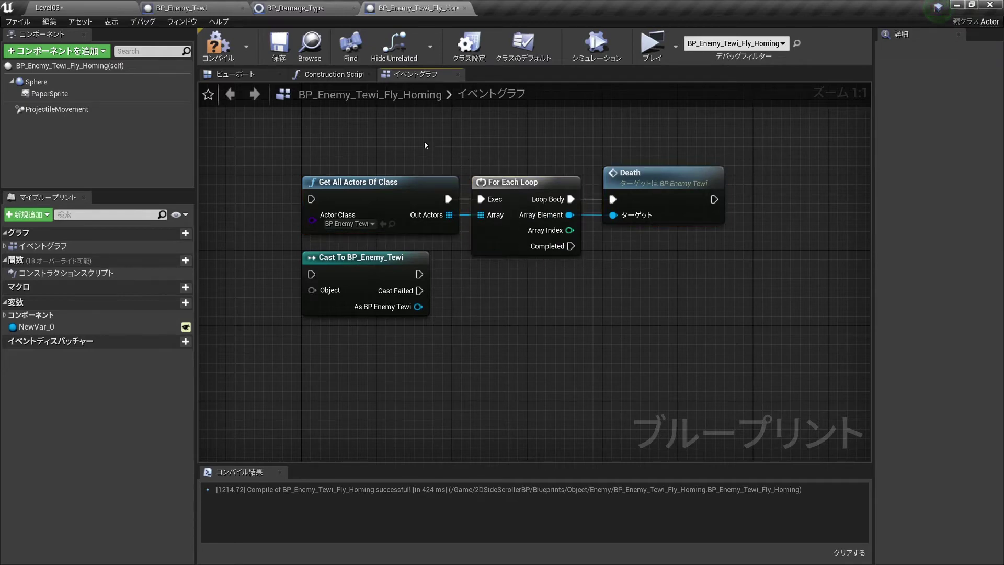
left_click_drag(678, 272, 535, 169)
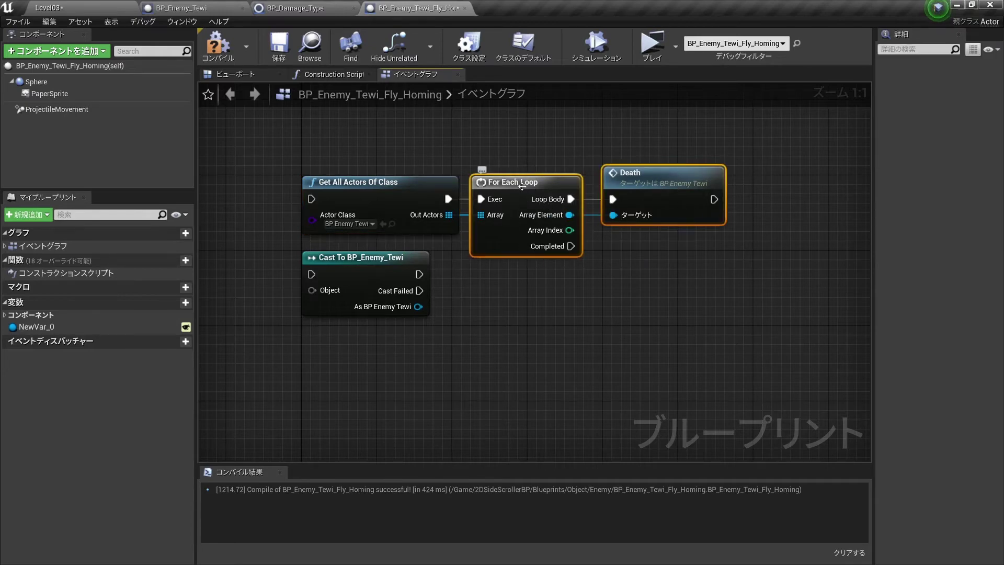
left_click_drag(559, 203, 569, 202)
left_click(647, 256)
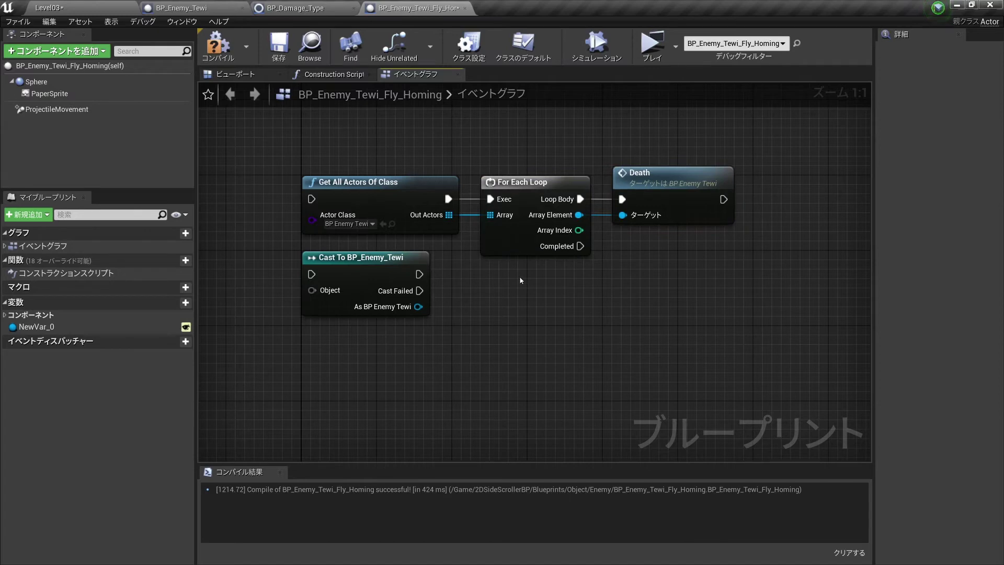
left_click_drag(691, 272, 450, 230)
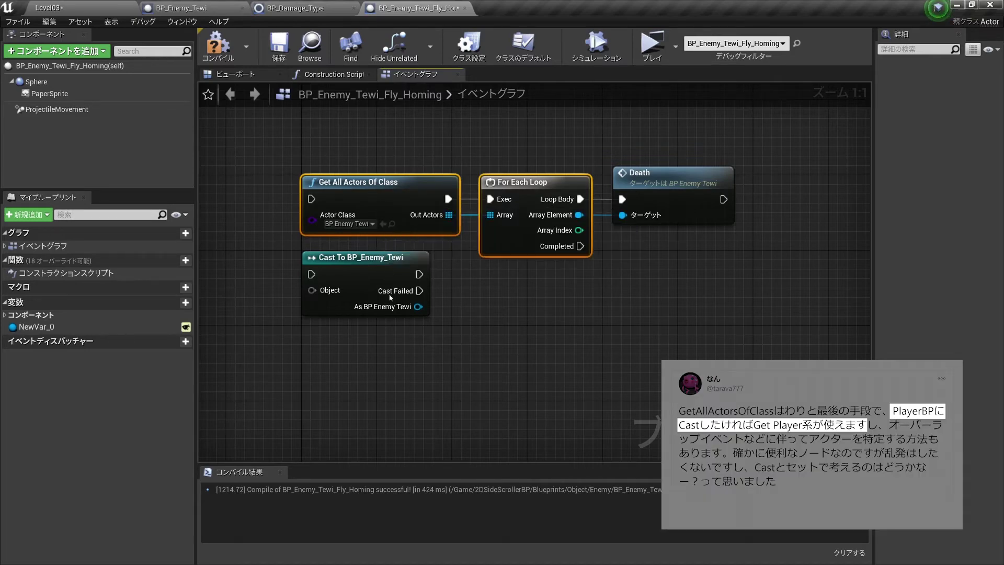
right_click_drag(311, 290, 445, 265)
left_click_drag(445, 265, 368, 276)
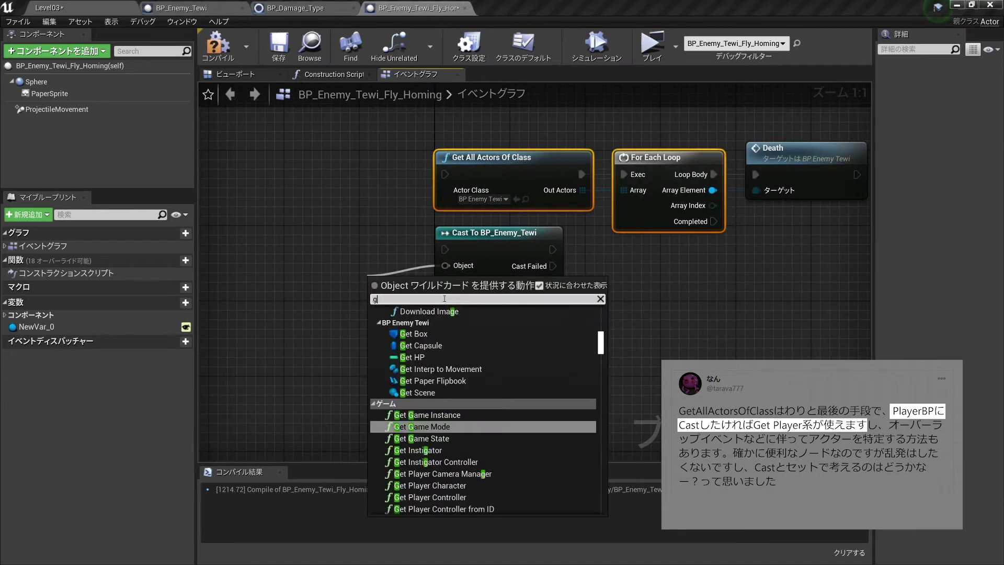
type("get pl")
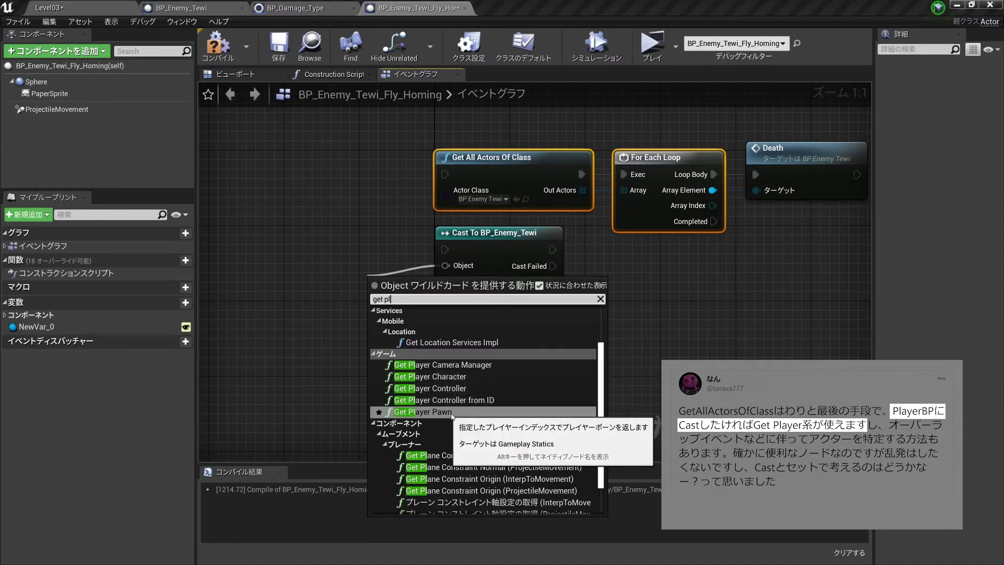
left_click(434, 377)
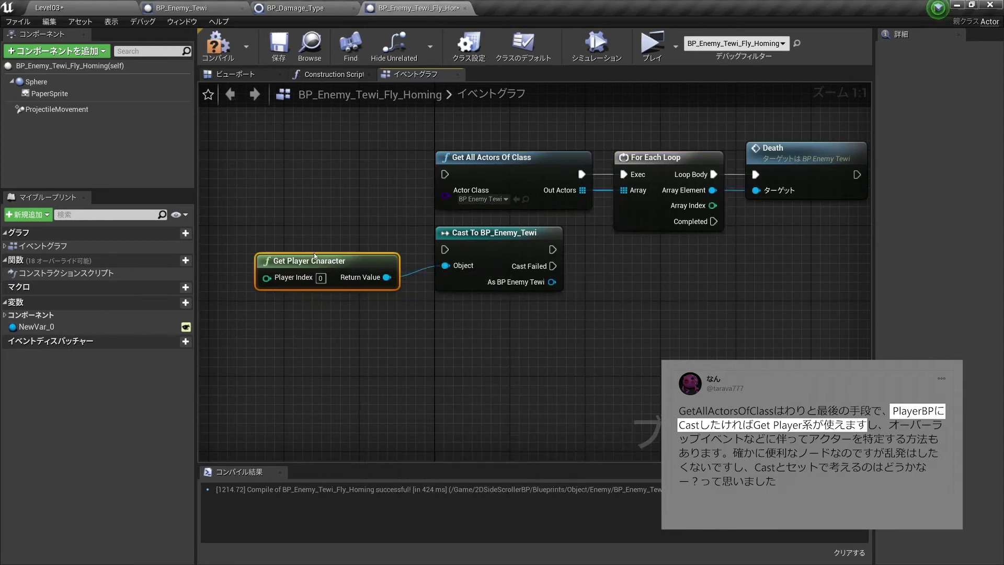
left_click_drag(314, 257, 324, 257)
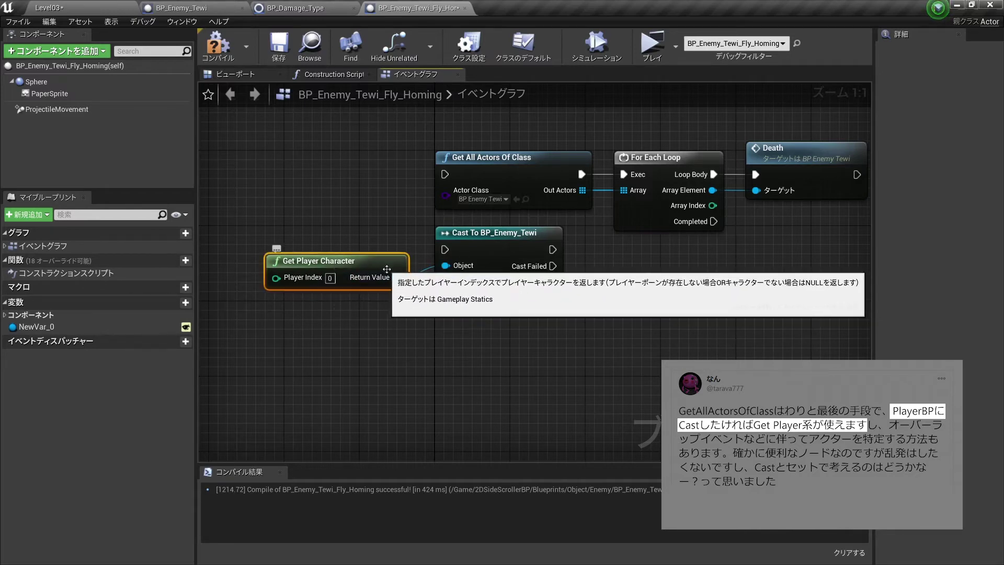
left_click_drag(481, 134, 586, 222)
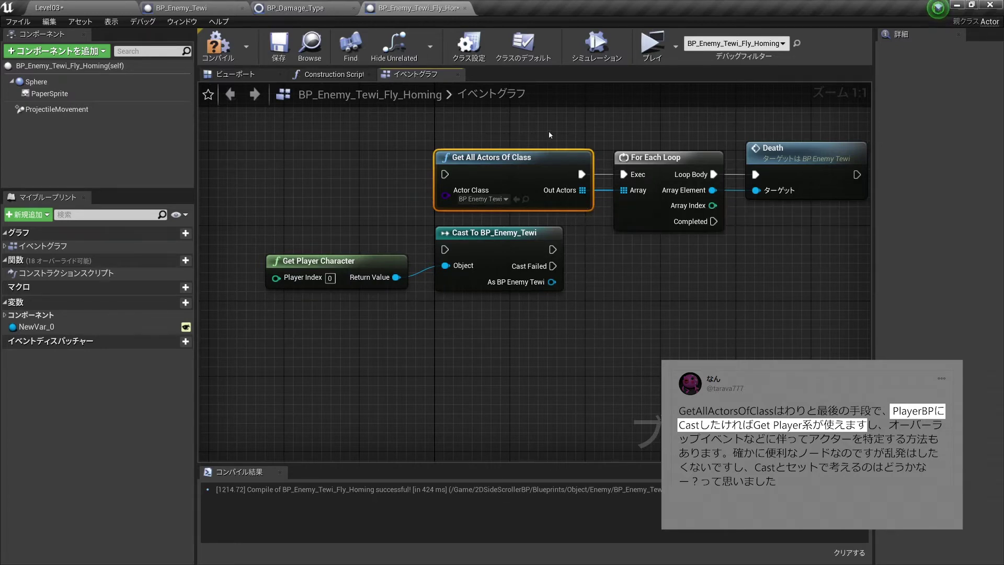
left_click_drag(601, 131, 730, 235, "shift")
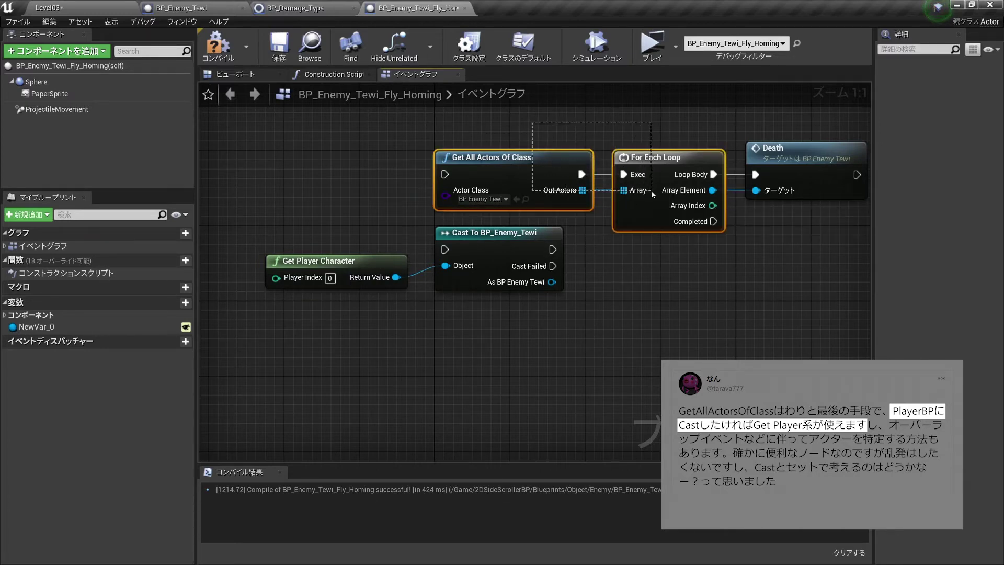
left_click_drag(548, 132, 628, 183)
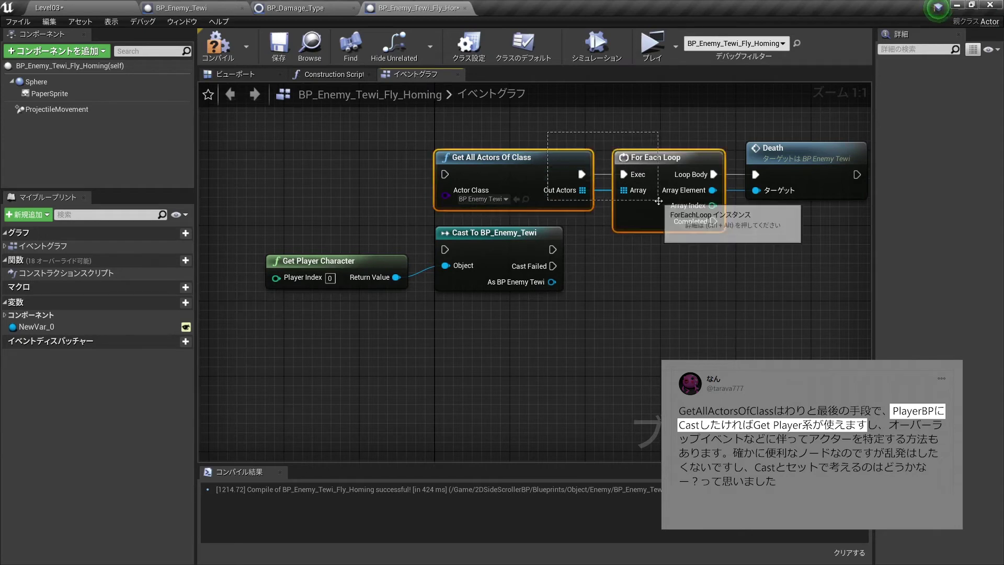
left_click(555, 132)
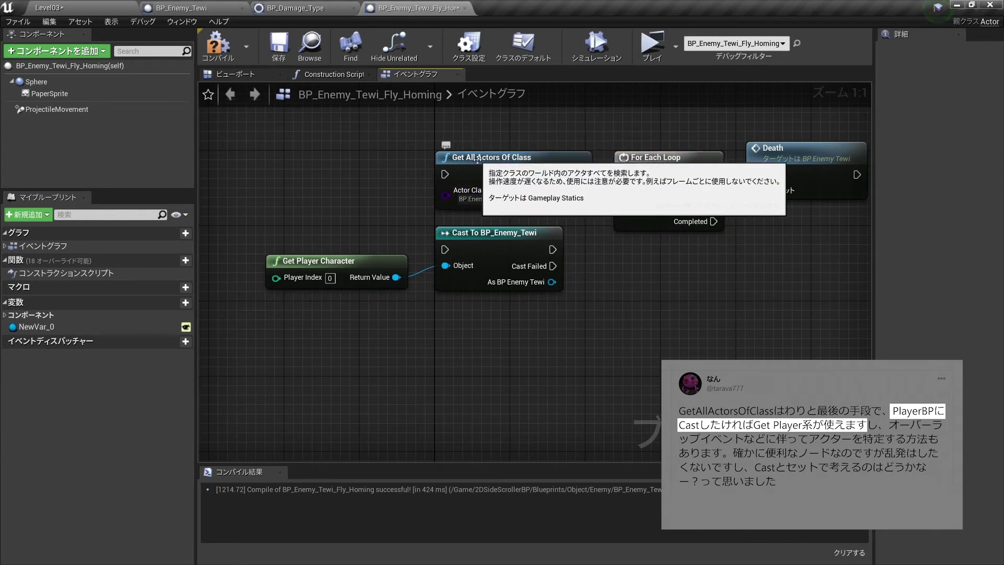
left_click(497, 199)
left_click(496, 204)
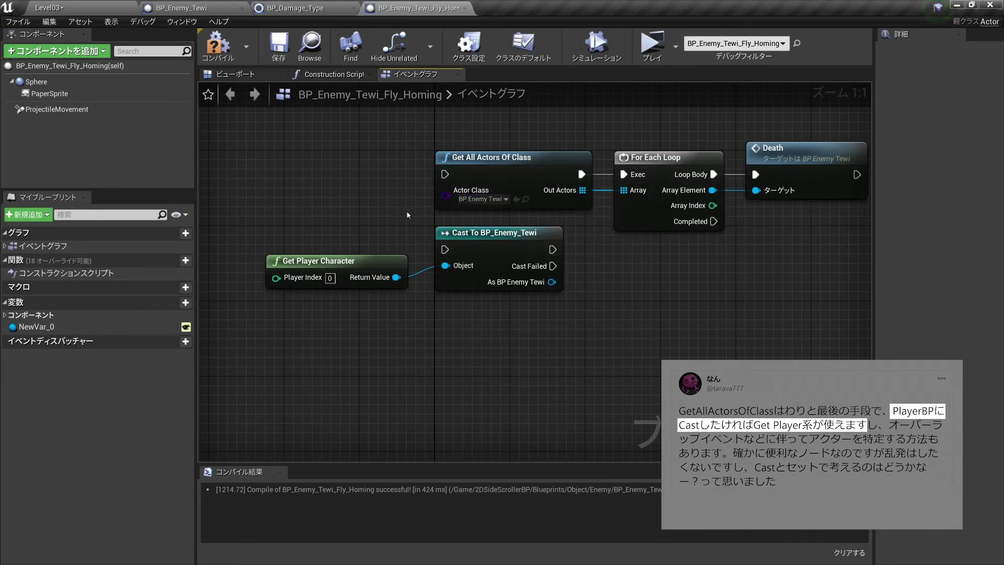
left_click_drag(576, 318, 373, 245)
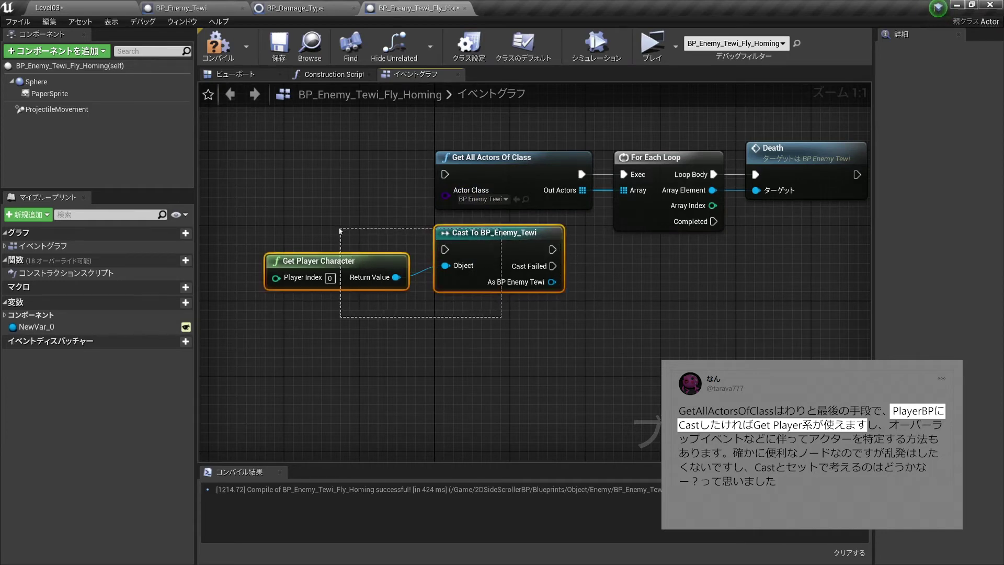
left_click_drag(567, 315, 519, 303)
left_click_drag(452, 275, 387, 261)
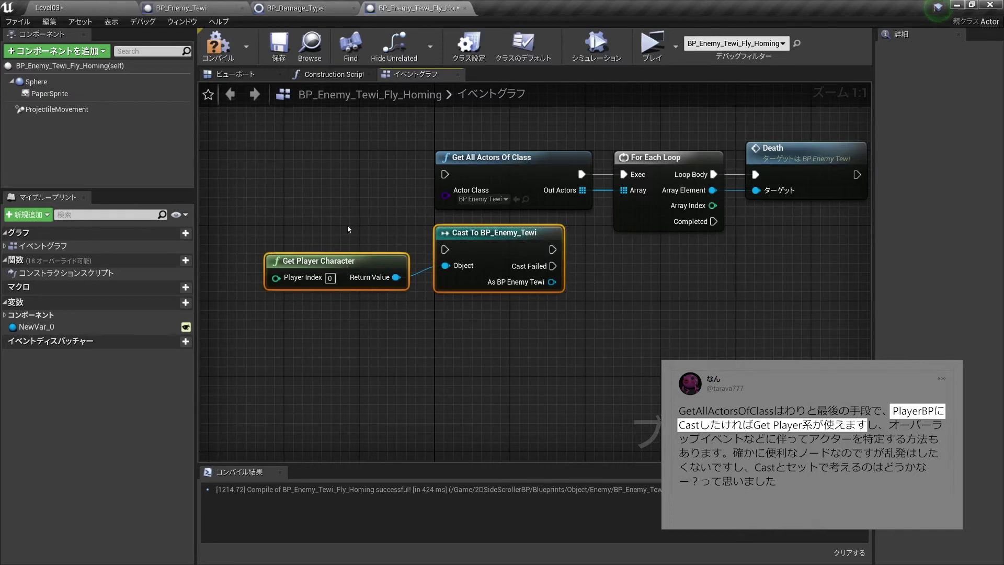
left_click(605, 321)
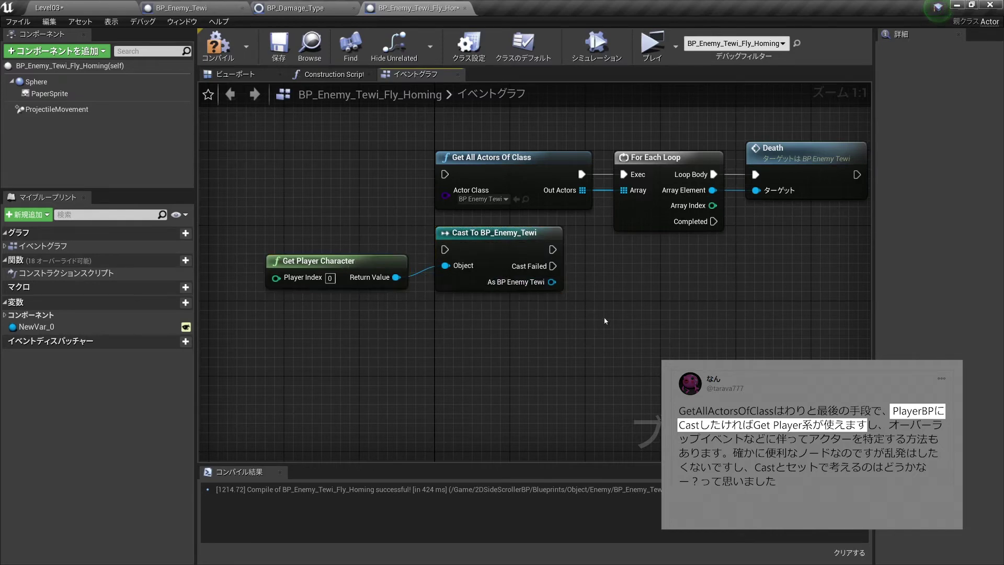
left_click_drag(579, 322, 419, 221)
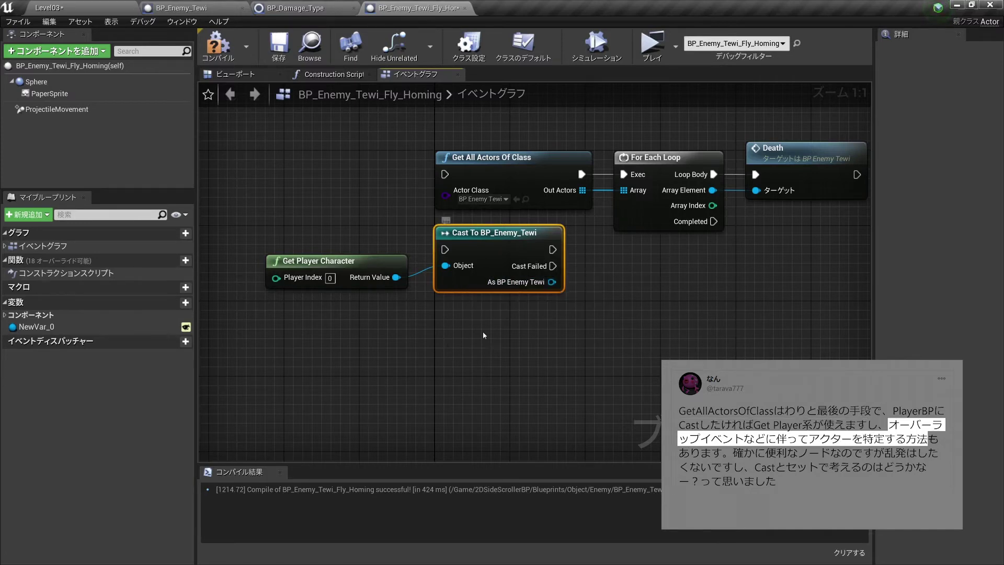
Move the ActorBeginOverlap event near the casts and add a Cast To BP_Enemy_Tewi beside it.
scroll(484, 335, "down", 5)
scroll(529, 283, "up", 3)
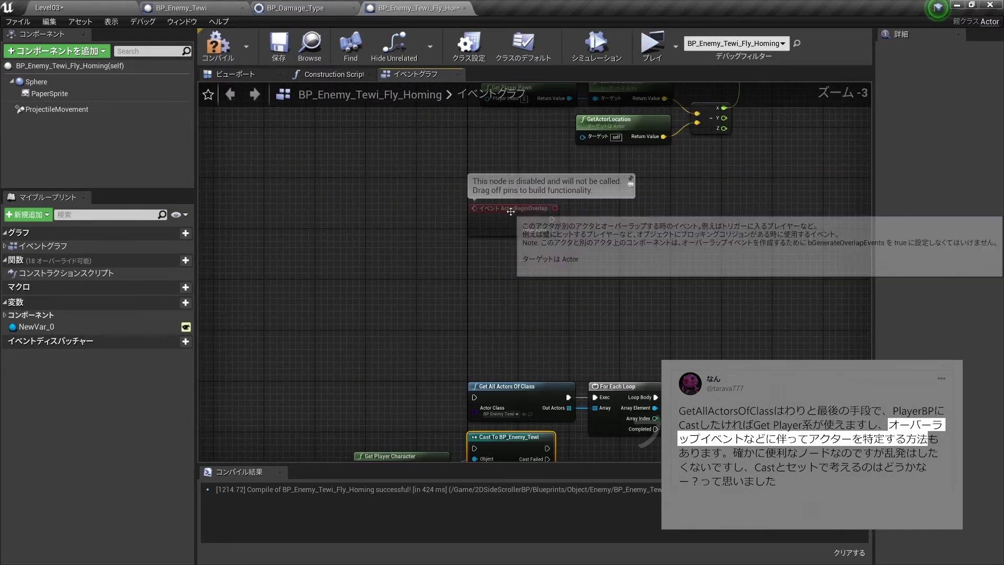
left_click_drag(511, 211, 479, 319)
scroll(502, 250, "up", 3)
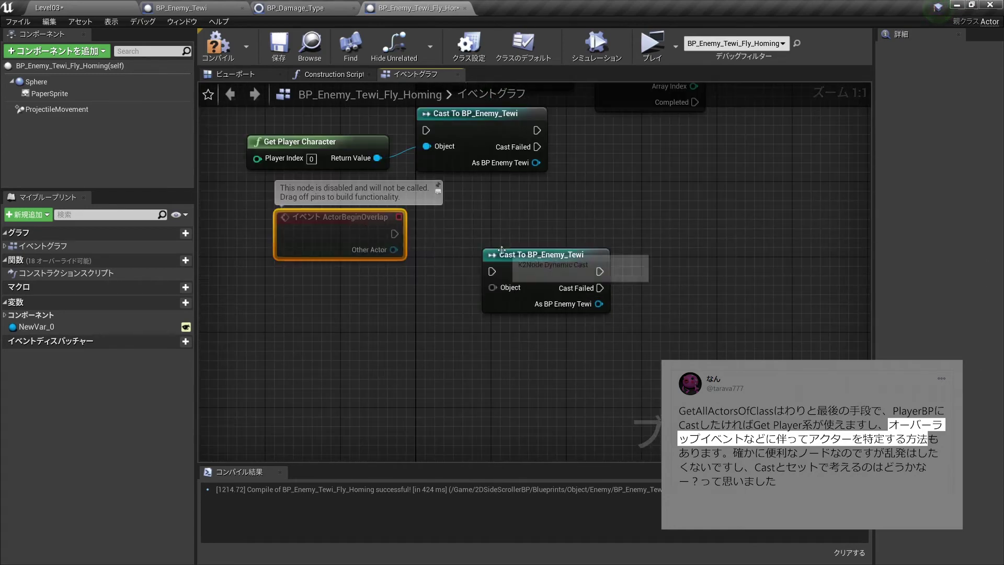
left_click_drag(502, 250, 464, 210)
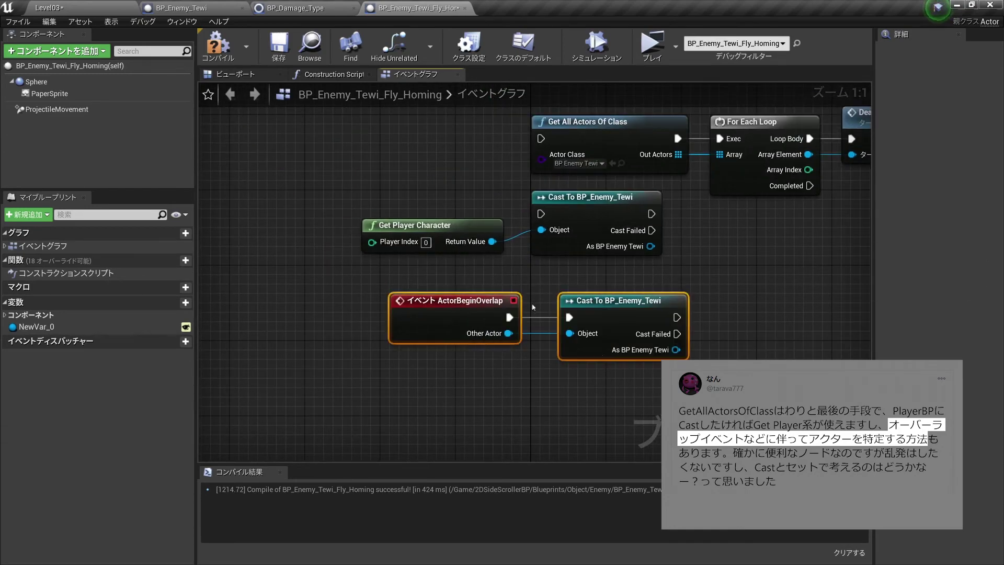
left_click_drag(607, 340, 579, 340)
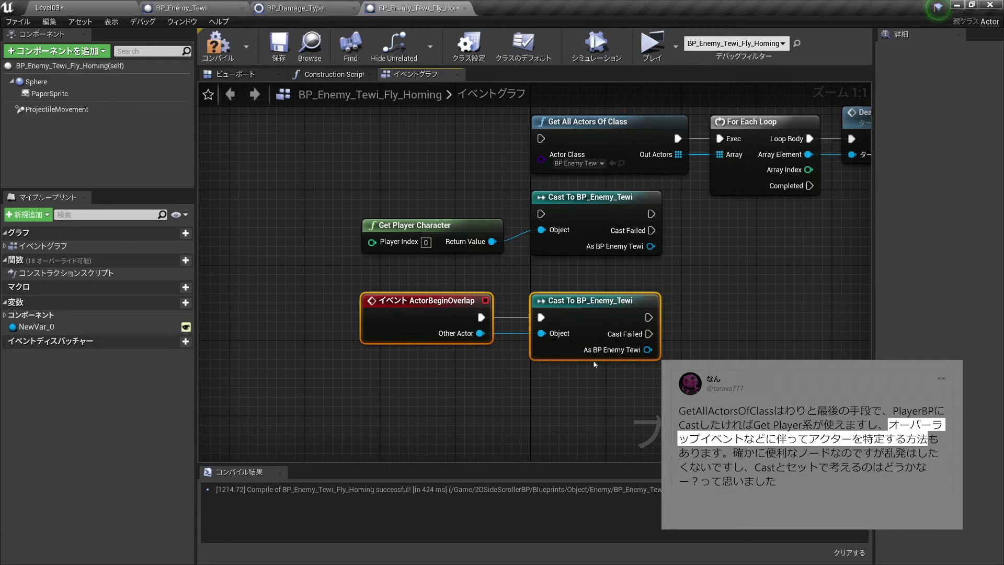
right_click_drag(594, 365, 514, 418)
Reposition Get All Actors Of Class and select the upper and lower Cast To BP_Enemy_Tewi nodes.
left_click(491, 184)
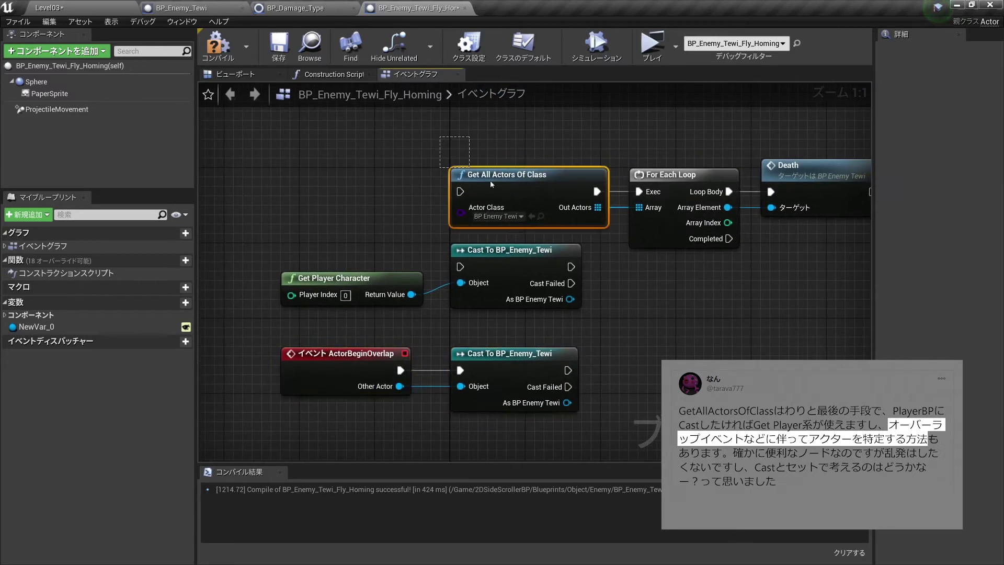
left_click_drag(490, 185, 595, 243)
mouse_move(430, 154)
left_mouse_down()
mouse_move(614, 235)
mouse_move(431, 144)
mouse_move(609, 230)
left_mouse_up()
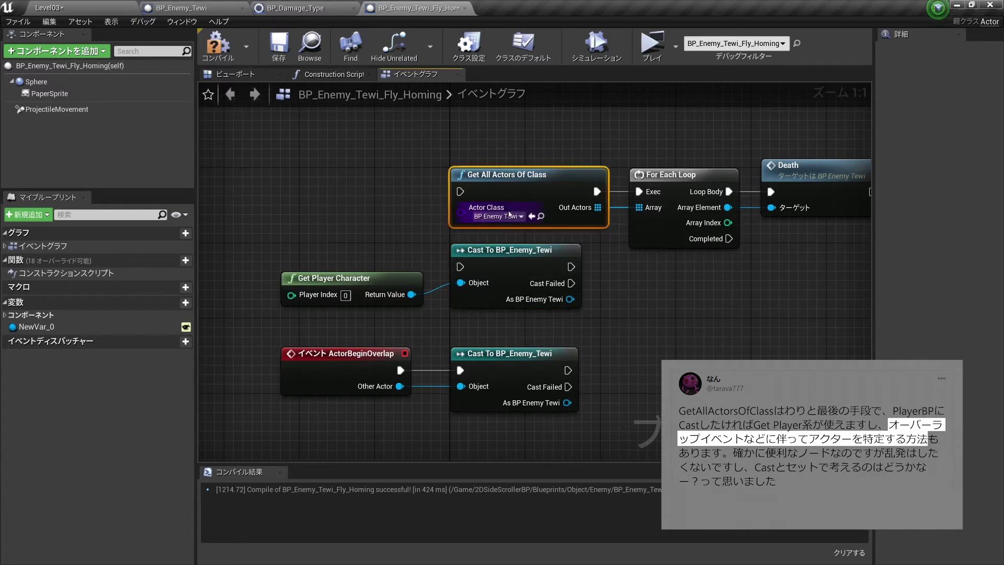
left_click(502, 250)
left_click(609, 413)
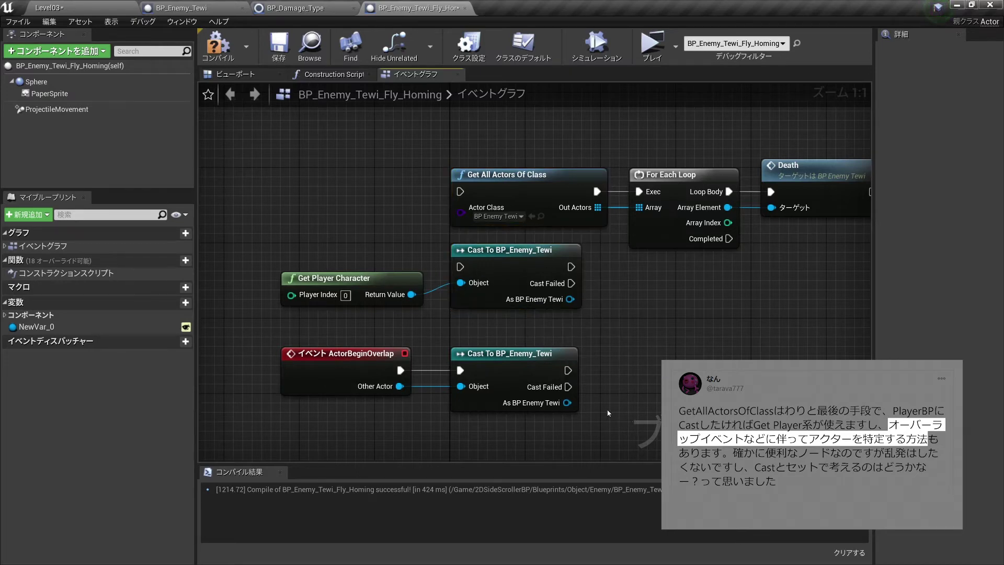
left_click(574, 376)
left_click(569, 294)
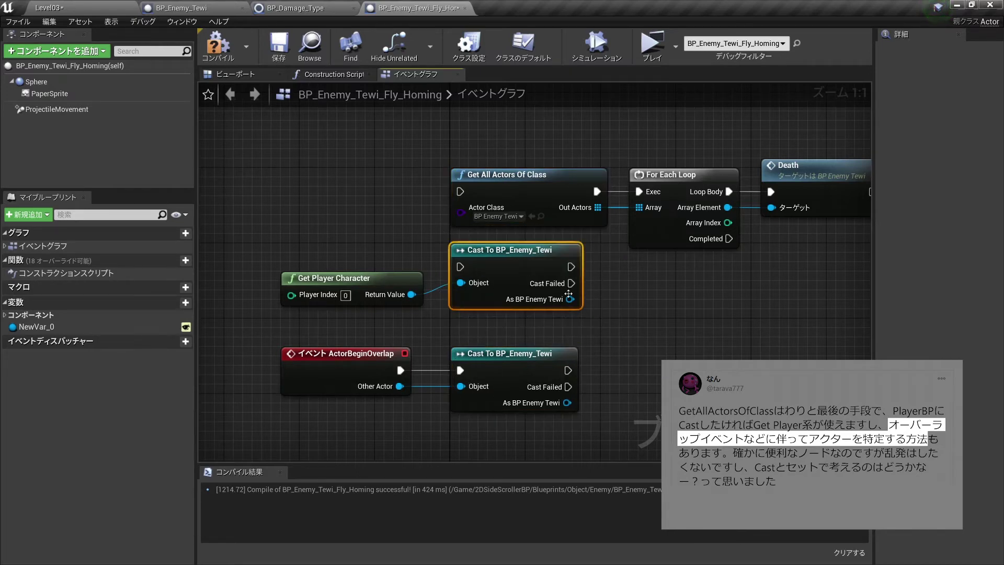
left_click_drag(443, 238, 601, 323)
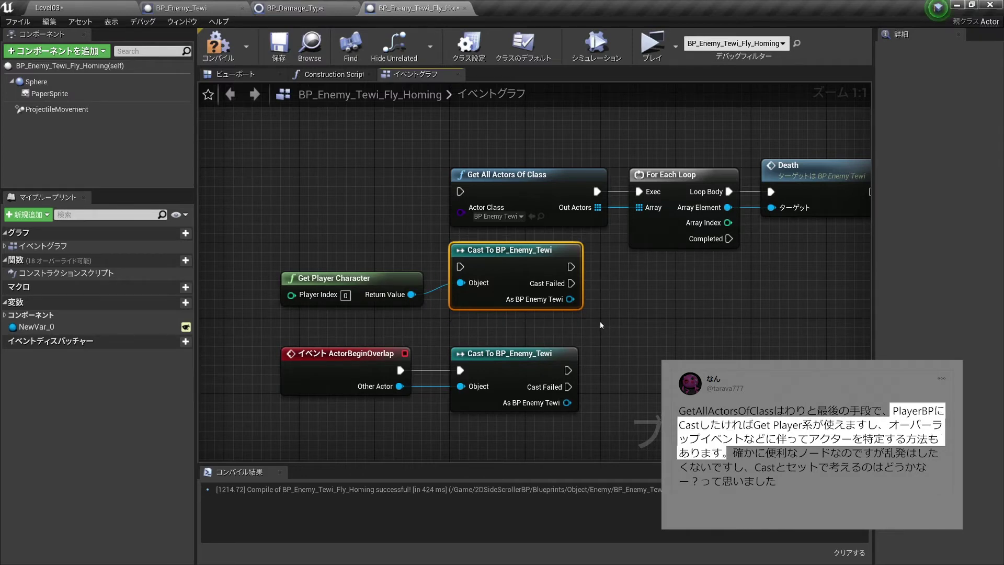
Nudge the ActorBeginOverlap and Get Player Character nodes slightly right to align them.
left_click_drag(347, 260, 487, 319)
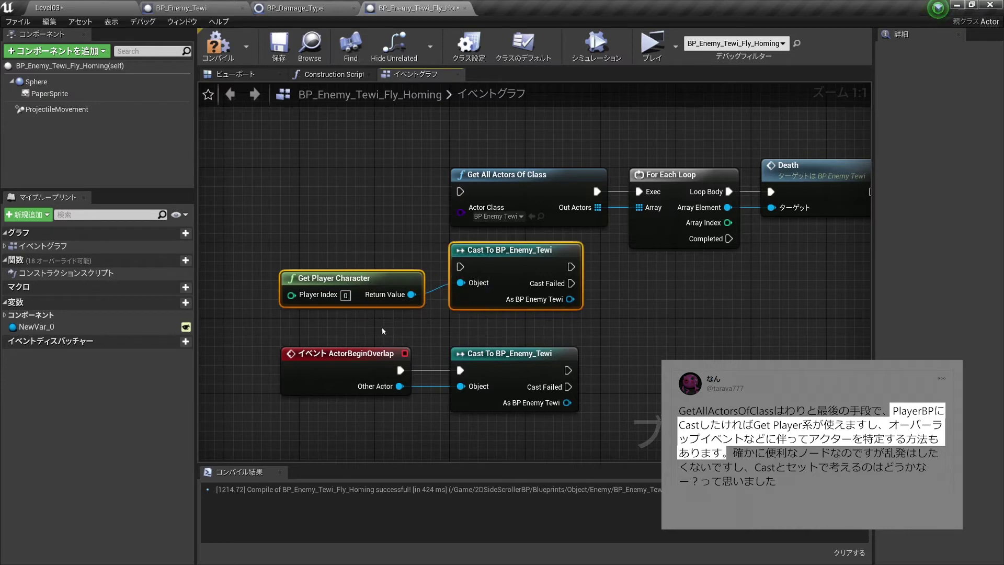
left_click_drag(380, 334, 579, 417)
left_click(351, 350)
left_click_drag(351, 350, 370, 344)
left_click(351, 277)
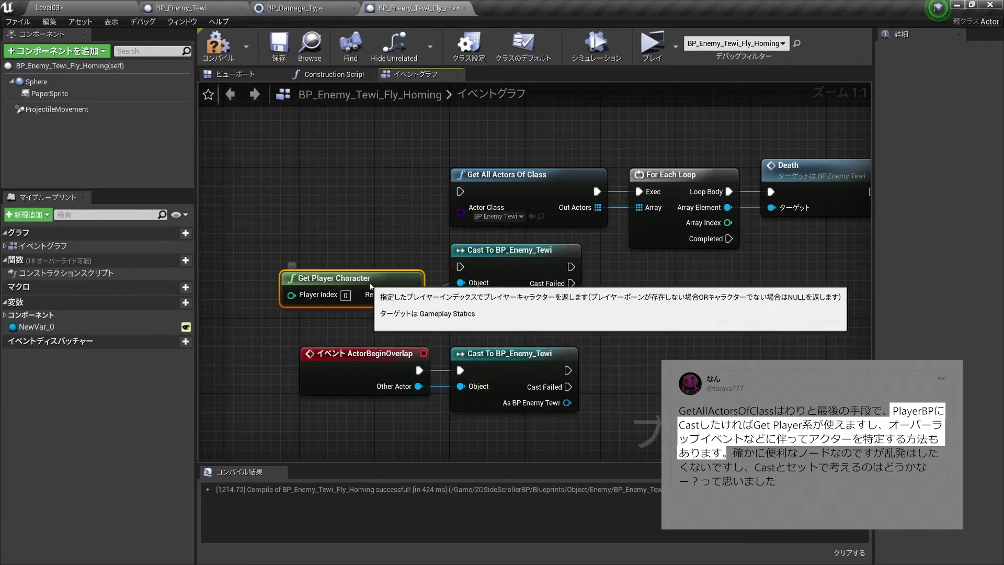
left_click_drag(350, 277, 360, 277)
mouse_move(523, 335)
left_mouse_down()
mouse_move(407, 303)
mouse_move(602, 419)
mouse_move(424, 246)
left_mouse_up()
left_click(641, 414)
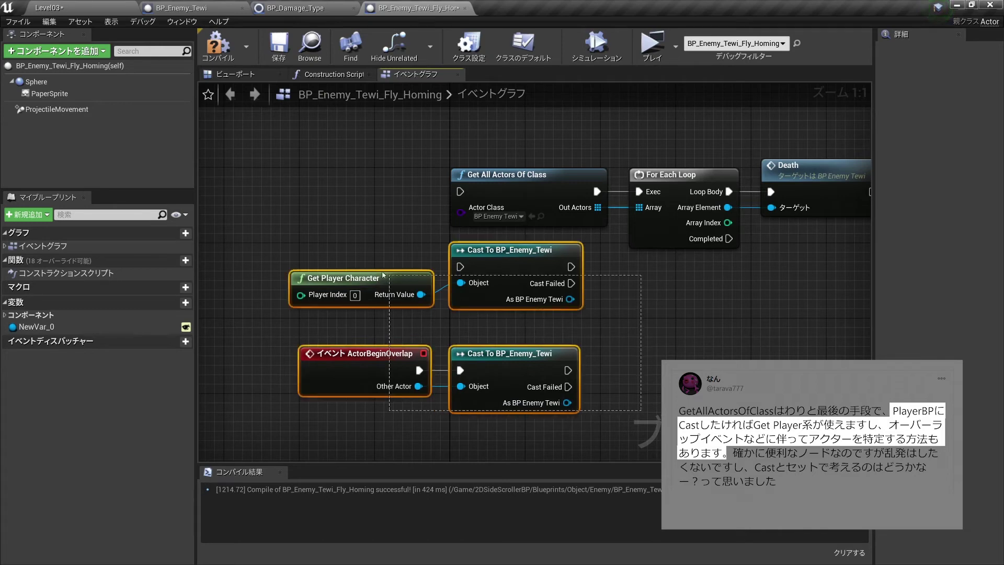
left_click(622, 324)
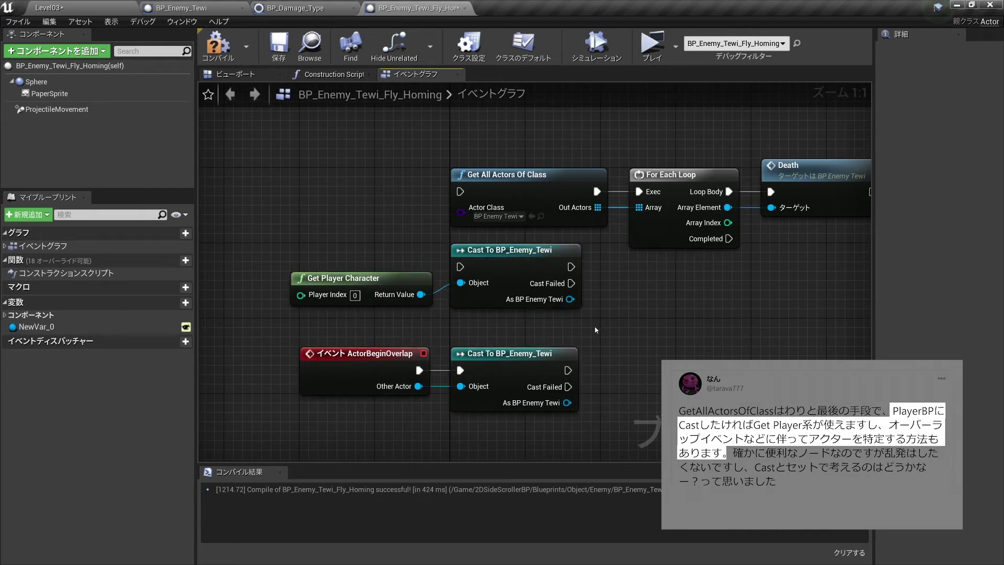
Move the ActorBeginOverlap event and its Cast up beneath the Get Player Character cast.
left_click_drag(587, 326, 356, 265)
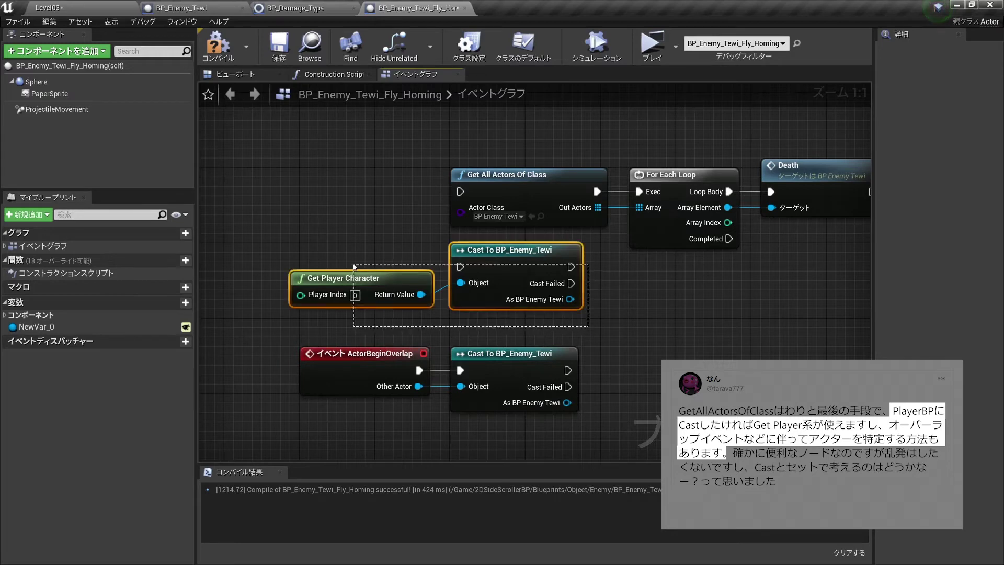
left_click(623, 352)
left_click_drag(622, 352, 397, 403)
left_click_drag(593, 313, 366, 264)
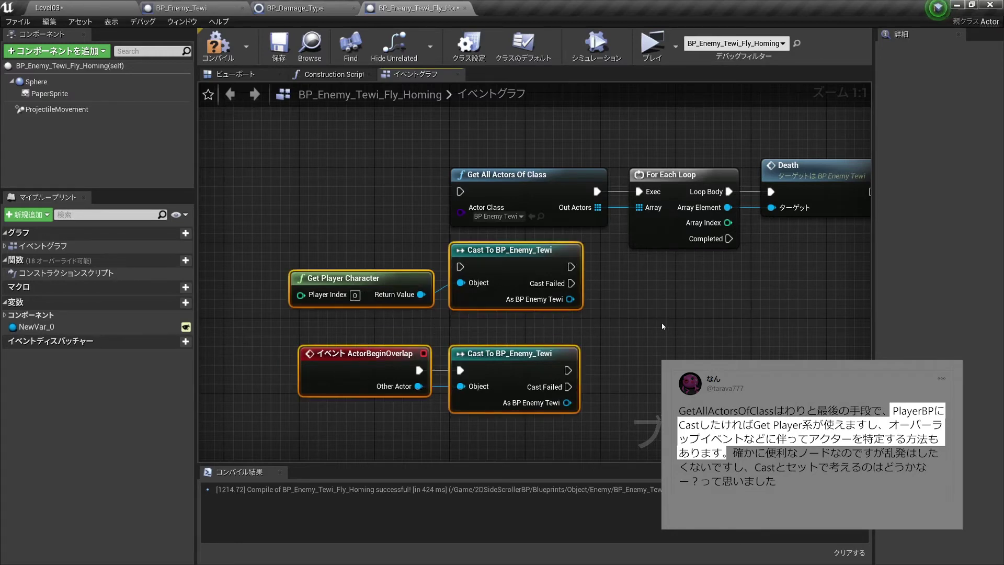
left_click(656, 324)
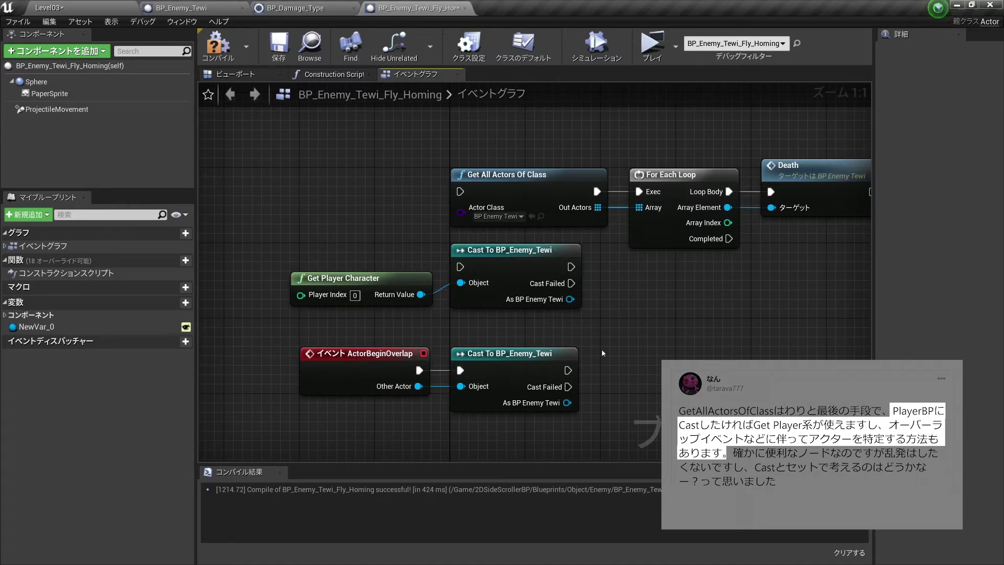
left_click_drag(602, 353, 272, 262)
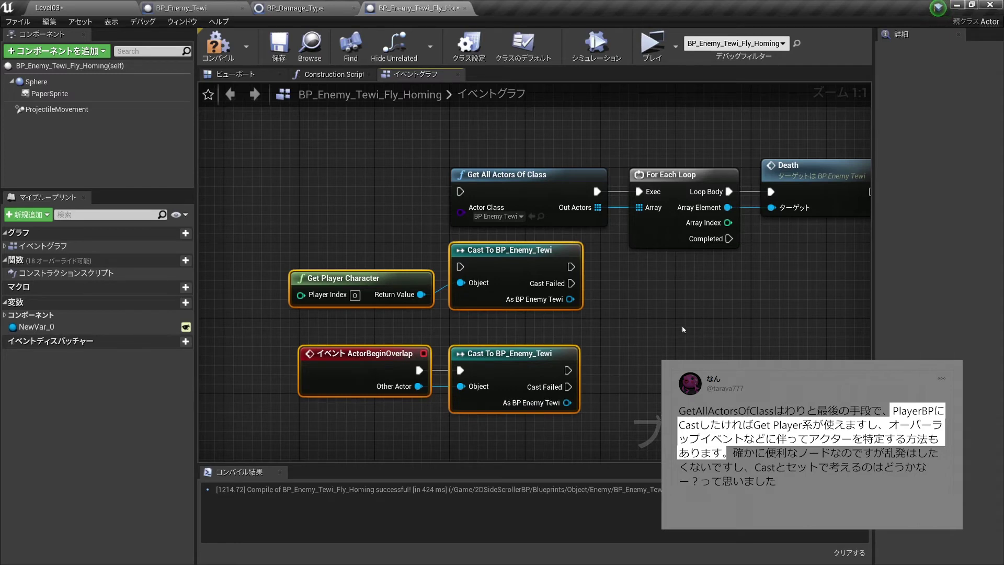
left_click(657, 335)
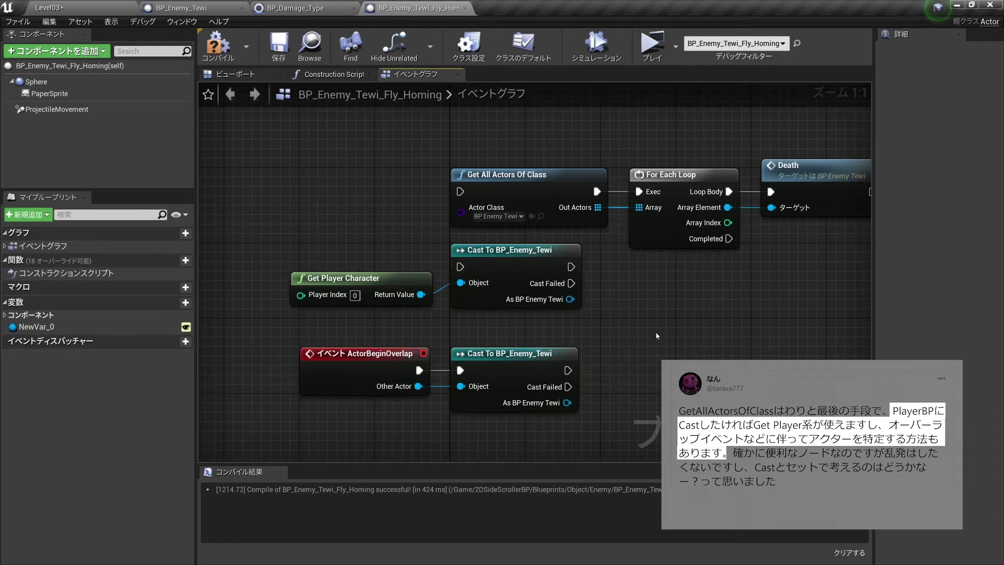
mouse_move(596, 422)
left_mouse_down()
mouse_move(391, 349)
mouse_move(401, 329)
left_mouse_up()
mouse_move(677, 374)
left_mouse_down()
mouse_move(302, 312)
mouse_move(300, 293)
left_mouse_up()
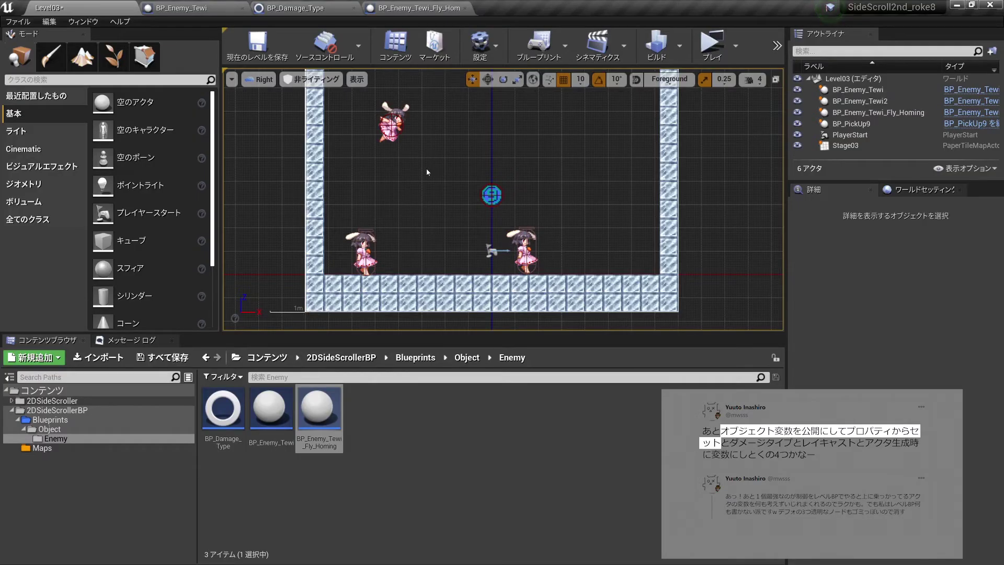
Lower BP_Enemy_Tewi_Fly_Homing to Z 620, then select the PlayerStart and right-hand BP_Enemy_Tewi.
left_click(401, 124)
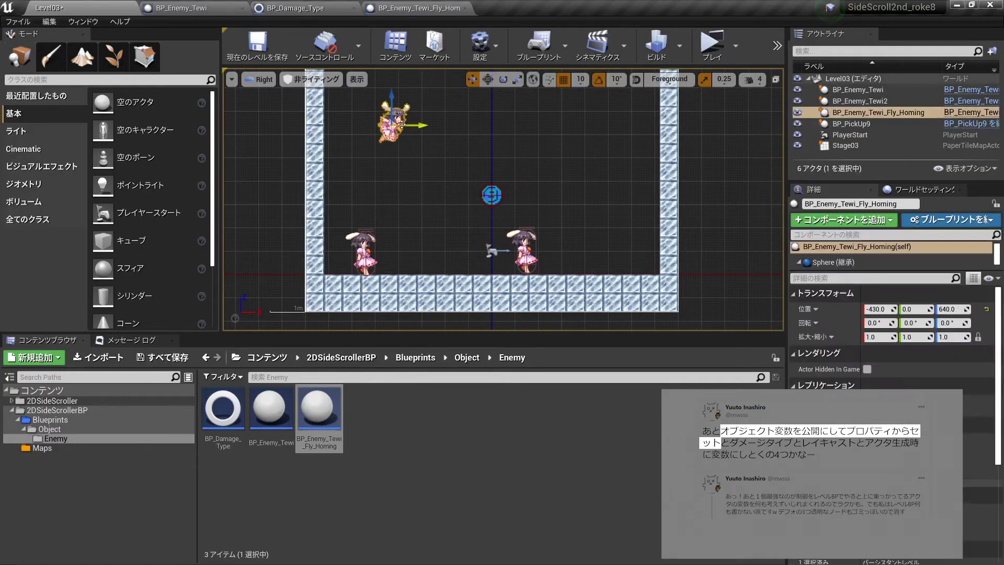
left_click_drag(401, 125, 401, 131)
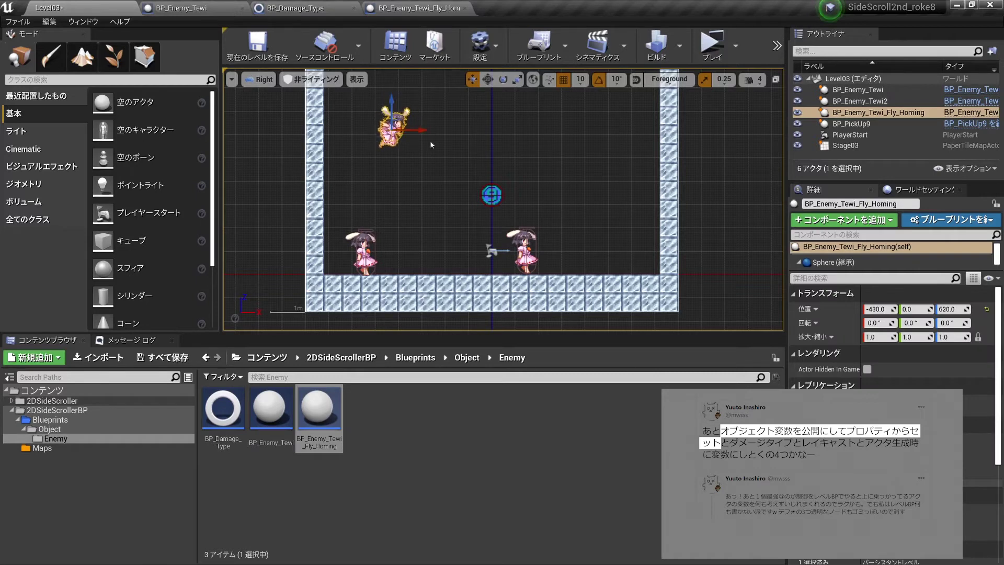
left_click(492, 250)
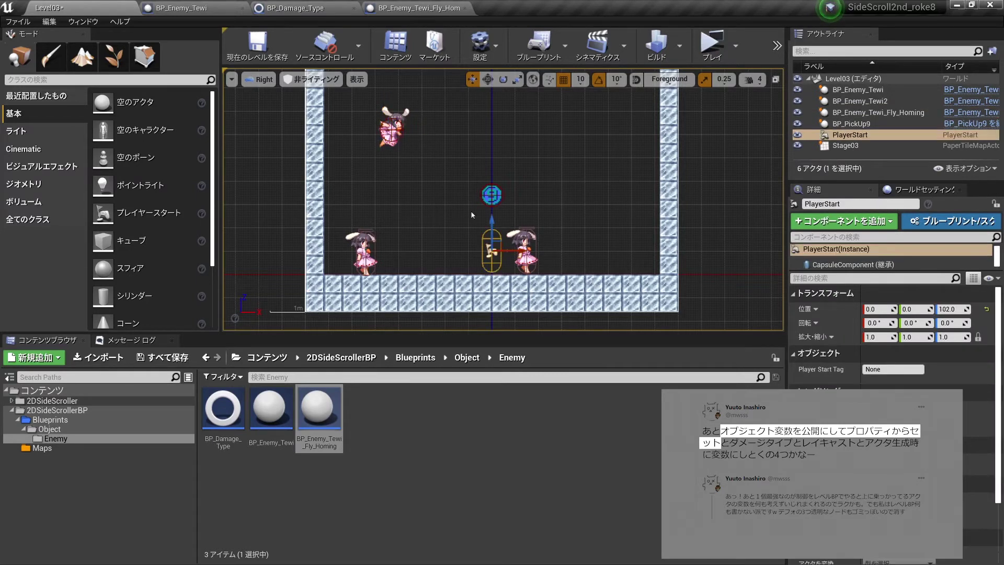
left_click(526, 250)
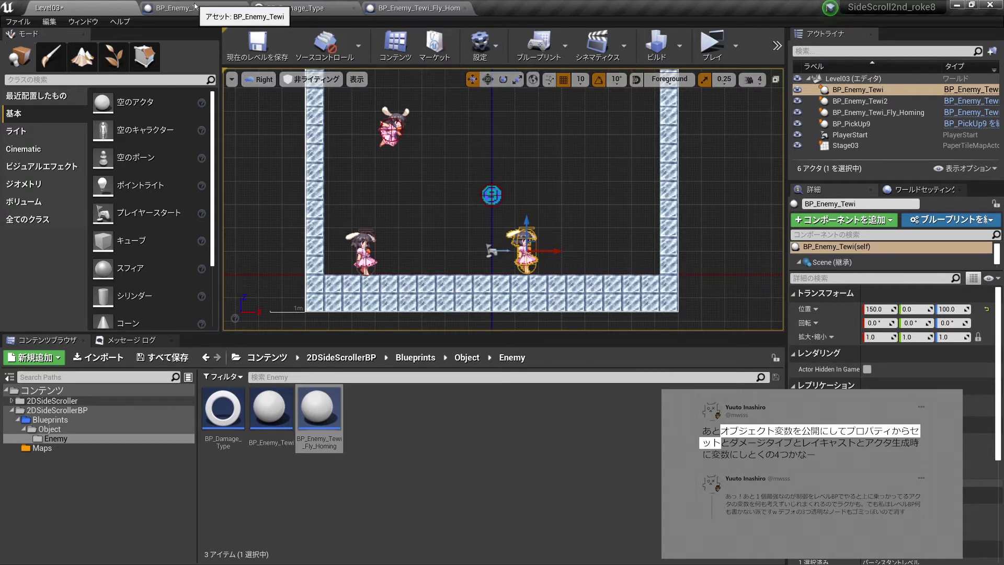
Back in the homing enemy's event graph, move the Get Player Pawn and Cast nodes lower.
left_click(413, 8)
scroll(475, 274, "up", 2)
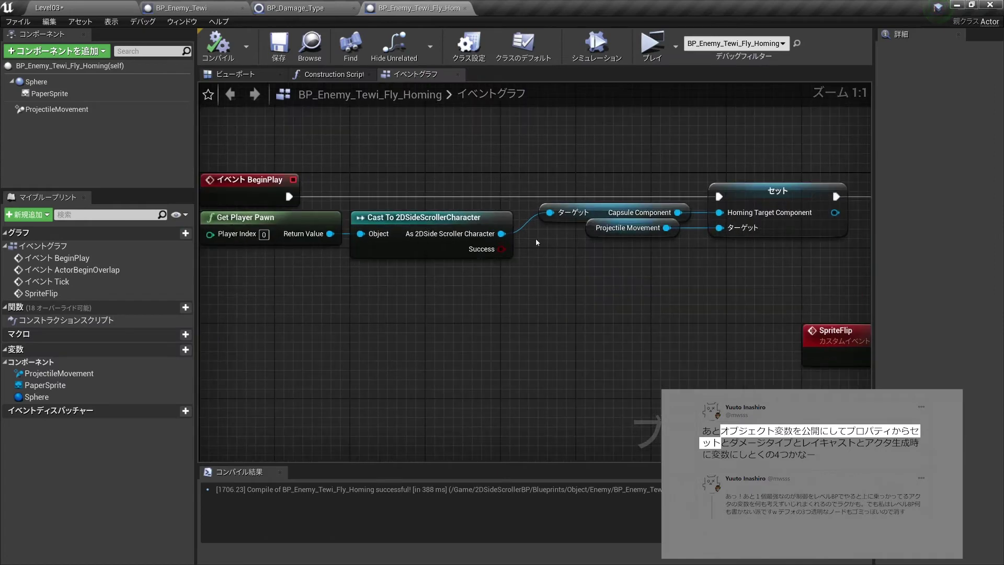
right_click_drag(536, 238, 633, 265)
scroll(632, 265, "down", 2)
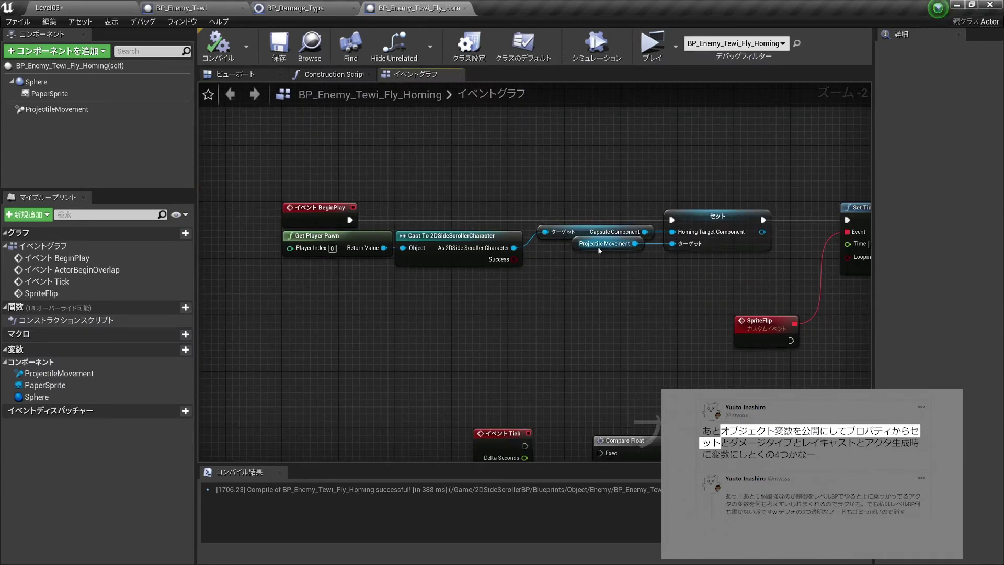
right_click_drag(596, 257, 604, 234)
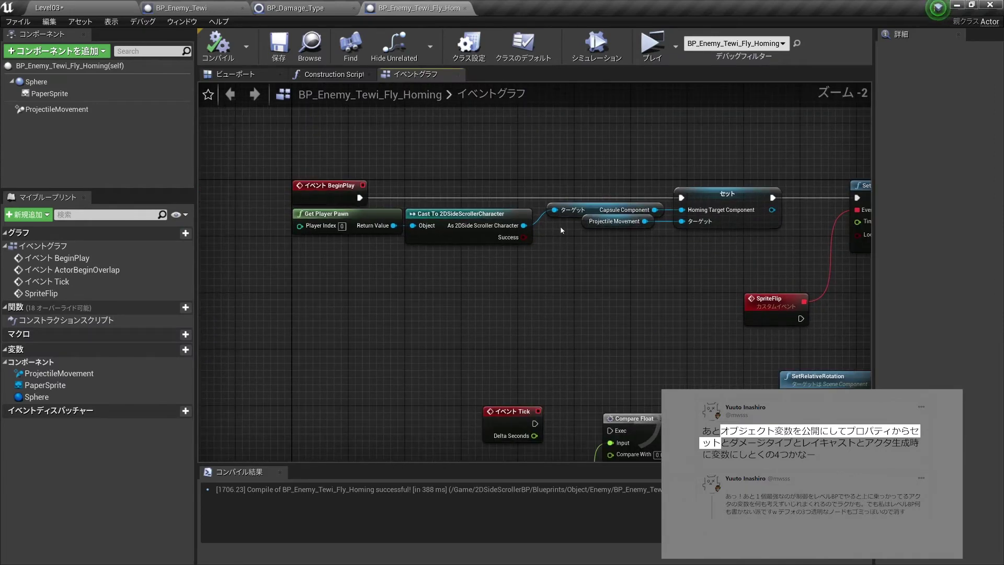
left_click_drag(557, 252, 402, 195)
left_click_drag(594, 211, 594, 302)
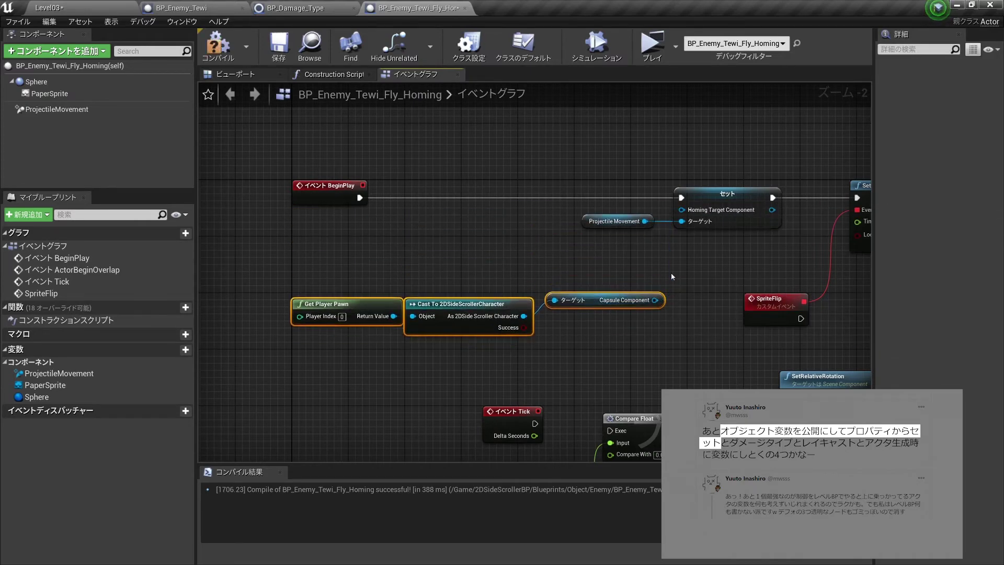
left_click(516, 228)
right_click_drag(516, 228, 513, 202)
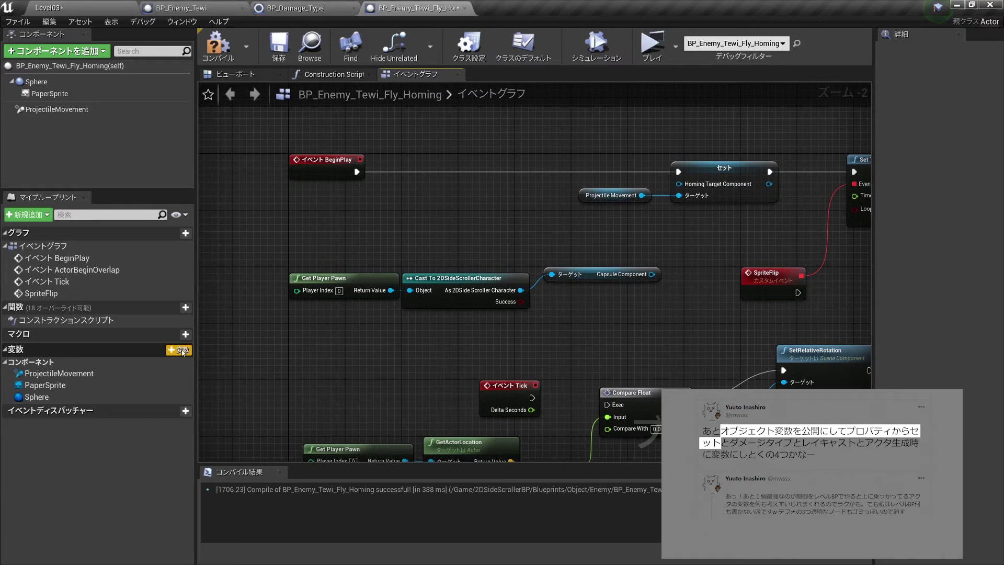
Add a new variable named Tewi_ref and search its type list for 'tewi'.
left_click(182, 351)
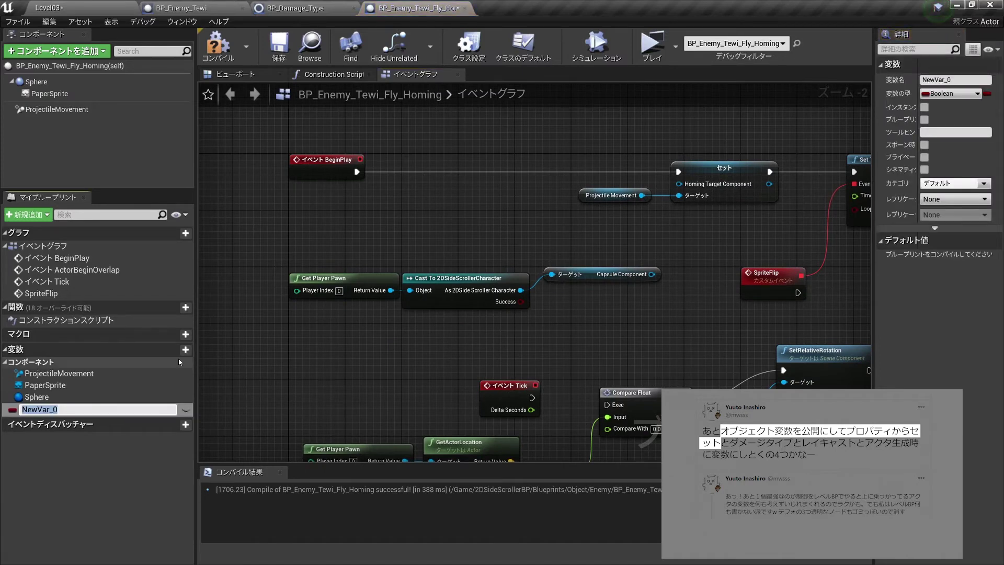
type("T")
type("ewi_ref")
key("Return")
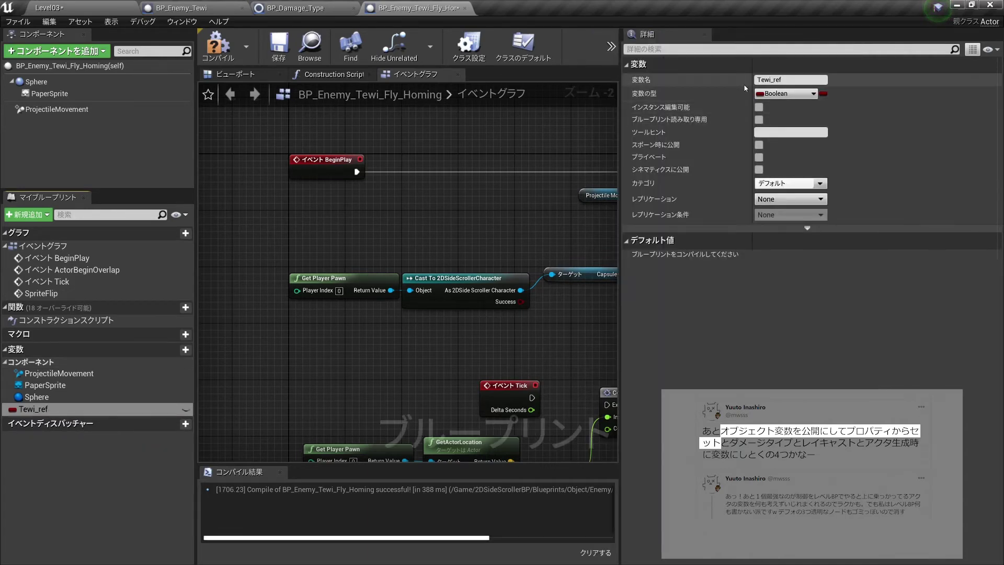
left_click(803, 96)
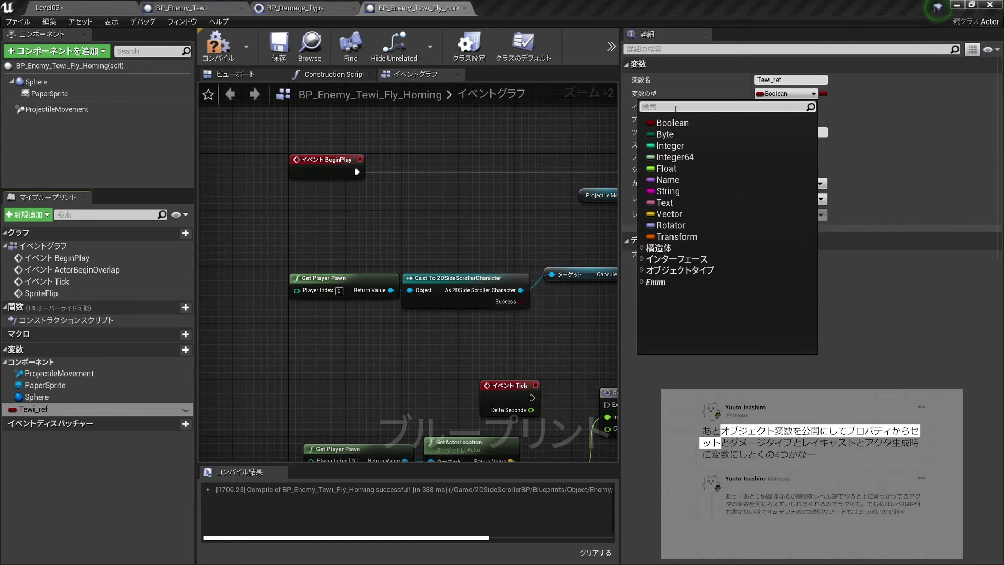
type("tewi")
mouse_move(683, 138)
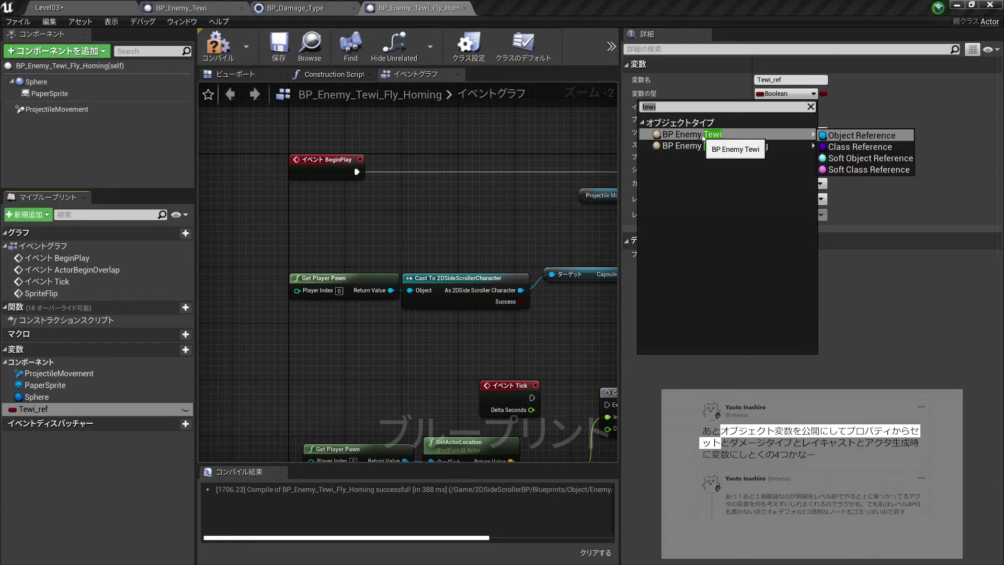
Make Tewi_ref an instance-editable BP Enemy Tewi object reference and compile.
left_click(846, 137)
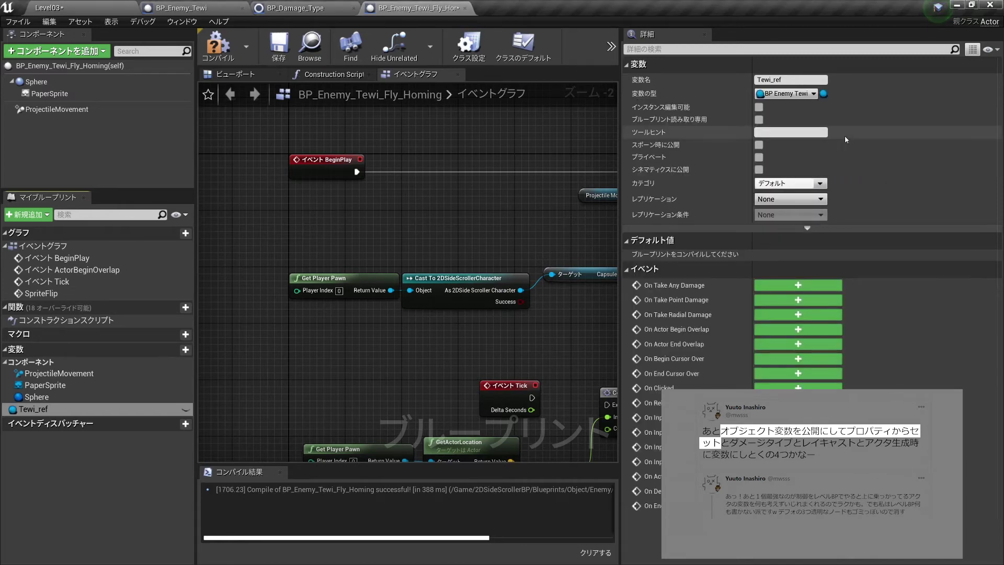
left_click(760, 108)
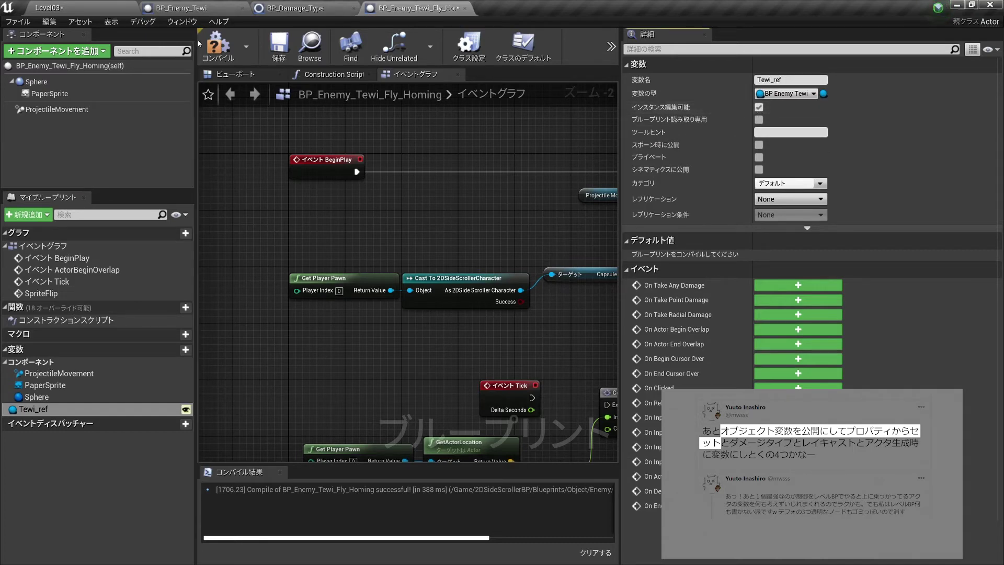
left_click(218, 46)
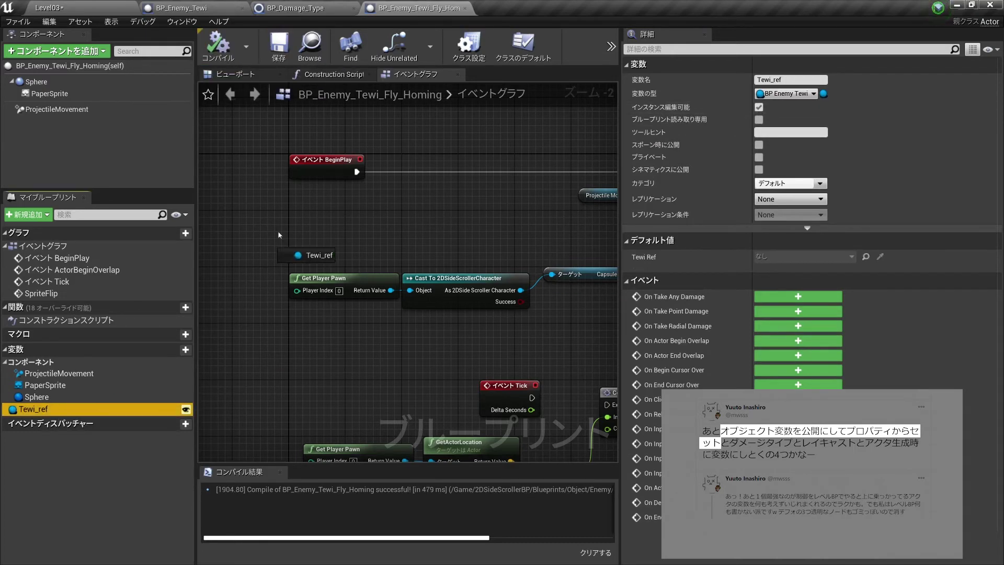
Add a Tewi_ref getter, pull its Capsule into the Set Homing Target Component, and recompile.
left_click_drag(56, 415, 394, 192)
left_click(436, 211)
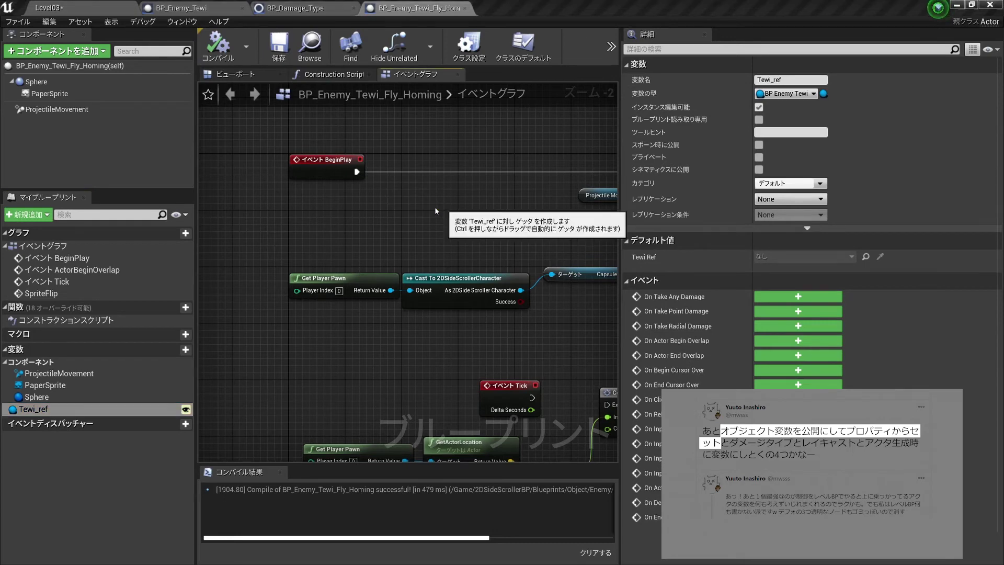
right_click_drag(418, 225, 275, 251)
left_click_drag(299, 225, 376, 224)
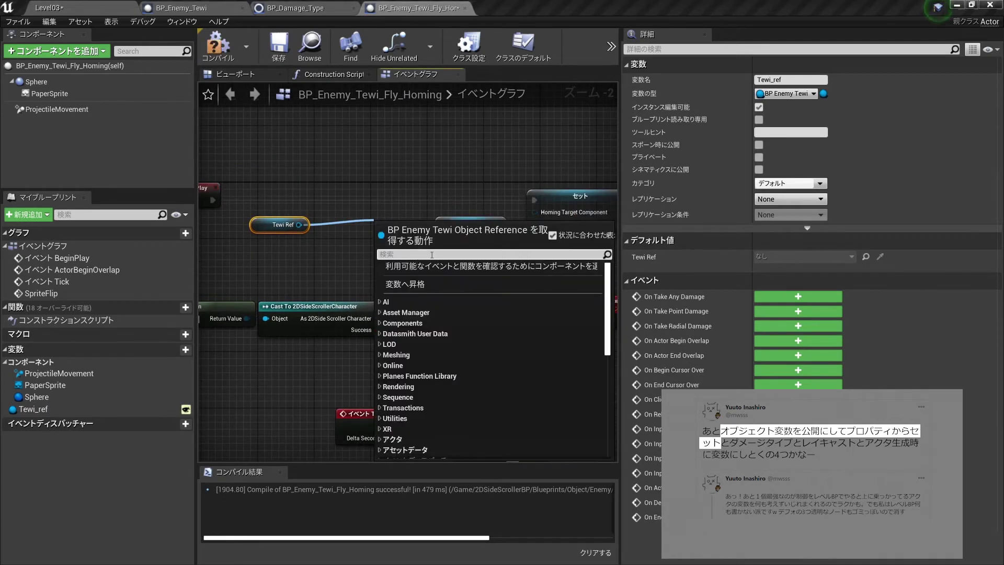
type("capsu")
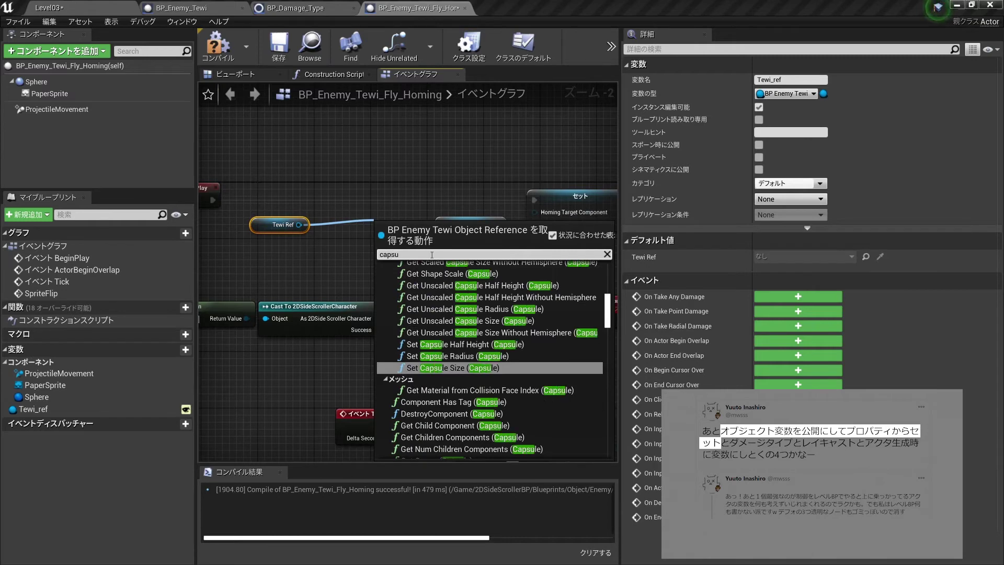
scroll(568, 295, "down", 5)
left_click(408, 444)
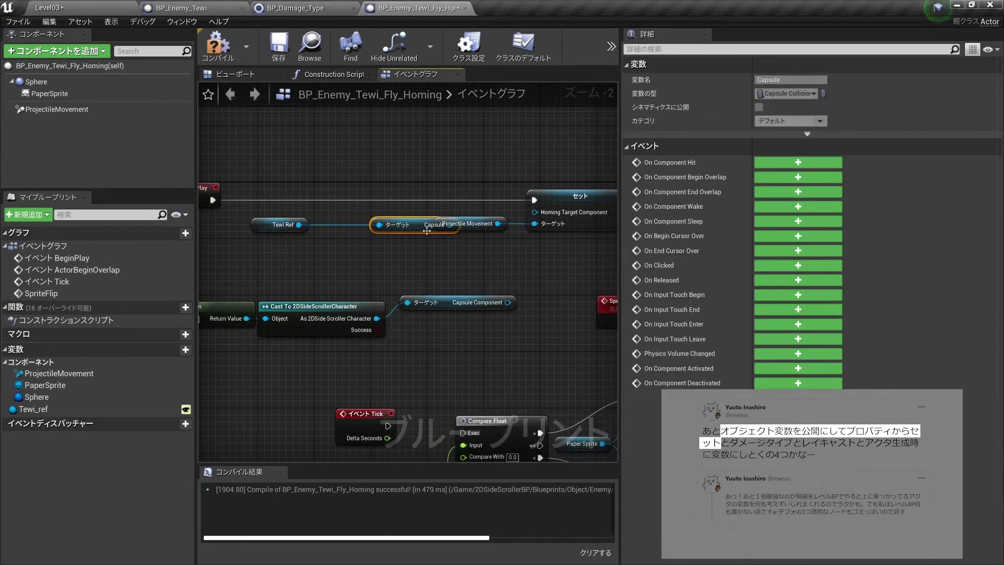
scroll(508, 250, "down", 1)
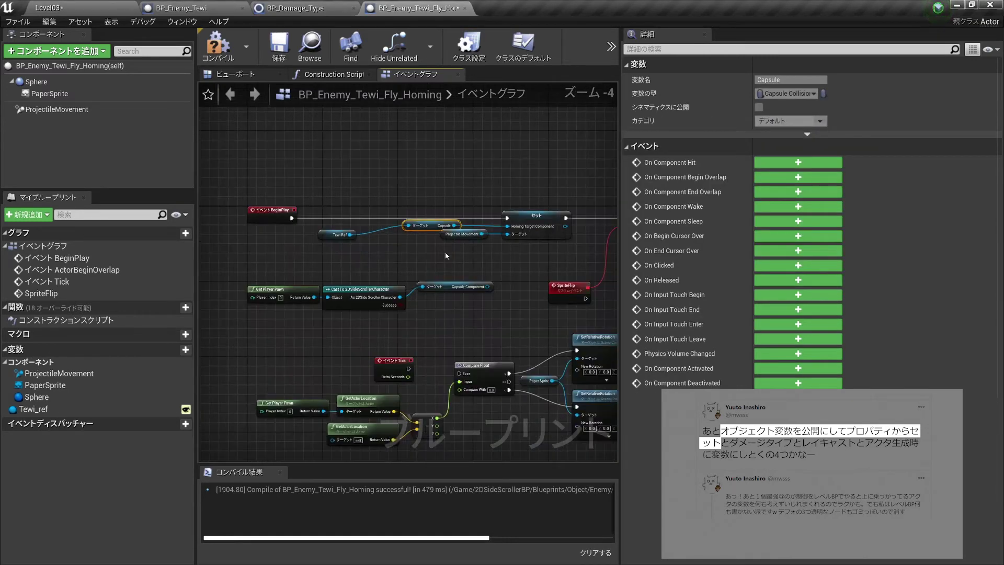
scroll(415, 251, "up", 1)
key("F7")
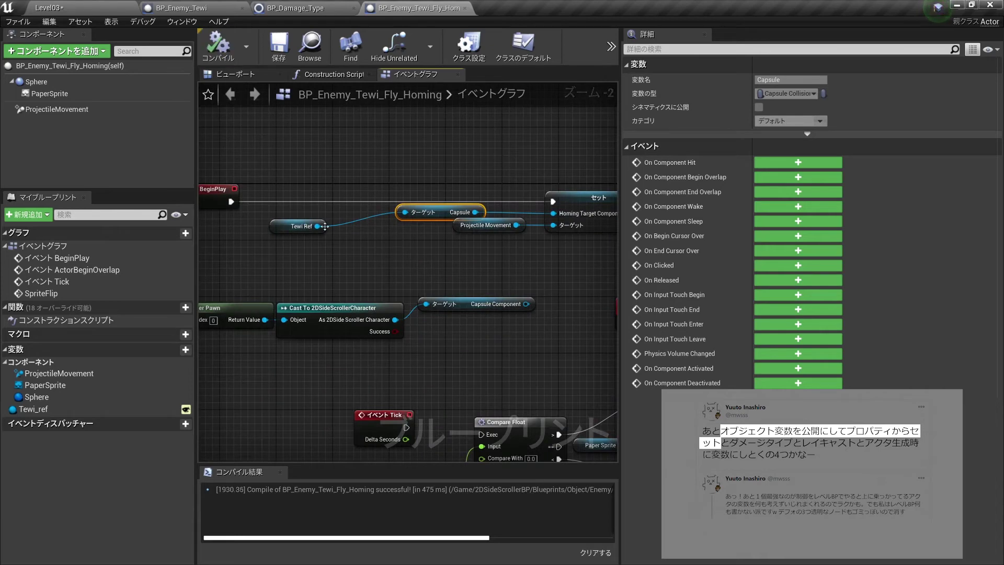
scroll(375, 235, "down", 3)
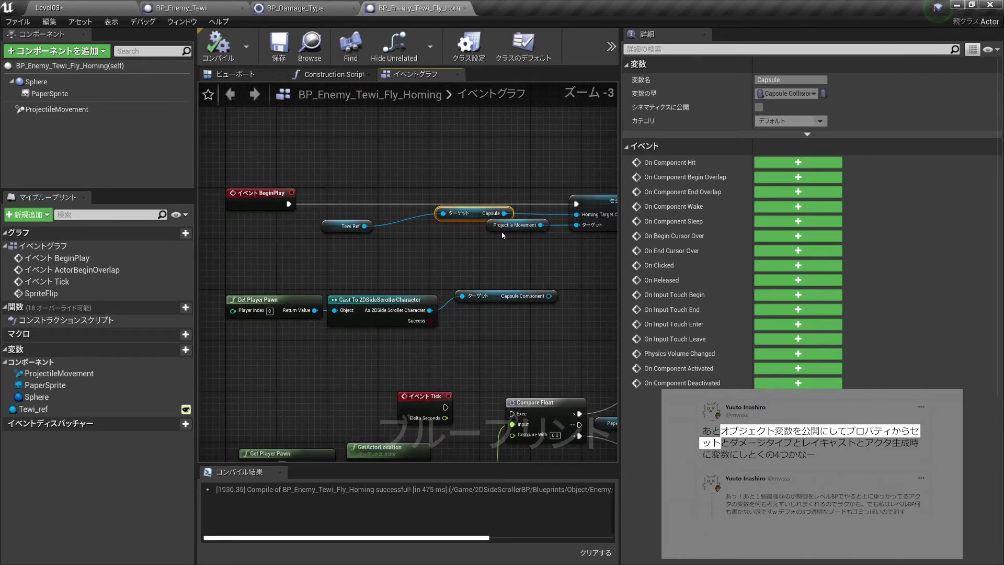
In Level03, set the flying homing enemy's Tewi Ref to BP_Enemy_Tewi with the eyedropper.
left_click(106, 11)
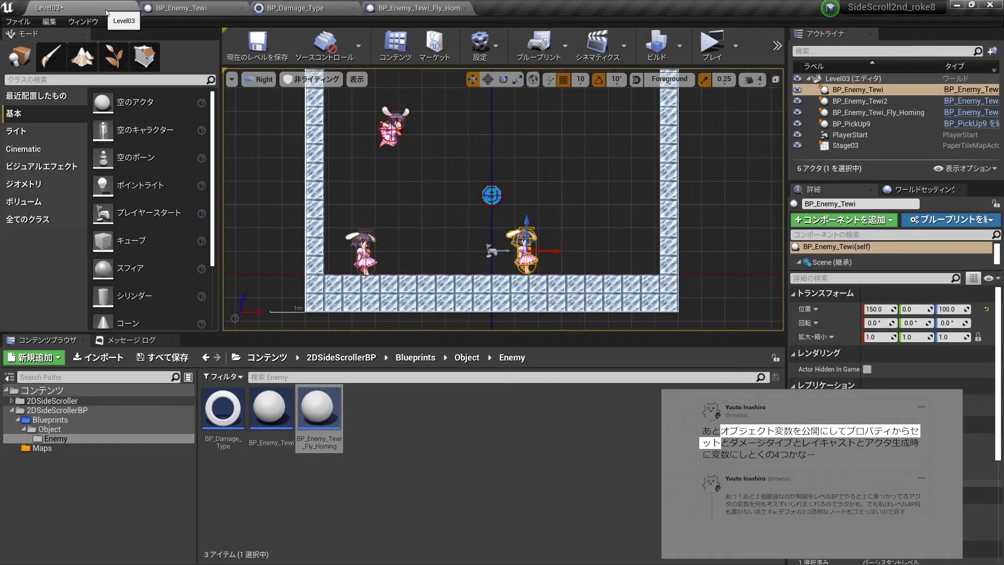
left_click(392, 127)
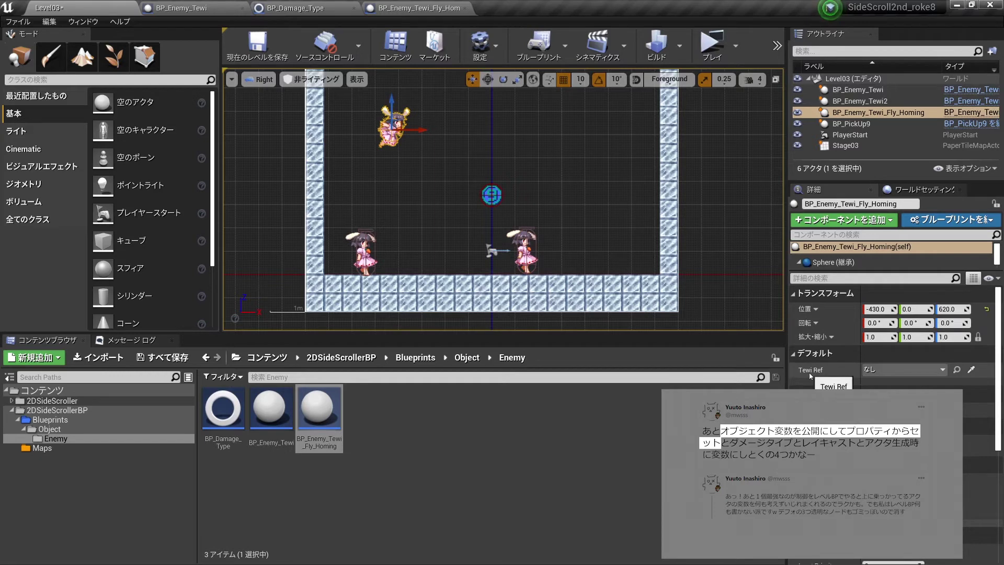
left_click_drag(788, 366, 635, 367)
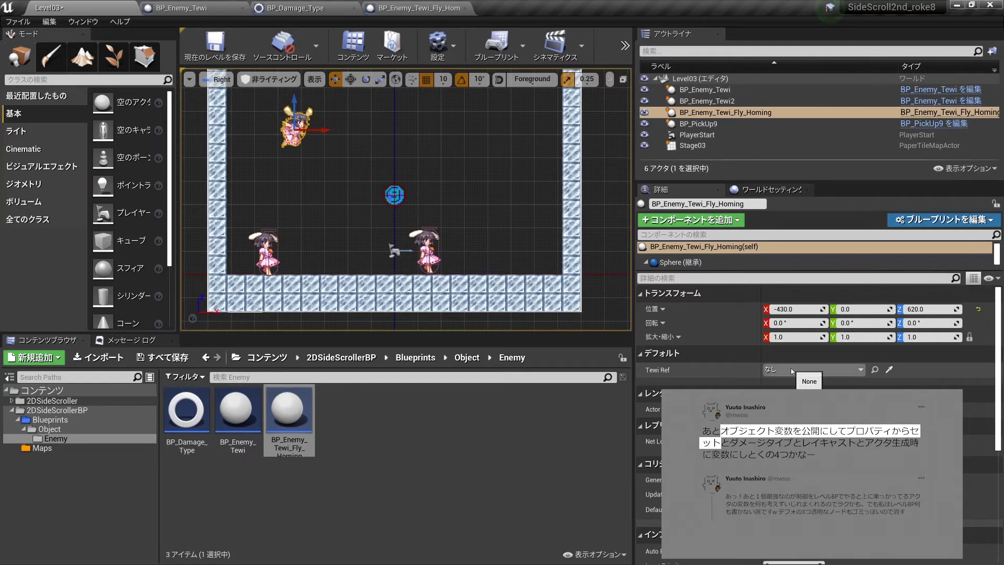
left_click(849, 369)
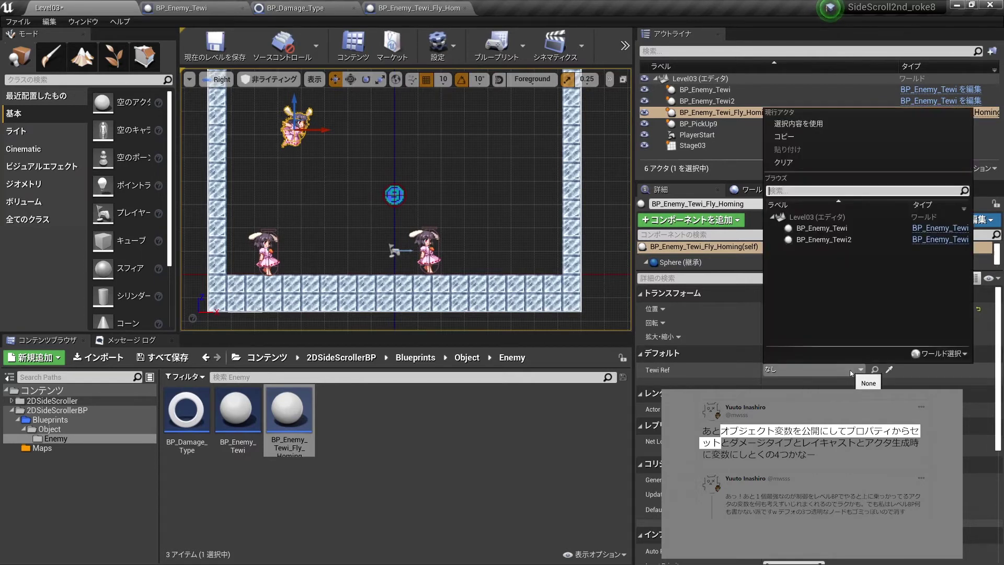
left_click(850, 370)
left_click(889, 370)
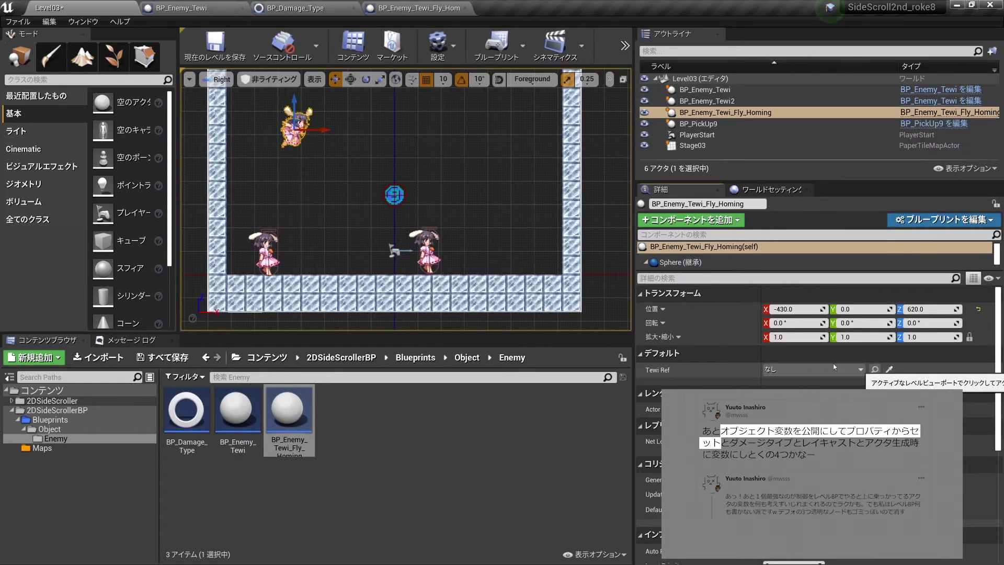
left_click(428, 239)
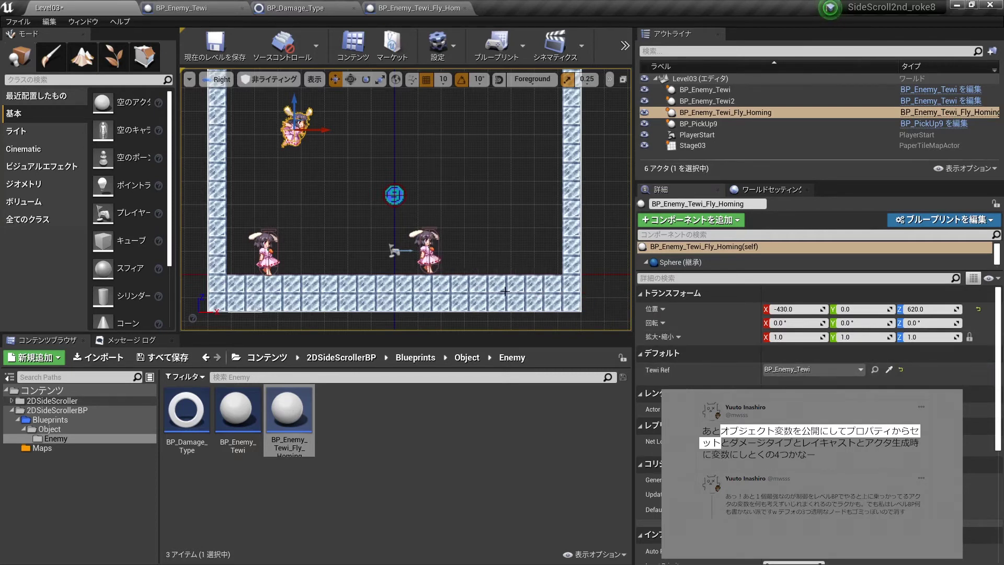
left_click(420, 249)
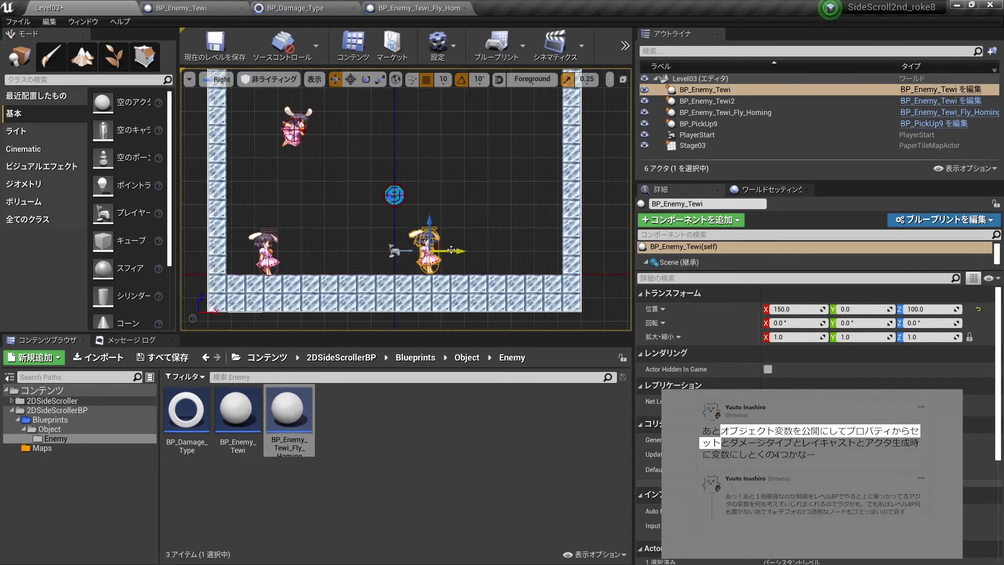
left_click(298, 124)
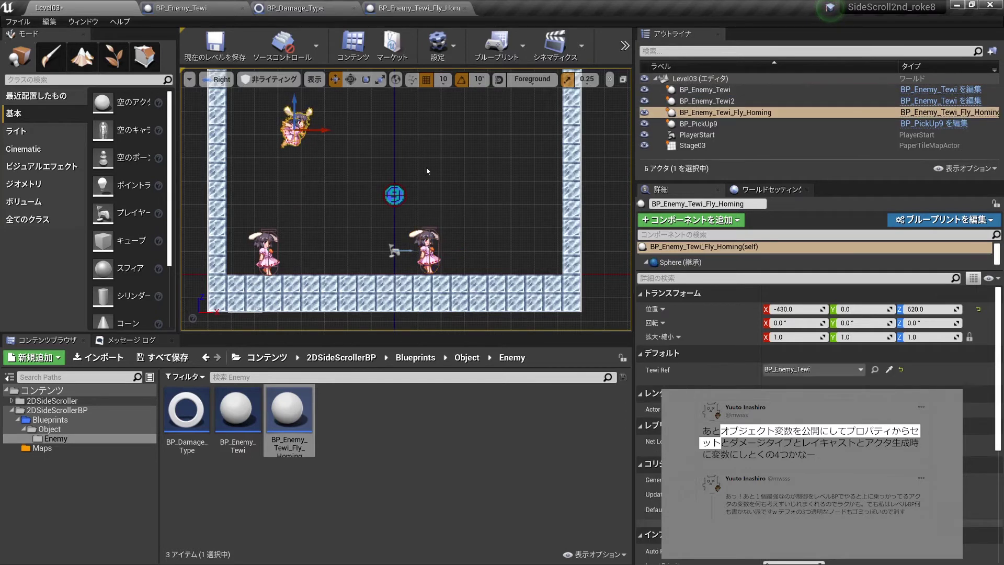
Save the current level and launch a standalone play test.
left_click(215, 47)
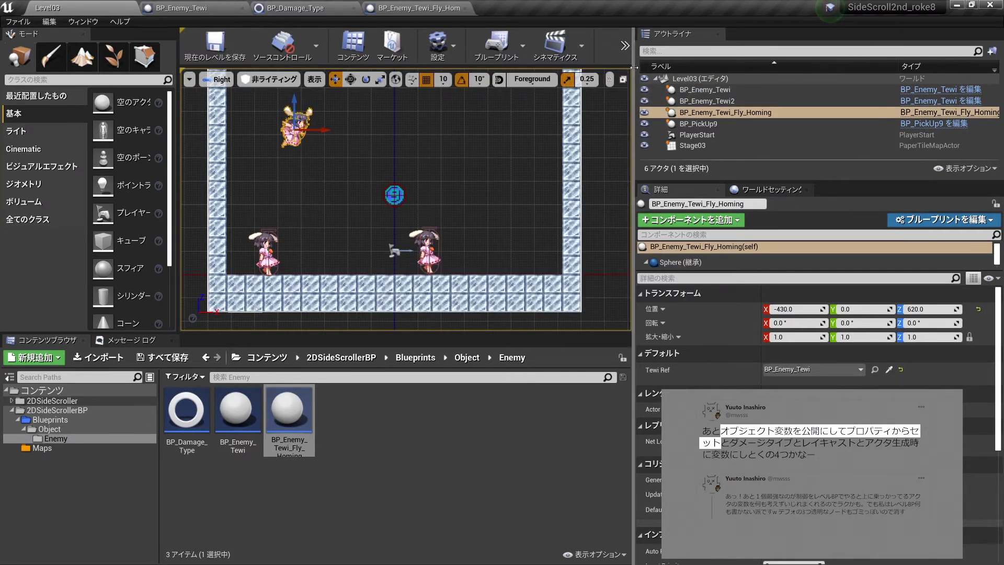
left_click_drag(635, 173, 753, 173)
left_click(705, 45)
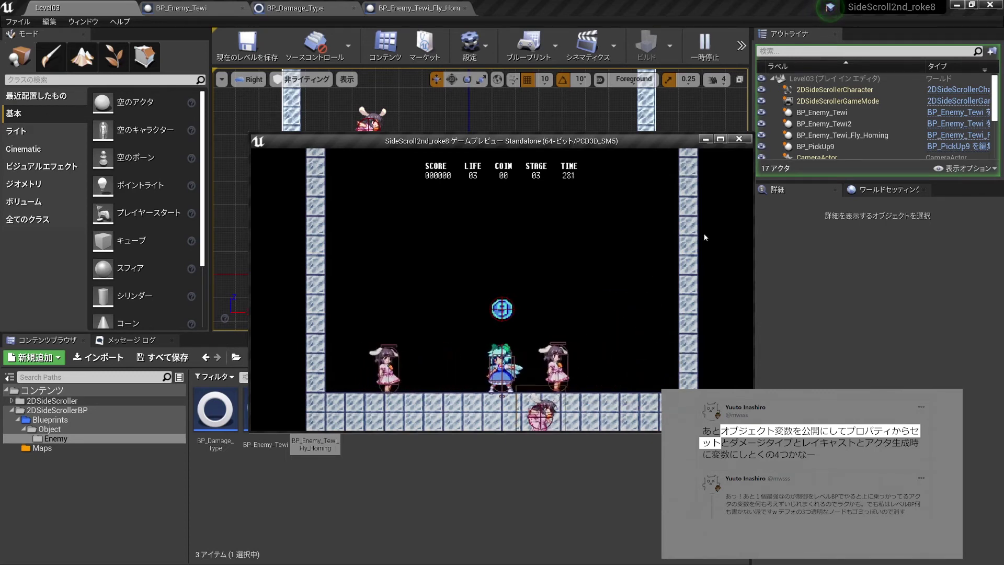
Close the game preview and reselect BP_Enemy_Tewi_Fly_Homing, widening the details column.
left_click(744, 140)
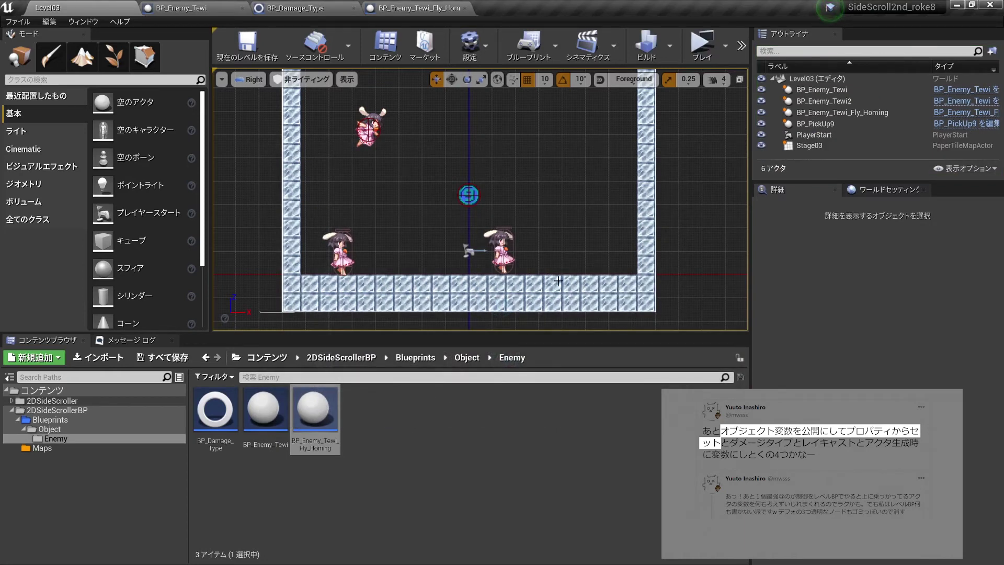
left_click(842, 112)
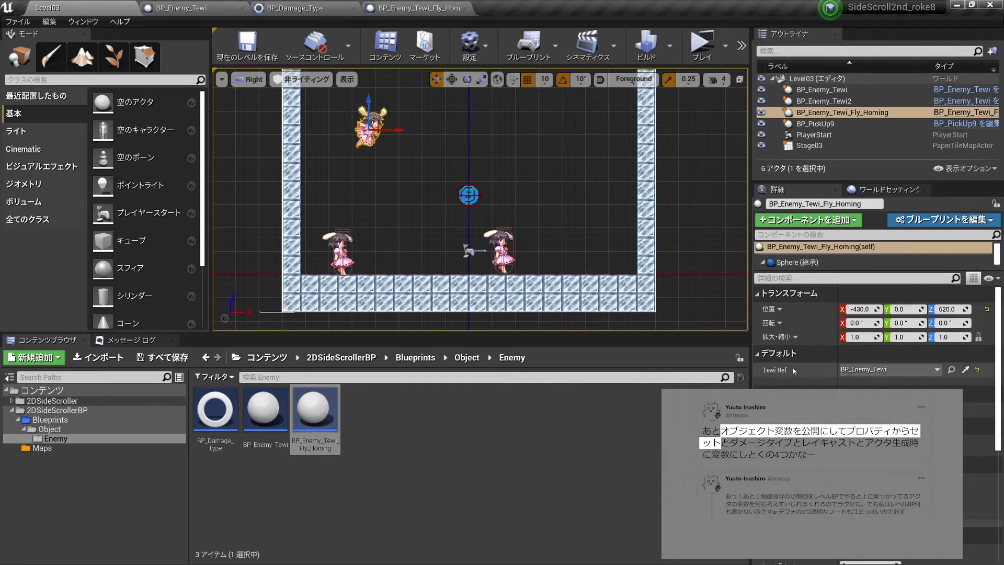
left_click_drag(750, 345, 608, 345)
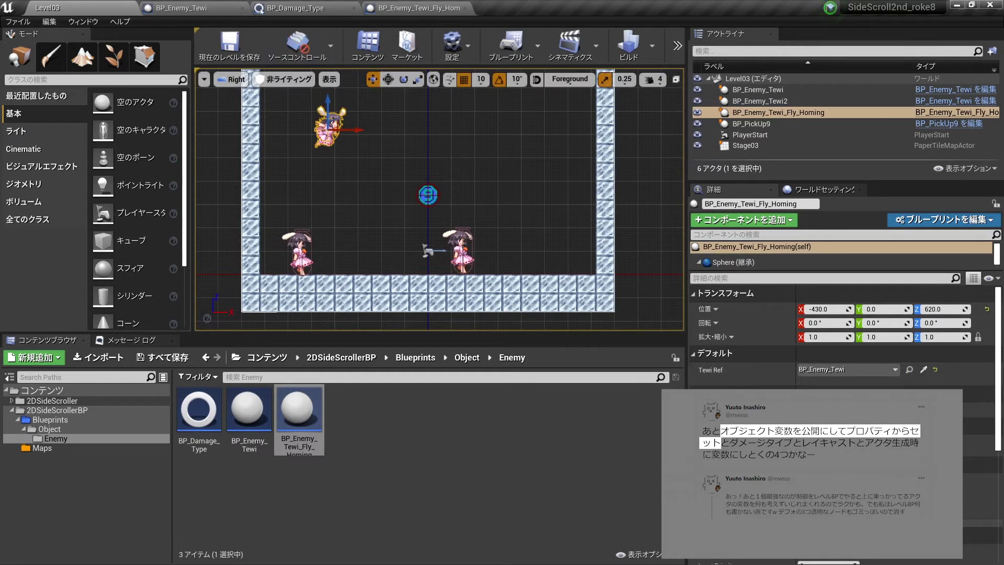
In the homing enemy's graph, add a Cast To BP_Enemy_Tewi node wired after BeginPlay.
left_click(204, 9)
left_click(419, 9)
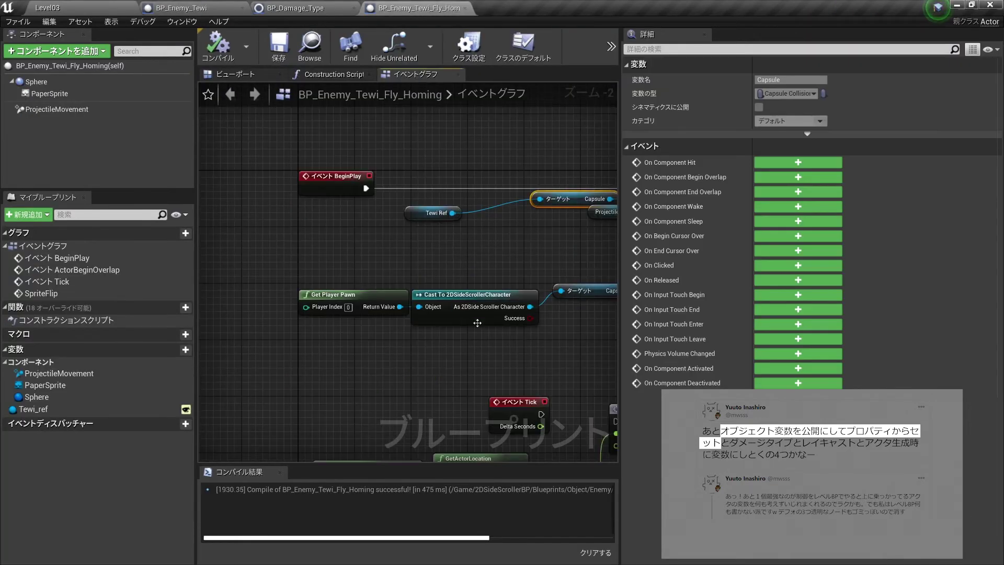
scroll(452, 249, "up", 2)
left_click_drag(388, 260, 531, 175)
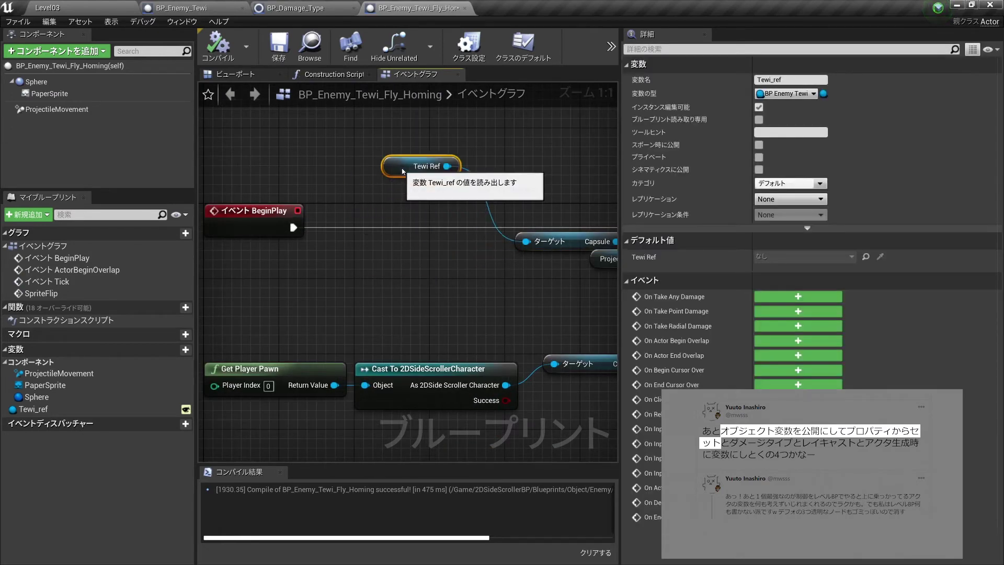
right_click_drag(514, 198, 401, 201)
right_click_drag(400, 243, 521, 282)
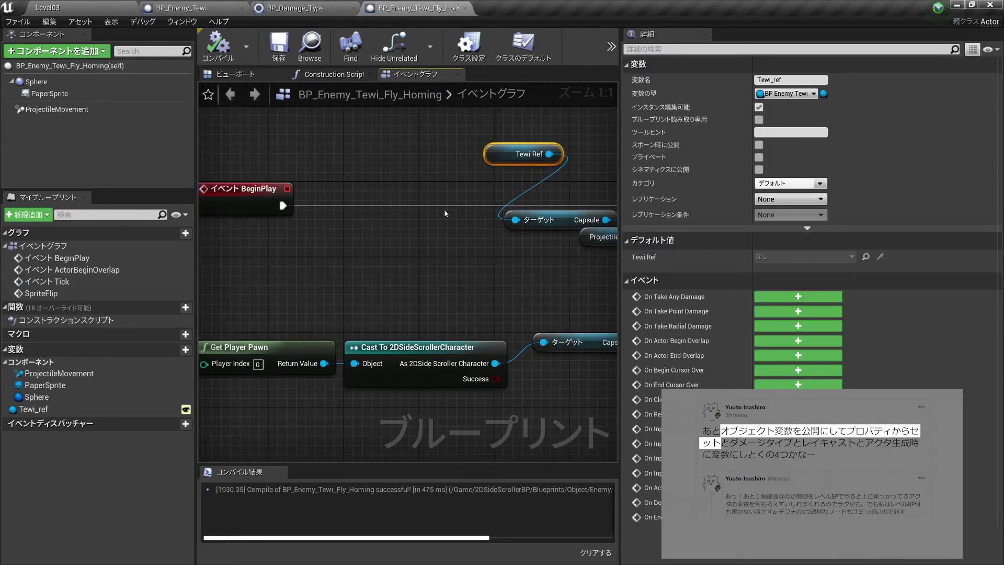
right_click(396, 285)
type("tewi")
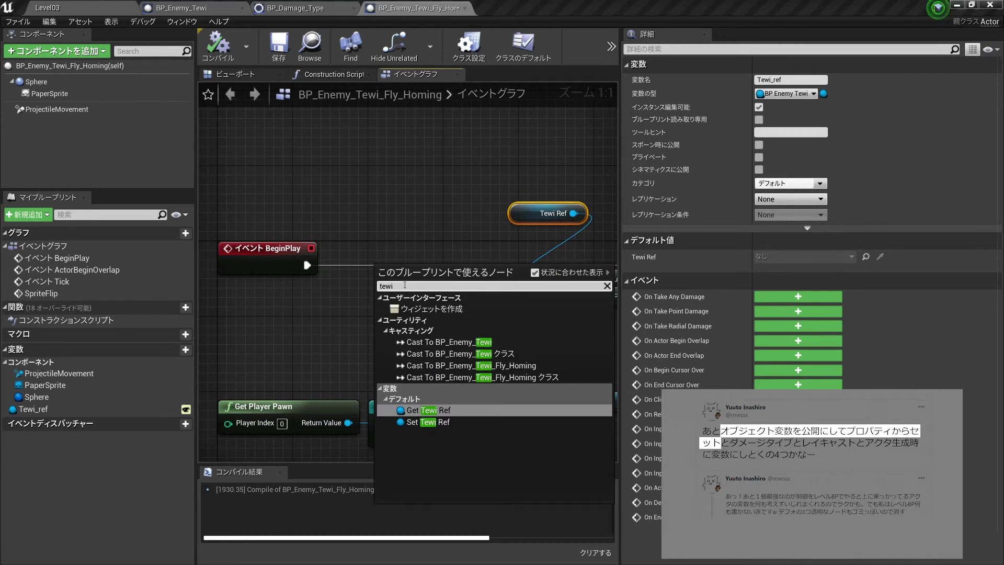
left_click(454, 343)
mouse_move(402, 267)
right_mouse_down()
mouse_move(365, 276)
mouse_move(385, 291)
mouse_move(239, 304)
right_mouse_up()
Promote the cast's As BP Enemy Tewi output to new variable NewVar_0.
scroll(361, 307, "down", 1)
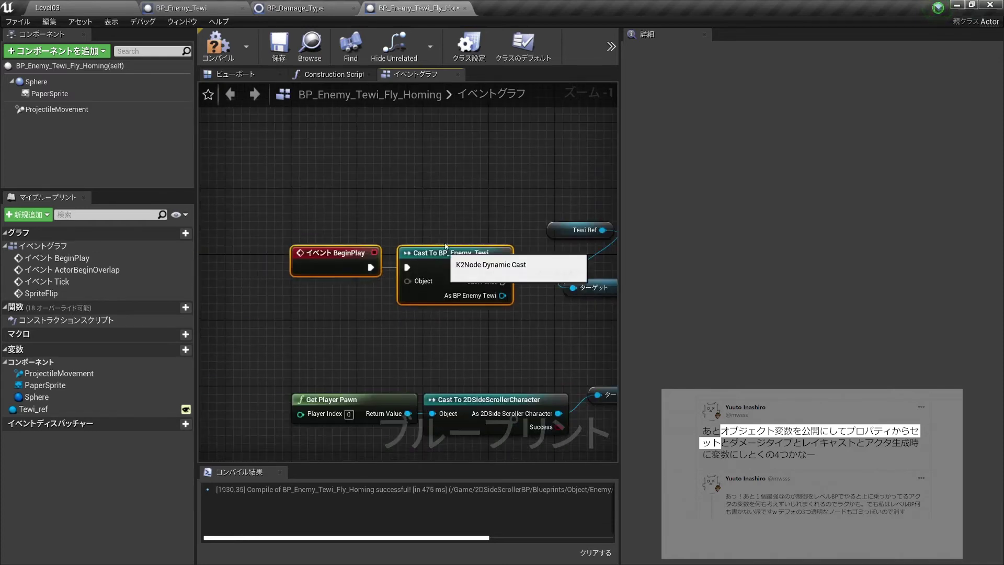
right_click_drag(457, 319, 388, 251)
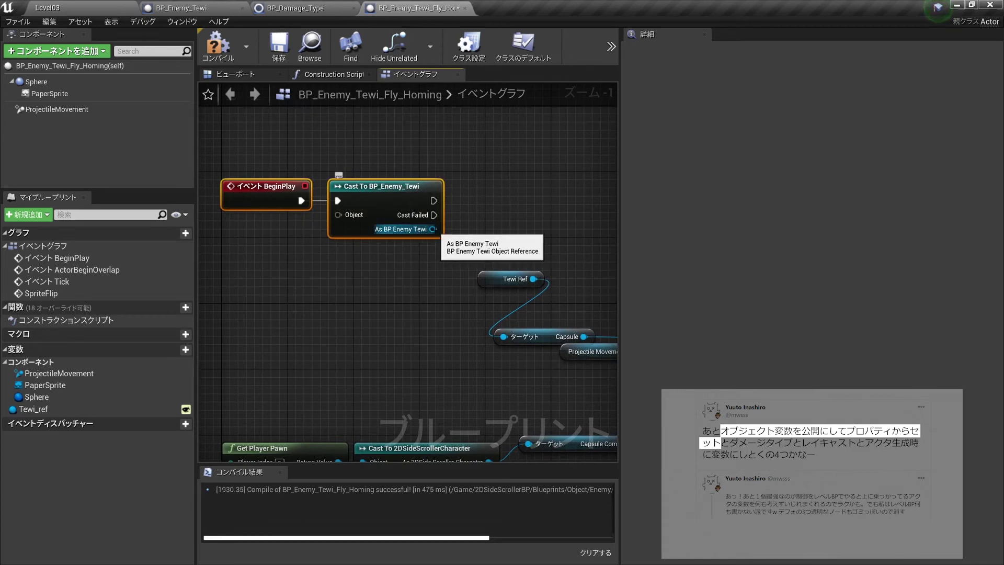
right_click(433, 229)
left_click(460, 257)
left_click_drag(559, 212, 475, 220)
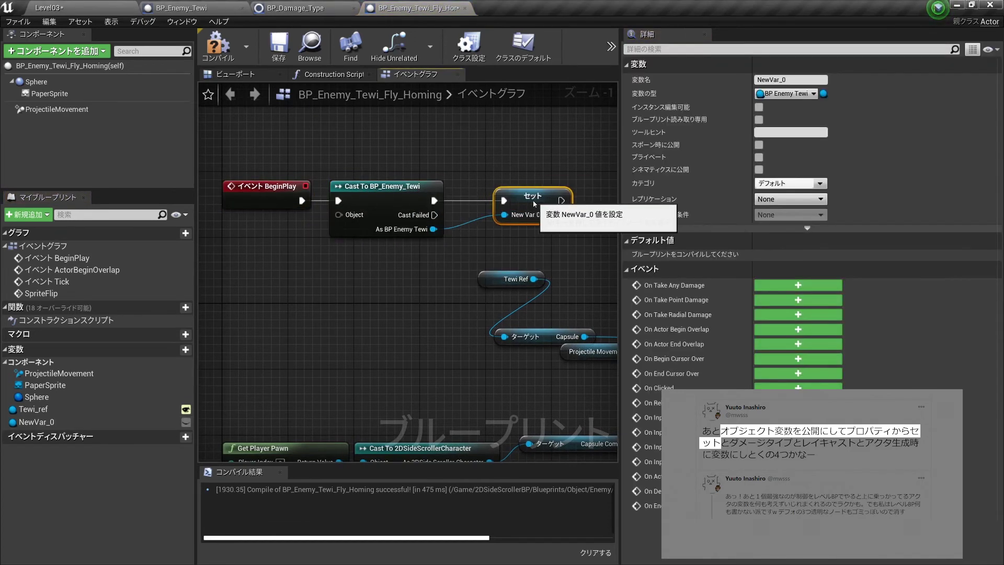
mouse_move(441, 217)
right_mouse_down()
mouse_move(326, 173)
mouse_move(390, 211)
right_mouse_up()
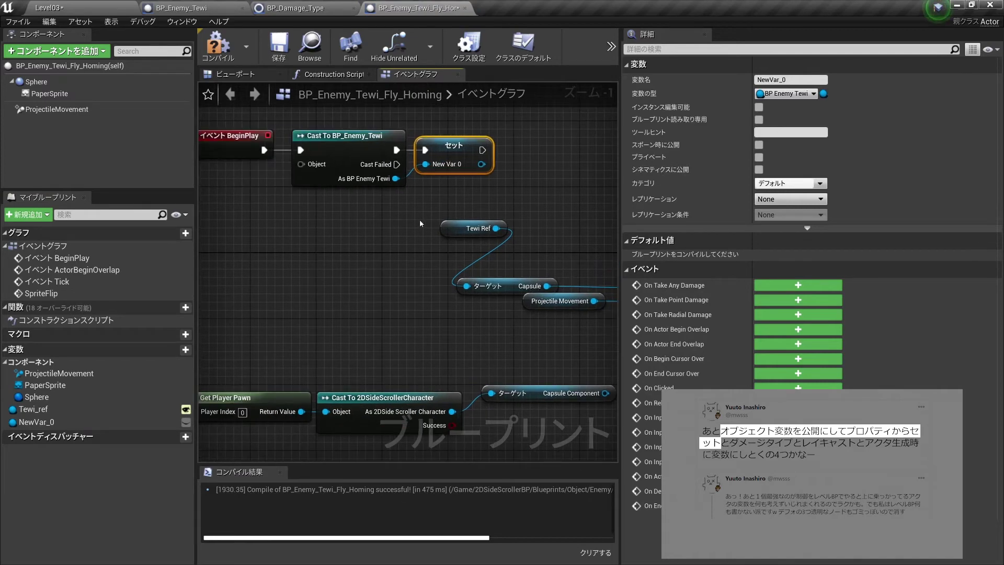
Move the Tewi Ref node just under the Cast To BP_Enemy_Tewi node.
scroll(420, 223, "down", 2)
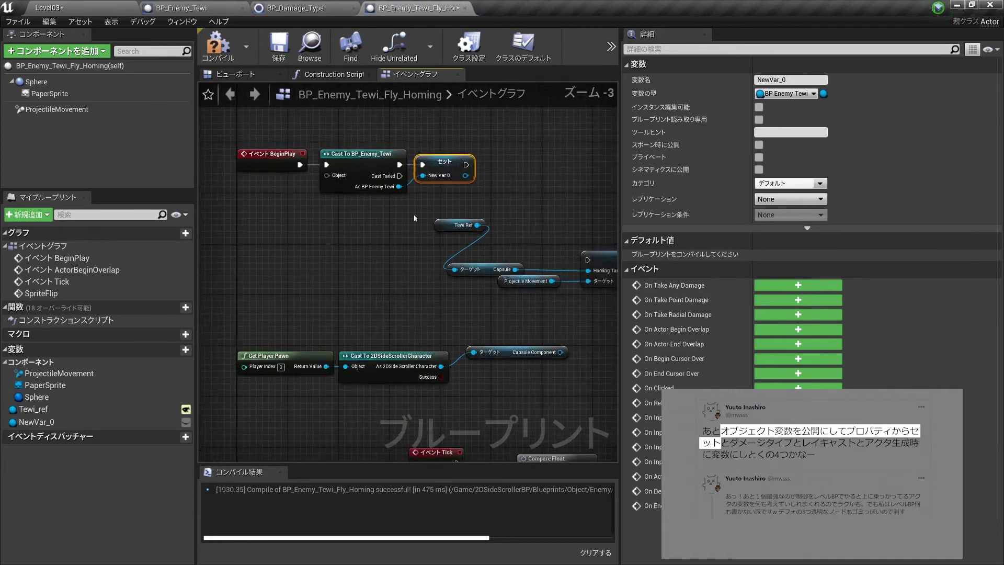
scroll(366, 173, "up", 4)
left_click(397, 157)
left_click(500, 161)
scroll(500, 161, "down", 1)
left_click_drag(504, 248, 429, 217)
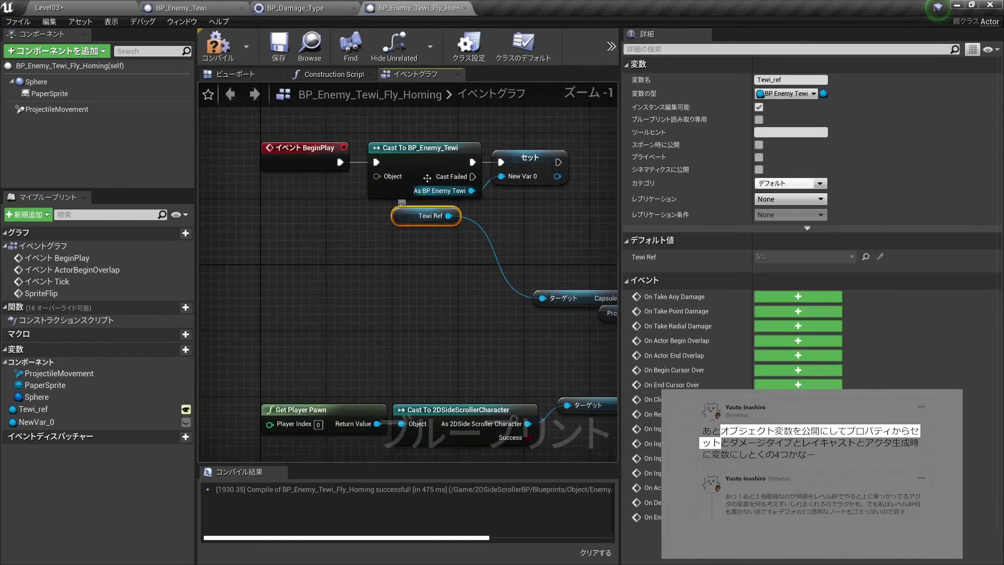
mouse_move(403, 124)
left_mouse_down()
mouse_move(442, 246)
mouse_move(459, 263)
left_mouse_up()
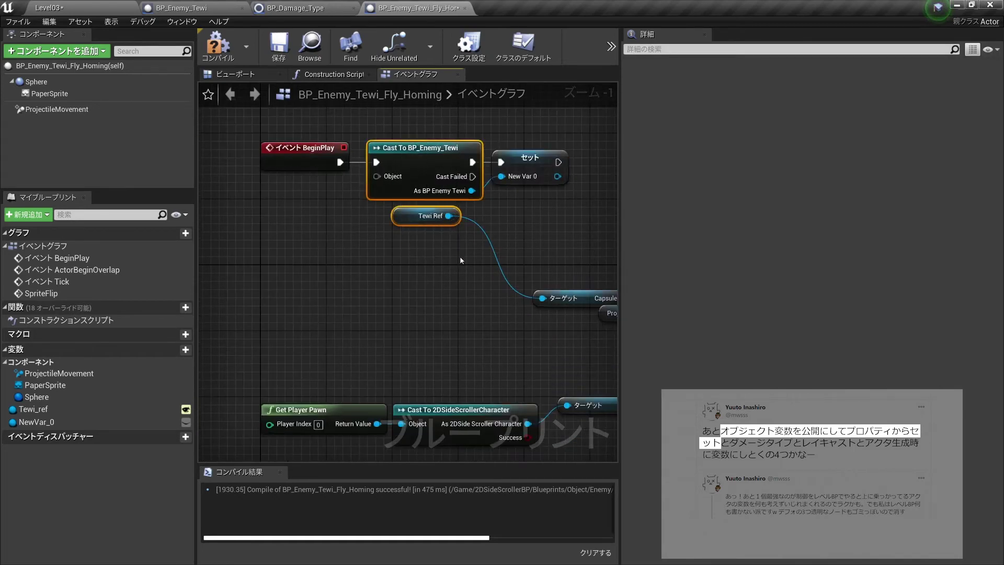
right_click_drag(492, 296, 379, 240)
Select the Tewi Ref node to review its variable settings.
scroll(379, 240, "down", 2)
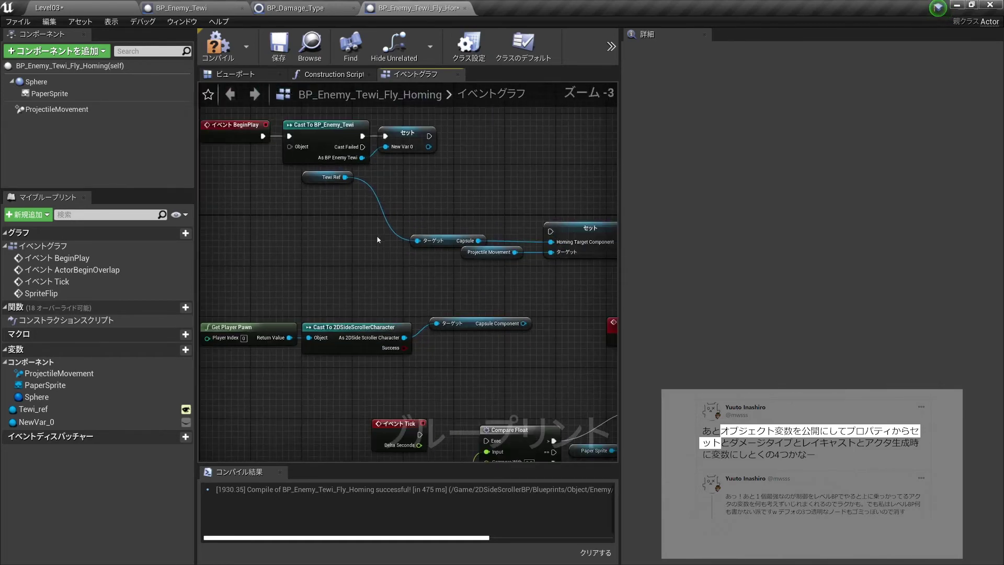
scroll(322, 174, "up", 2)
right_click_drag(322, 174, 339, 215)
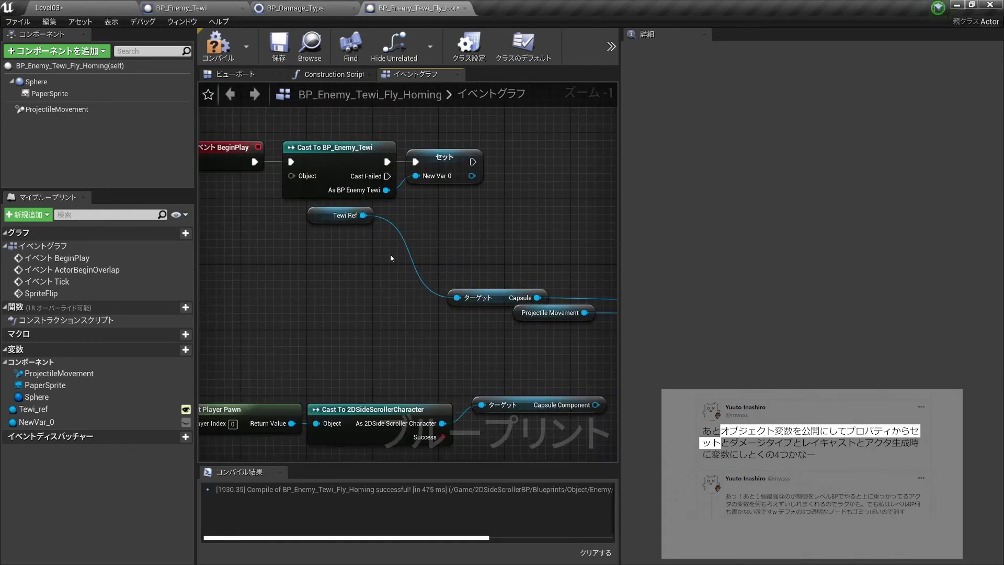
right_click_drag(353, 224, 423, 274)
right_click_drag(429, 313, 404, 271)
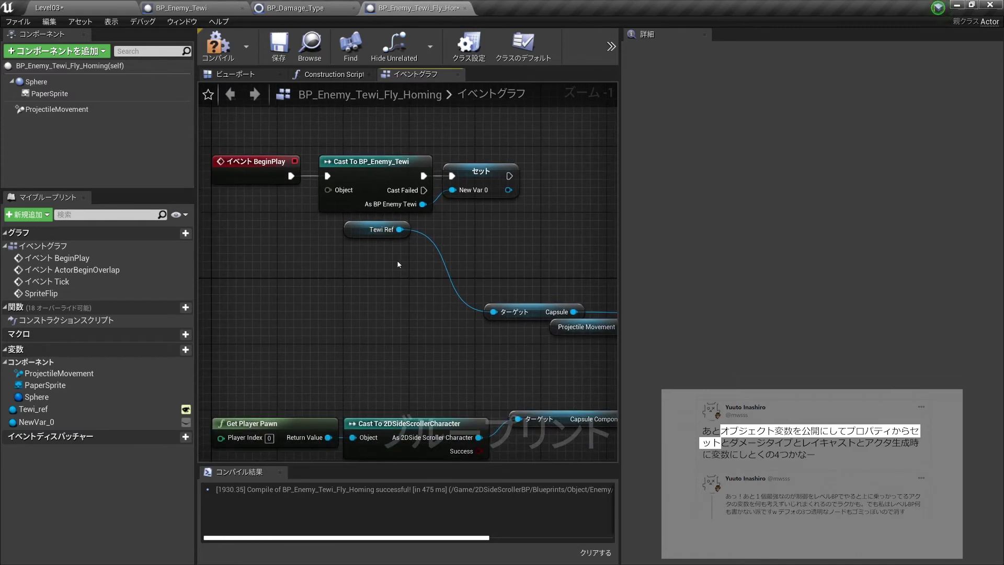
left_click(359, 234)
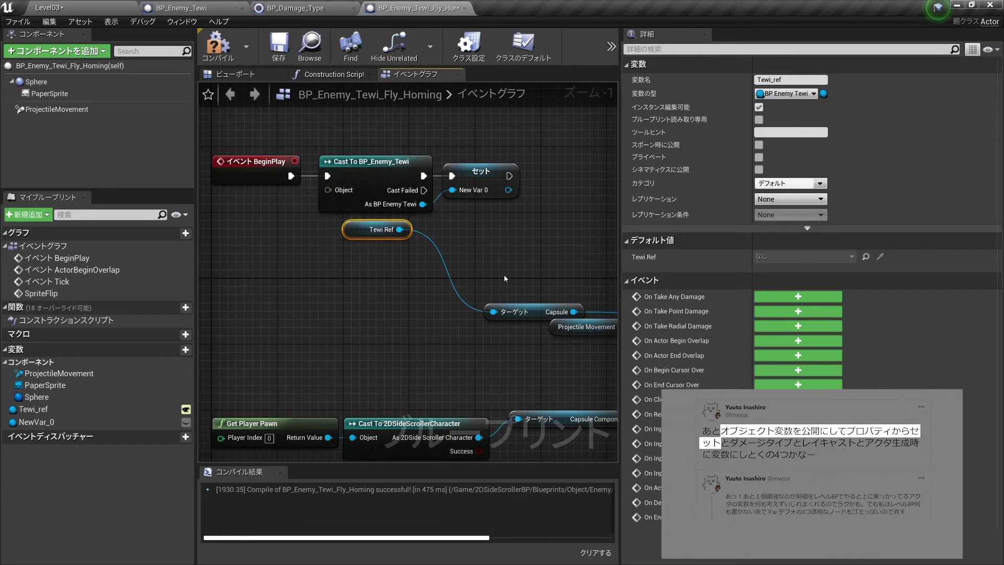
mouse_move(506, 279)
right_mouse_down()
mouse_move(412, 262)
mouse_move(445, 243)
mouse_move(410, 239)
right_mouse_up()
scroll(414, 263, "down", 2)
scroll(413, 262, "up", 2)
scroll(410, 240, "down", 1)
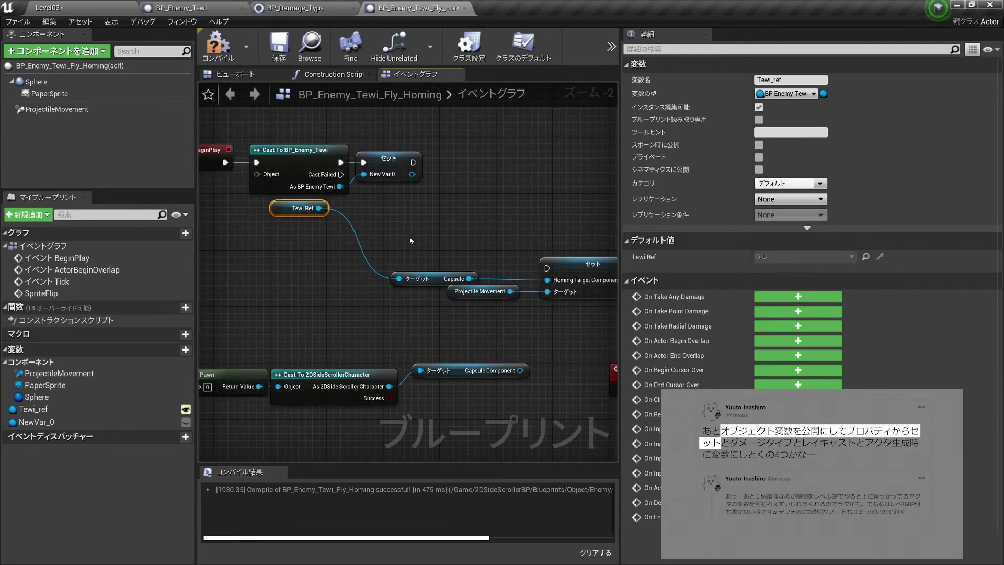
Try wiring into the cast's Object input, then return to the Level03 editor.
left_click(69, 4)
left_click(188, 8)
left_click(414, 8)
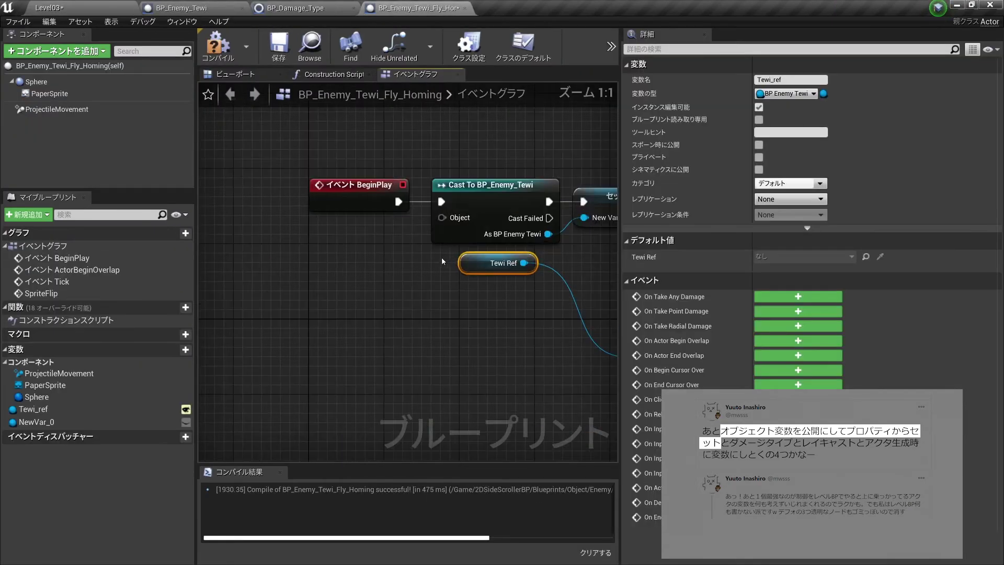
left_click_drag(436, 217, 366, 255)
left_click(324, 136)
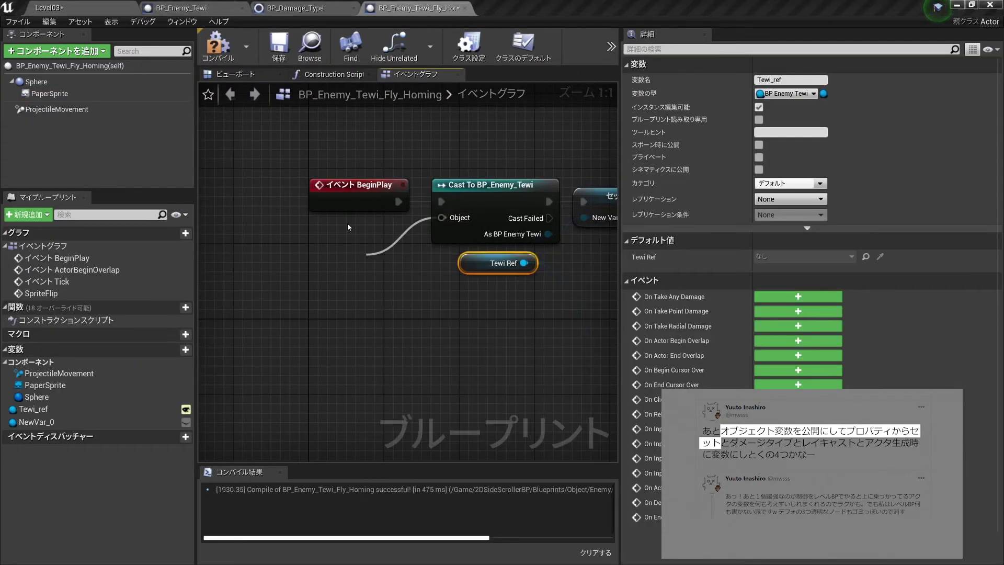
left_click(80, 4)
Select the BP_Enemy_Tewi actors and the homing enemy to check their Tewi Ref values.
left_click(462, 249)
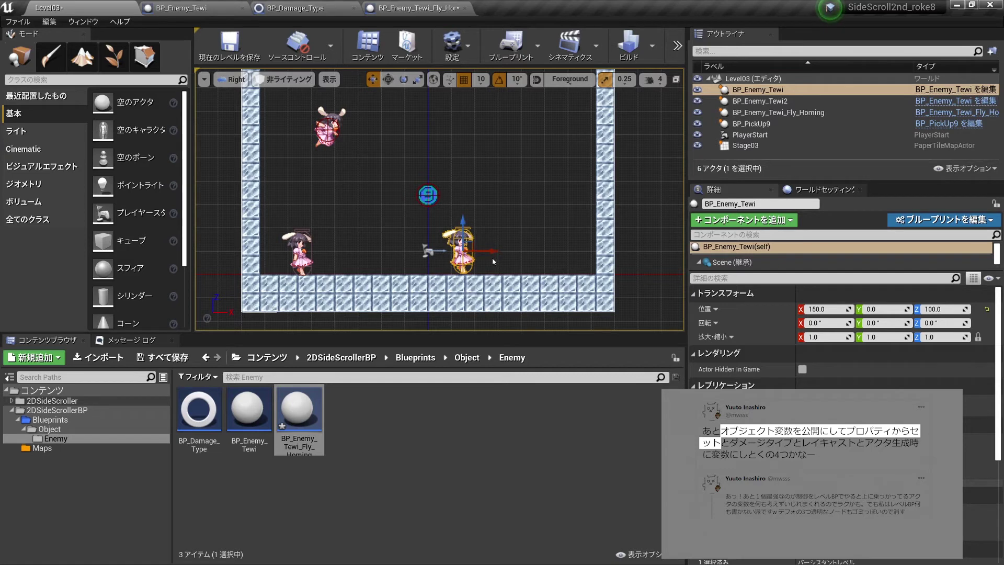
left_click(322, 134)
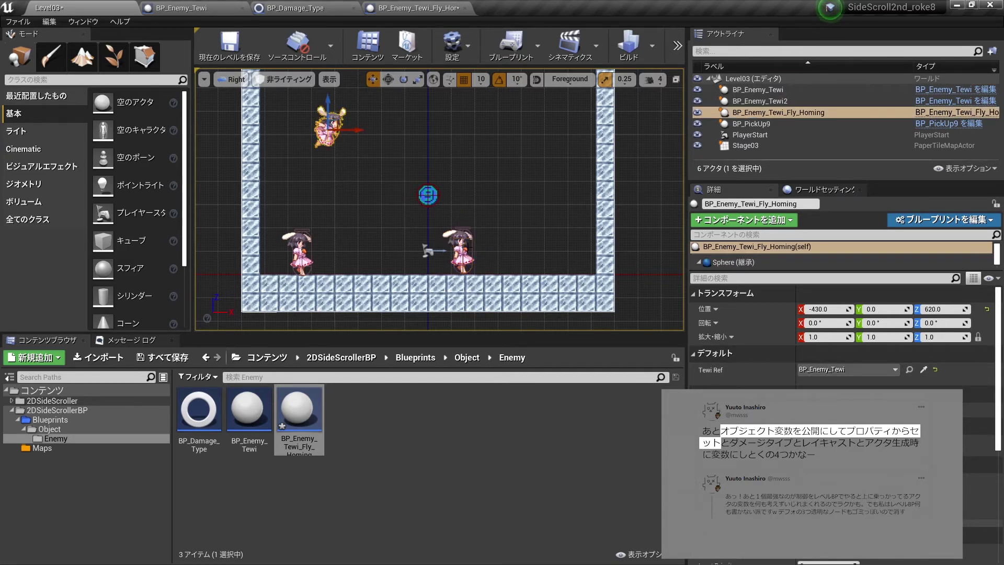
left_click(464, 245)
left_click(474, 246, "ctrl")
left_click(458, 251)
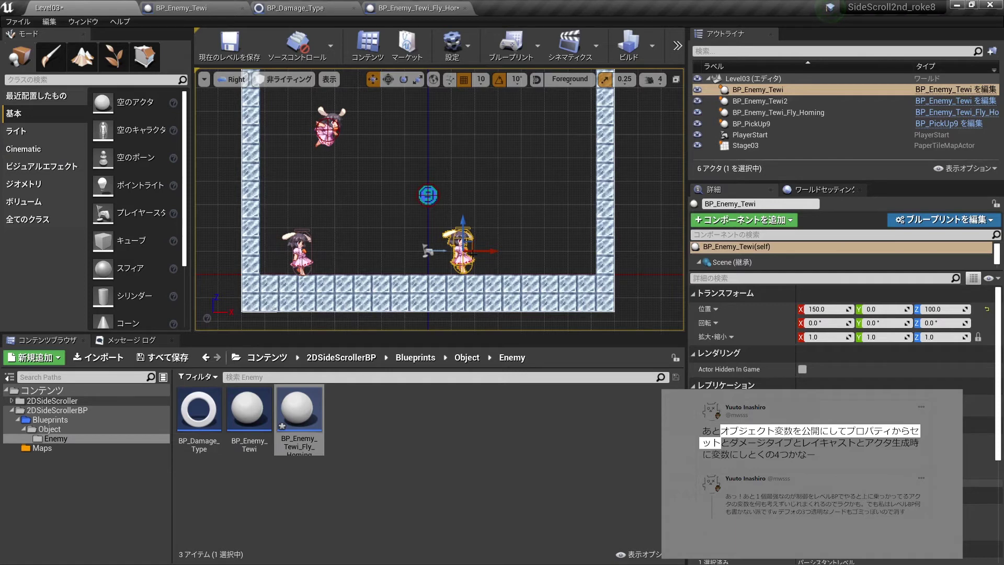
Clear the selection and play Level03 in a preview window with Alt+P.
left_click(308, 208)
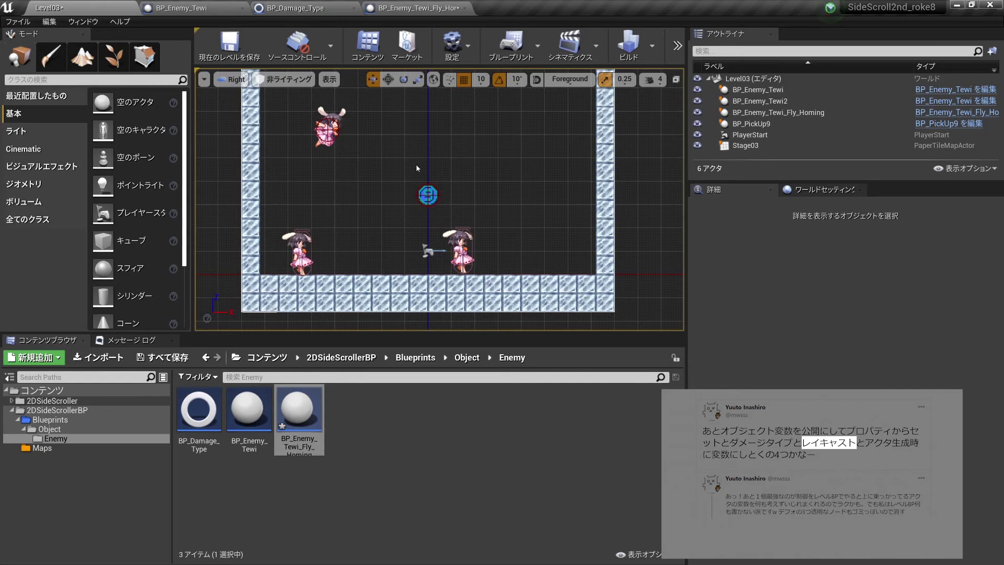
key("alt+p")
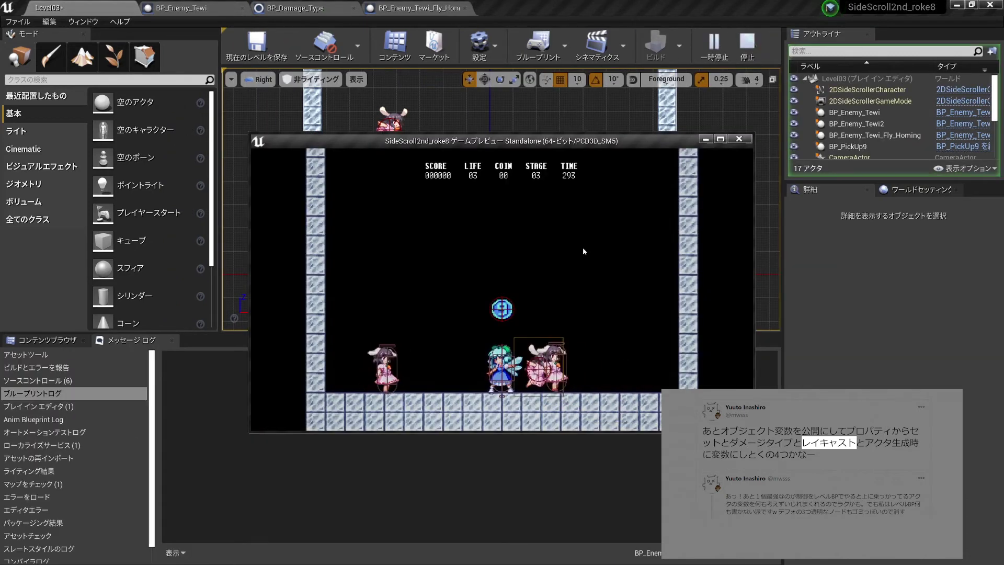
left_click(583, 247)
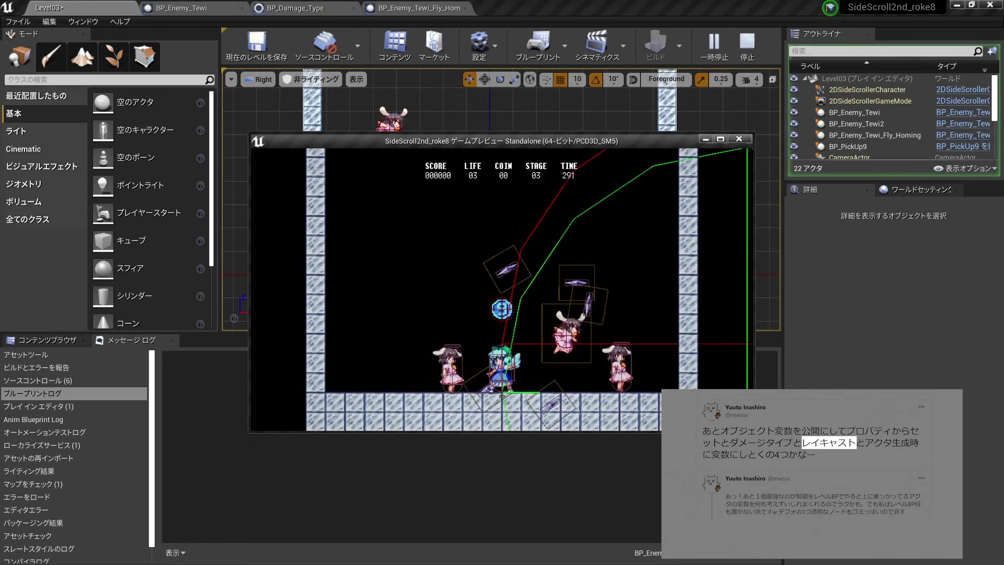
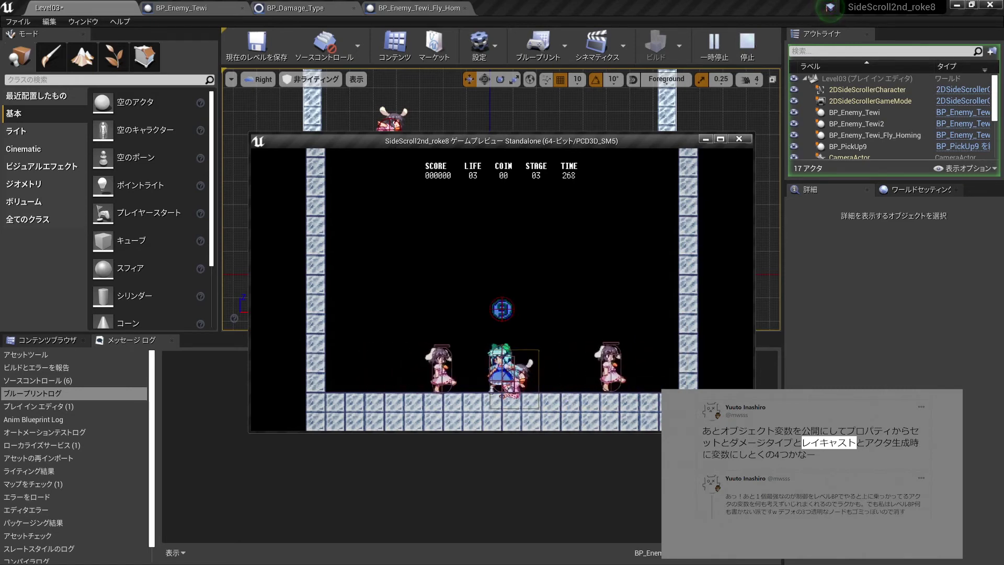
Stop the game preview and open 2DSideScrollerCharacter from the Blueprints content folder.
key("Escape")
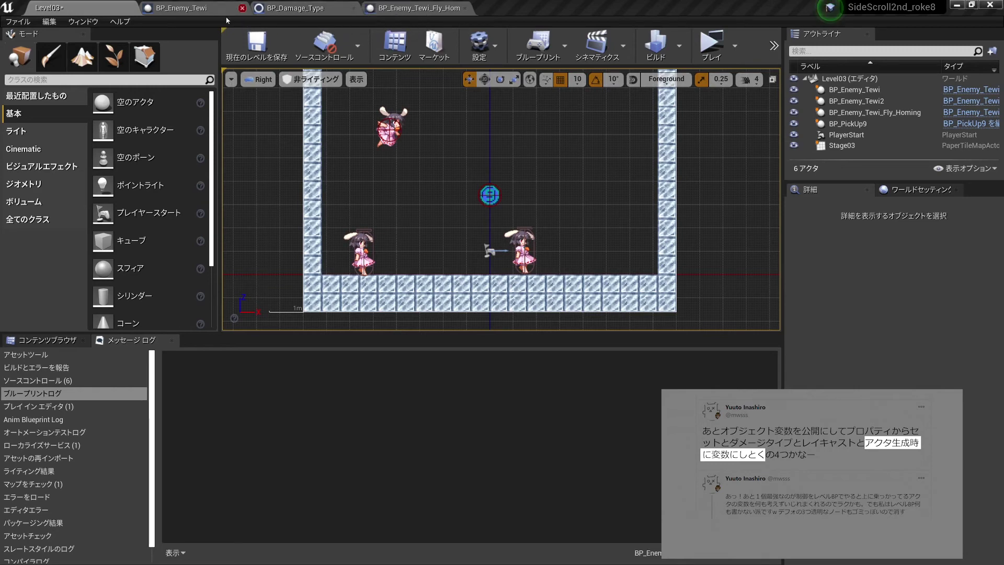
left_click(47, 340)
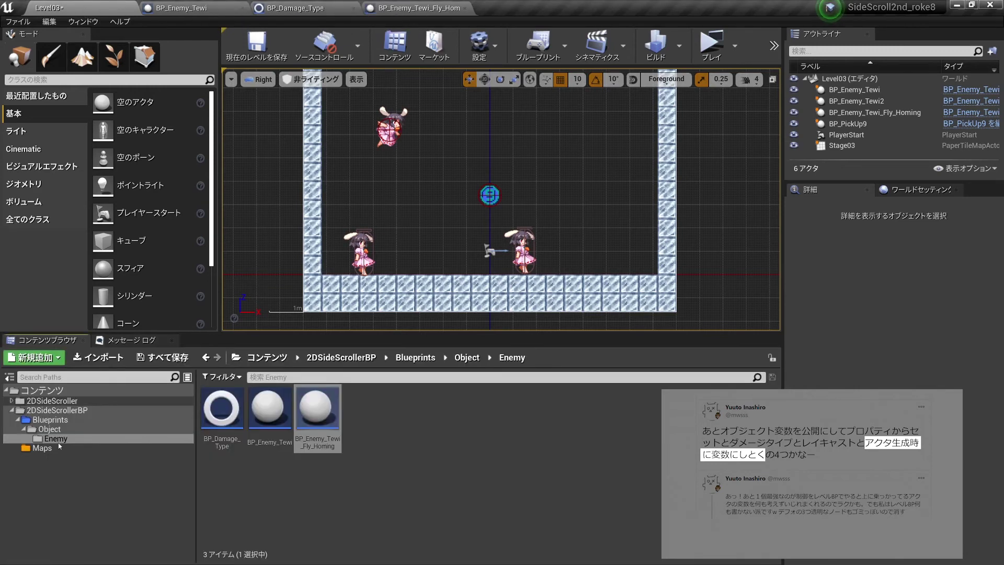
left_click(50, 419)
double_click(284, 428)
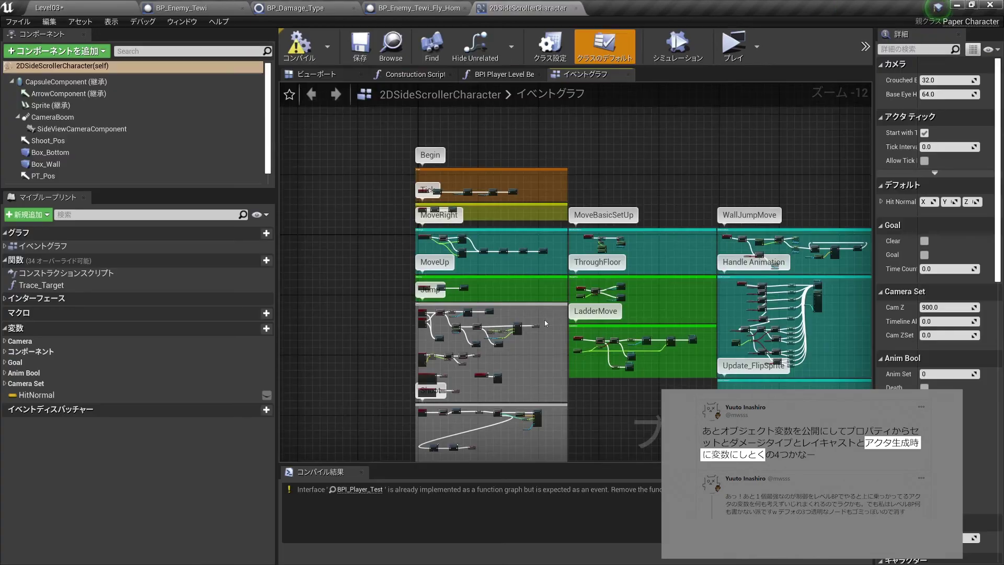
right_click_drag(544, 319, 471, 251)
scroll(413, 295, "up", 3)
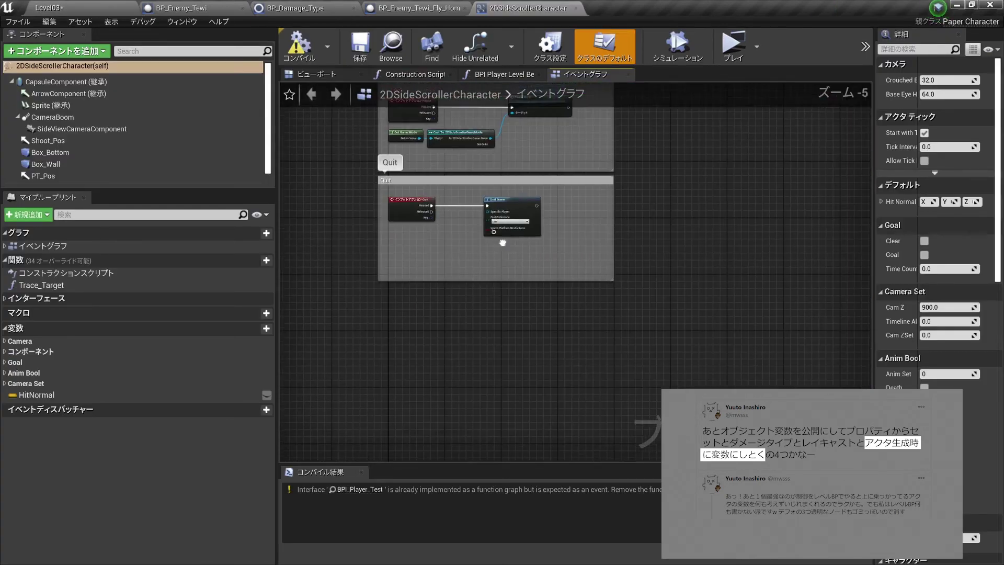
Promote the SpawnActor Return Value to a new variable named BP_Projectile_ref.
scroll(593, 286, "up", 6)
right_click_drag(519, 272, 470, 265)
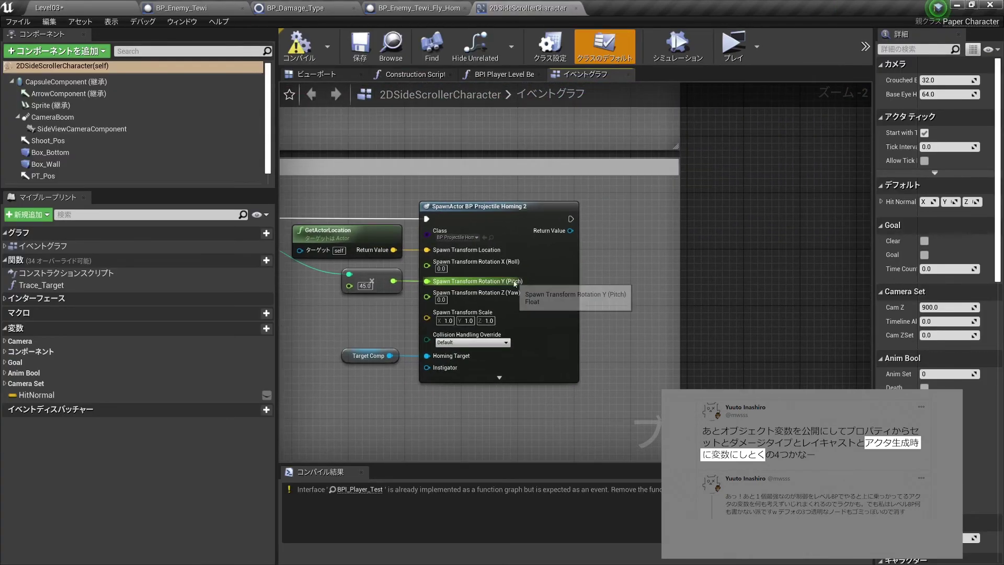
scroll(586, 187, "down", 1)
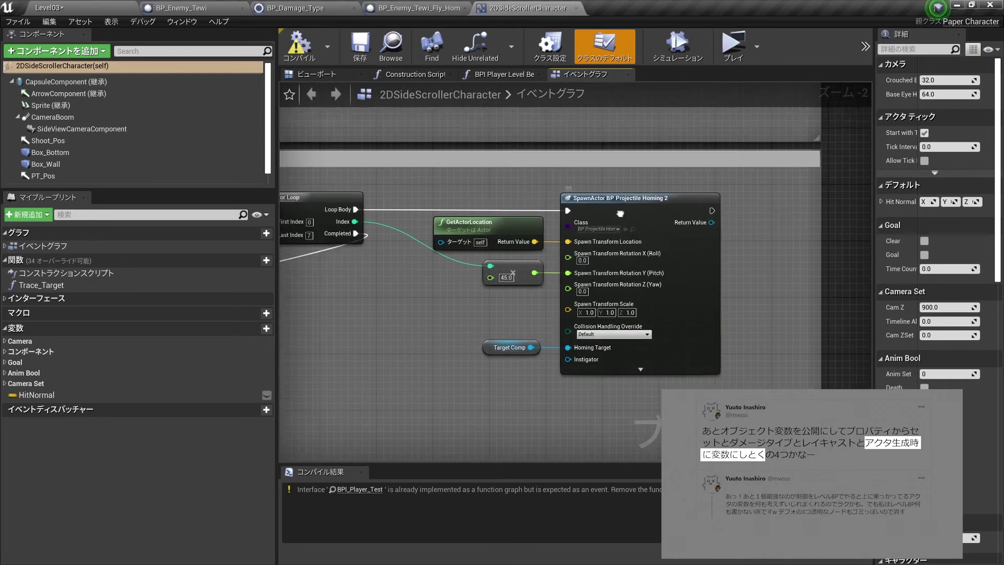
right_click_drag(649, 264, 708, 284)
scroll(812, 251, "up", 2)
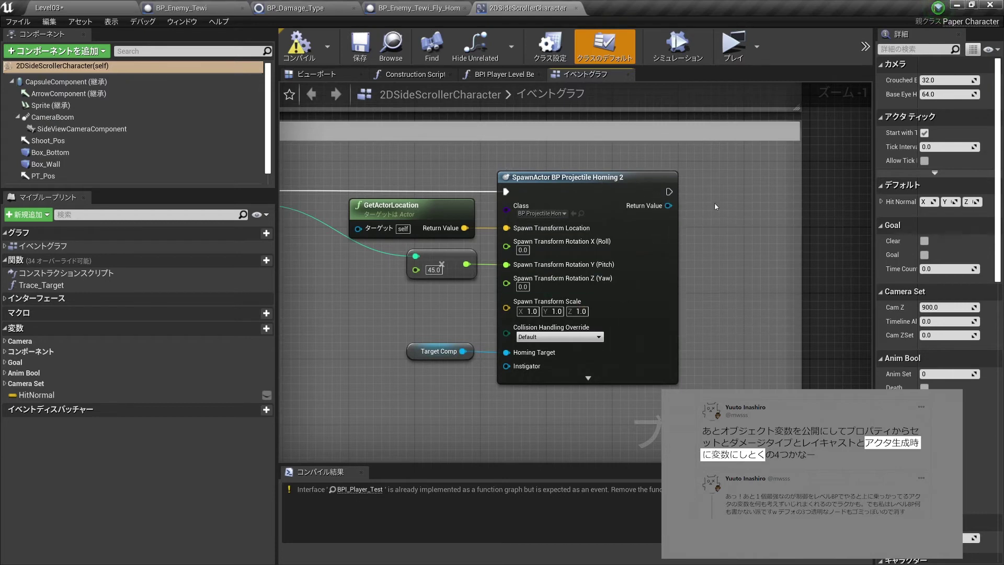
right_click(660, 202)
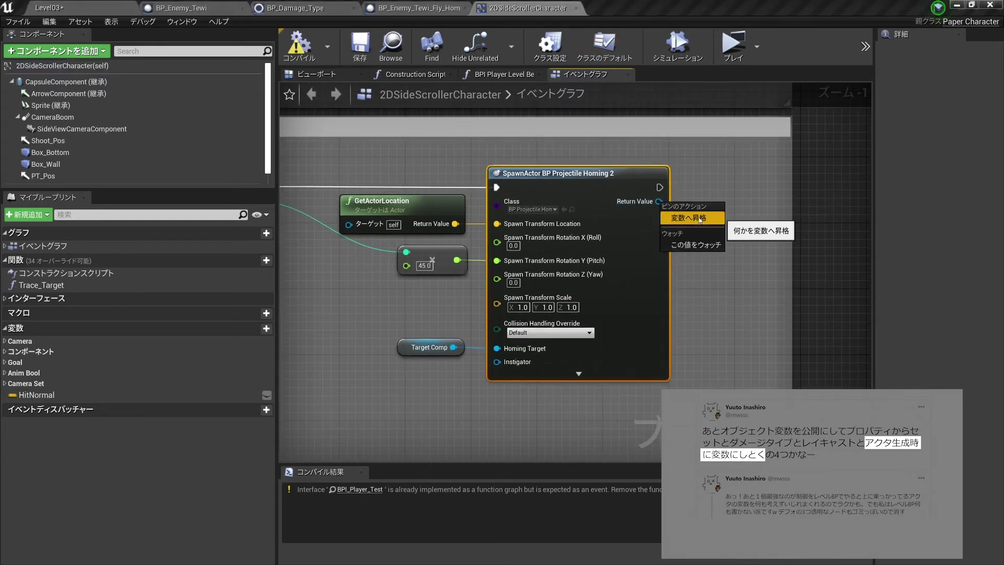
left_click(699, 218)
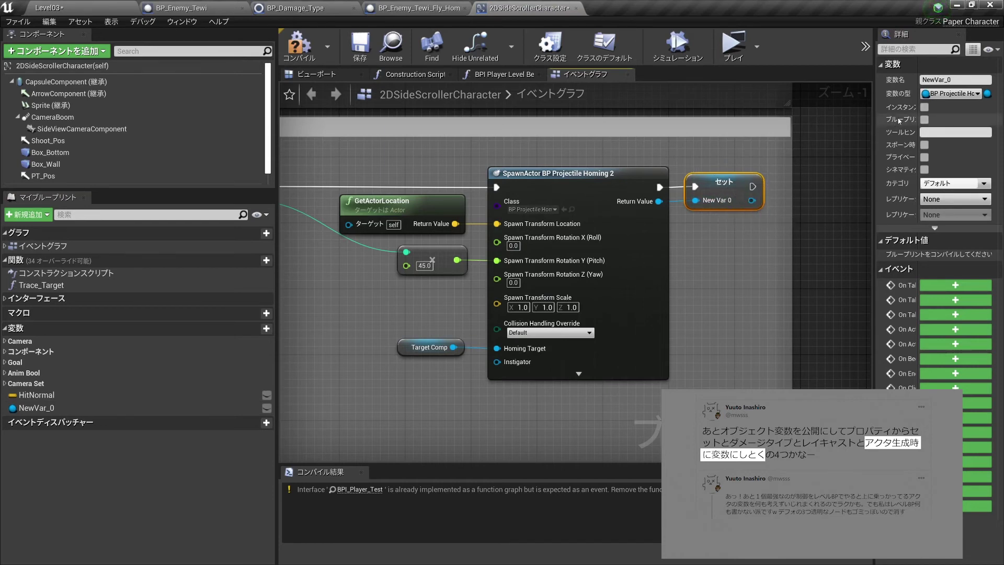
type("BP_Projectile_re")
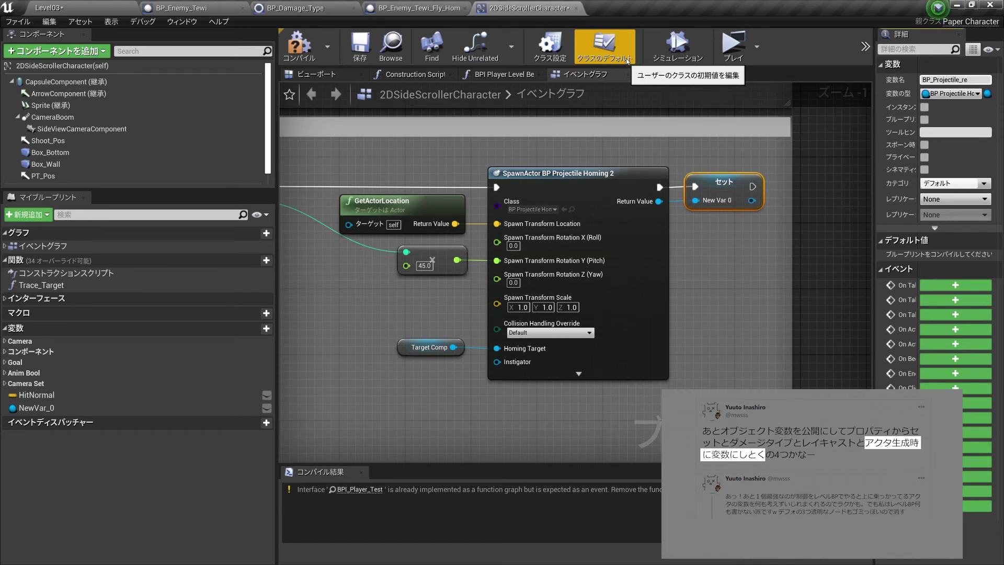
key("Return")
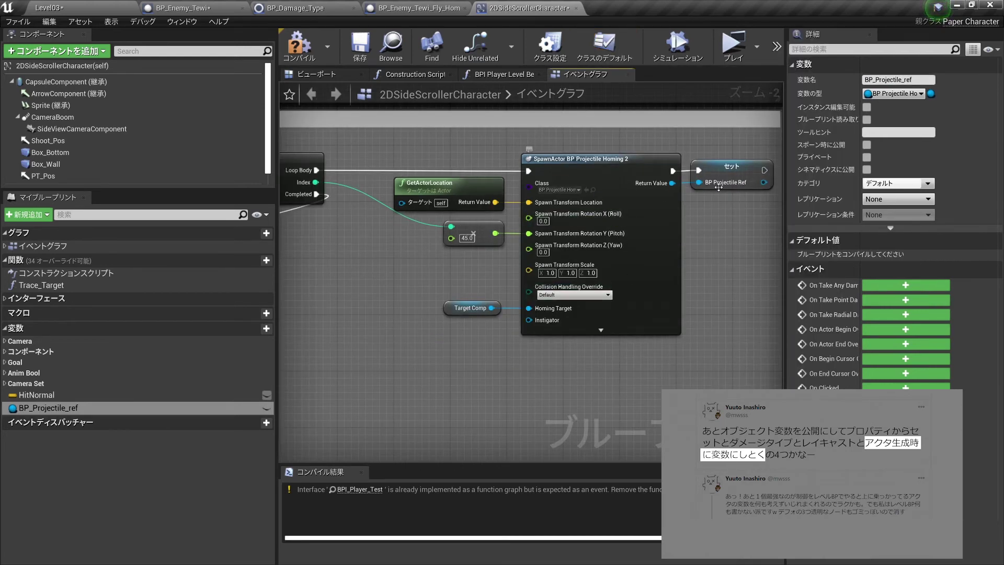
Place a BP_Projectile_ref getter node in empty graph space.
scroll(591, 197, "down", 1)
scroll(592, 196, "down", 1)
scroll(680, 173, "down", 1)
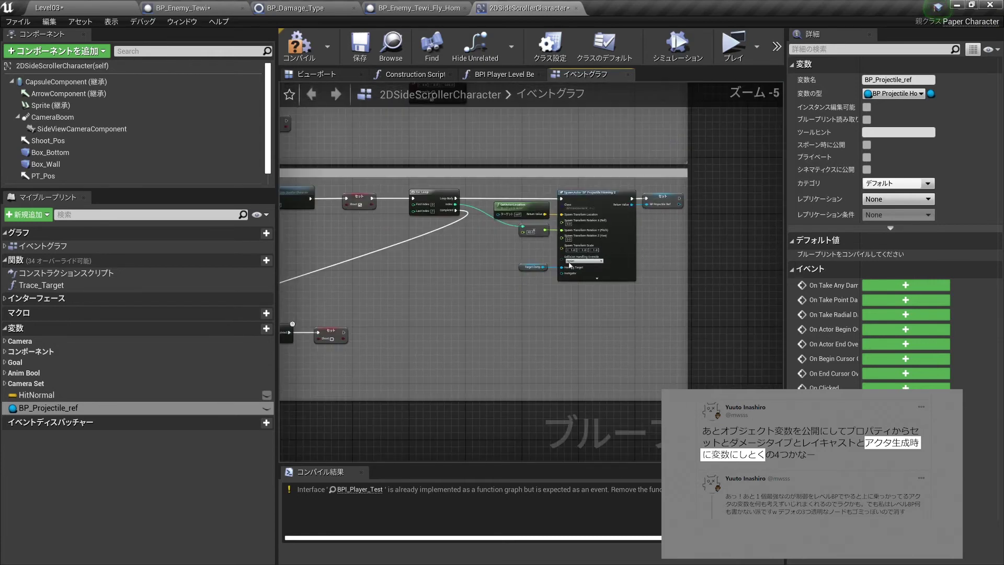
scroll(753, 135, "down", 1)
scroll(620, 260, "up", 2)
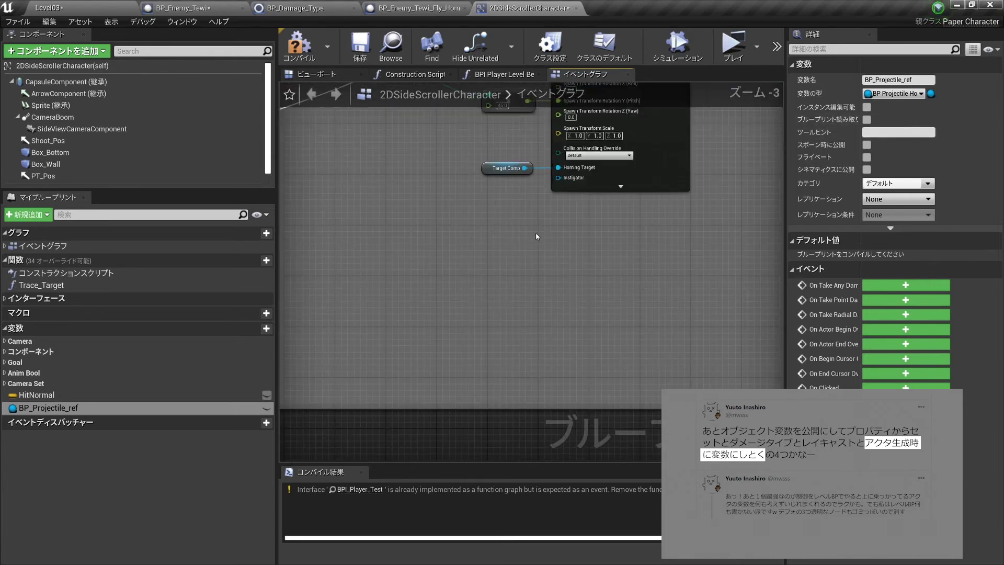
scroll(613, 252, "down", 2)
scroll(613, 252, "up", 1)
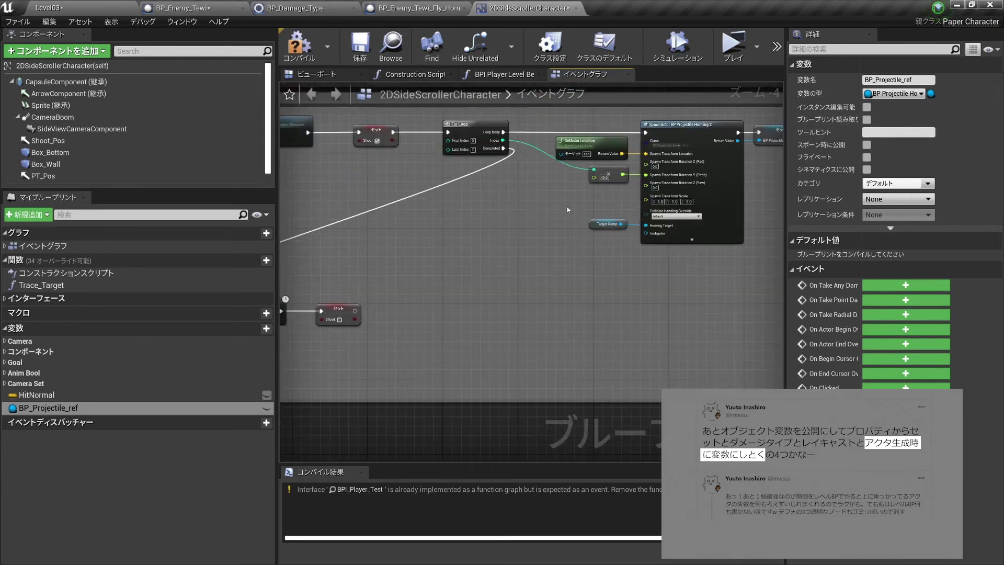
right_click_drag(620, 260, 549, 252)
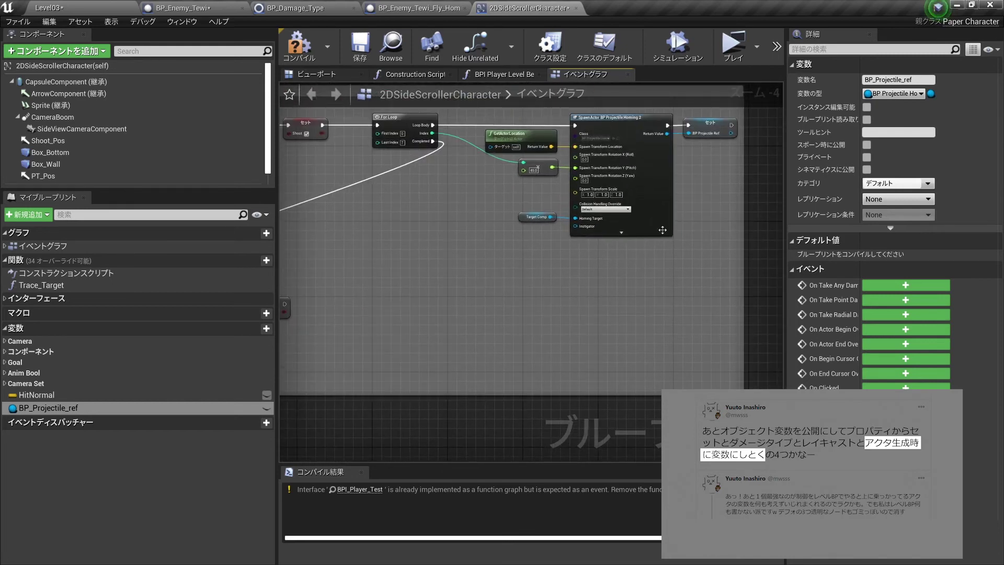
left_click_drag(48, 408, 412, 297)
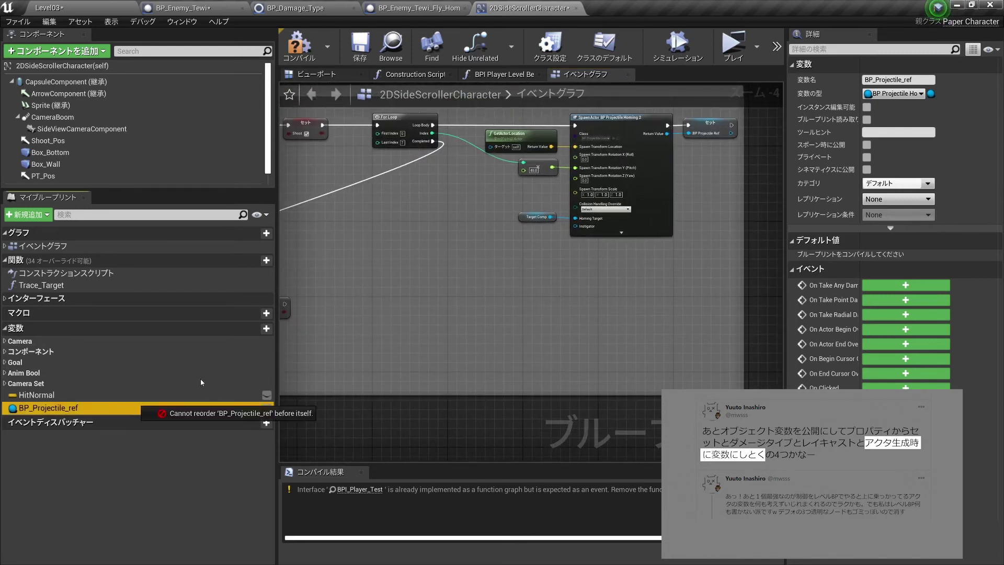
left_click(444, 312)
scroll(544, 285, "up", 3)
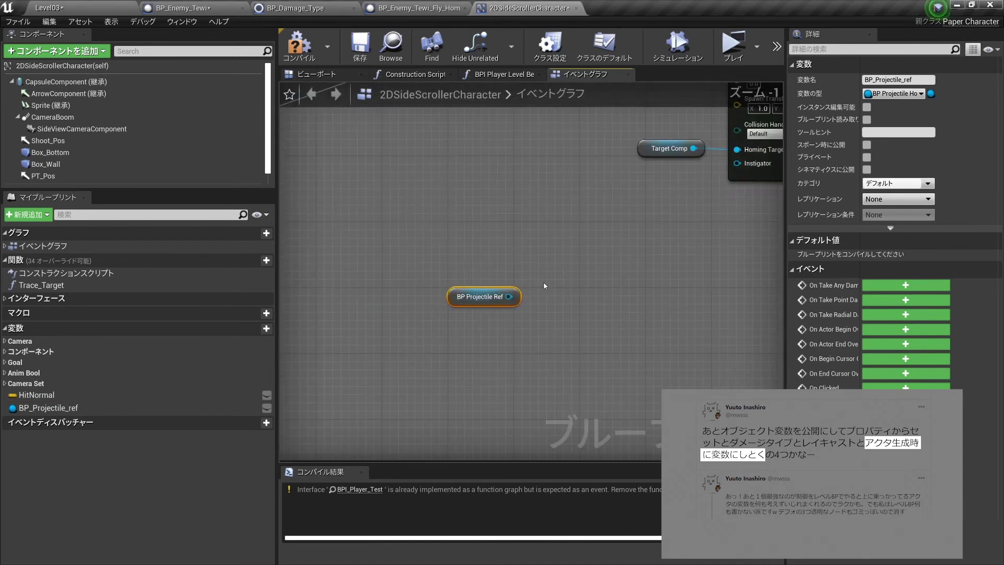
left_click_drag(509, 297, 606, 280)
type("de")
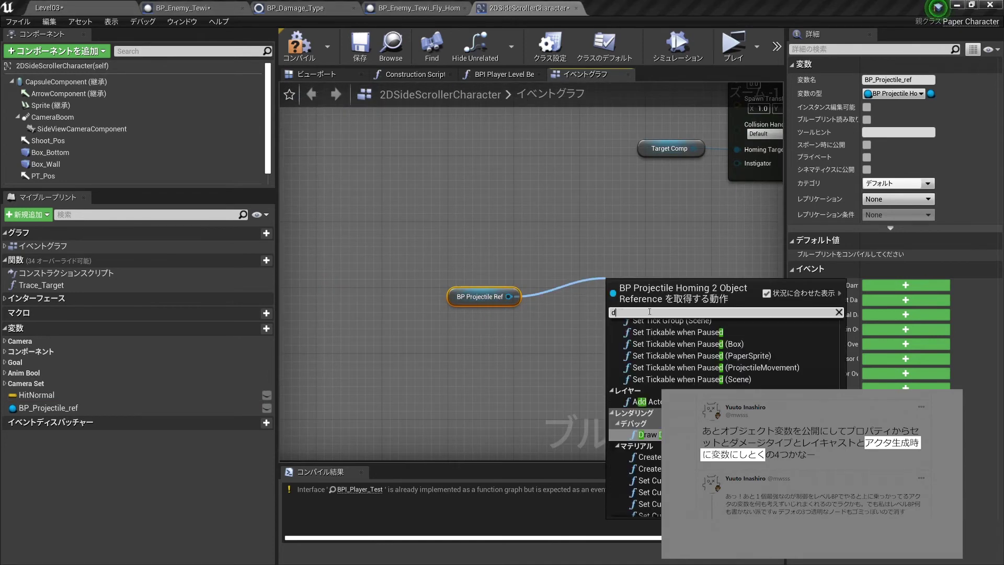
left_click(644, 426)
scroll(493, 298, "down", 2)
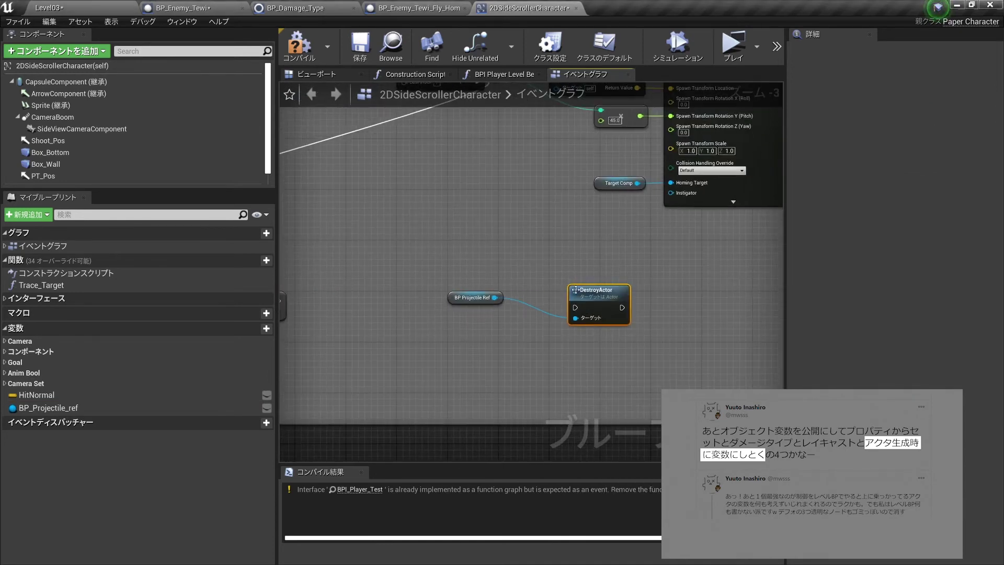
left_click_drag(492, 297, 568, 250)
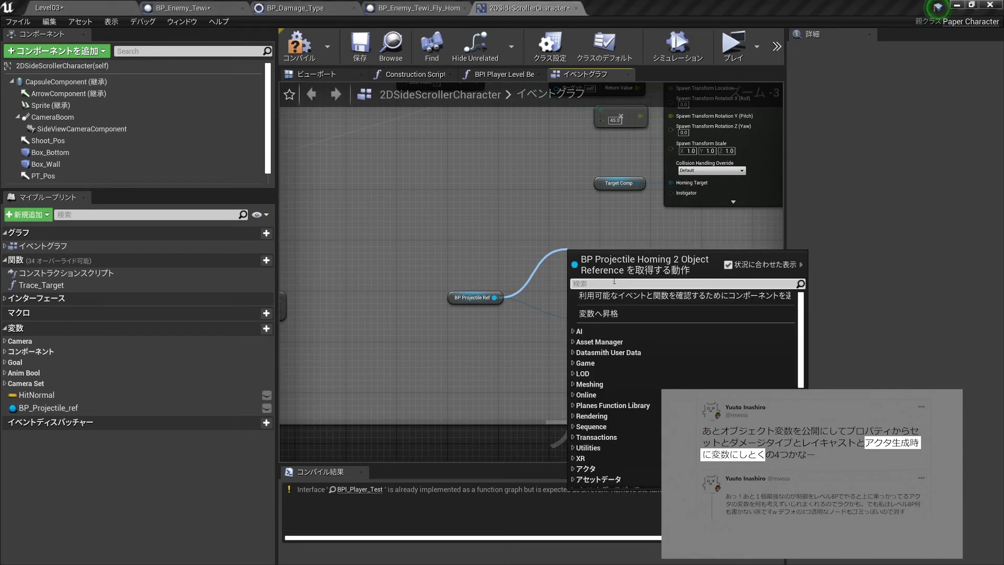
left_click(521, 268)
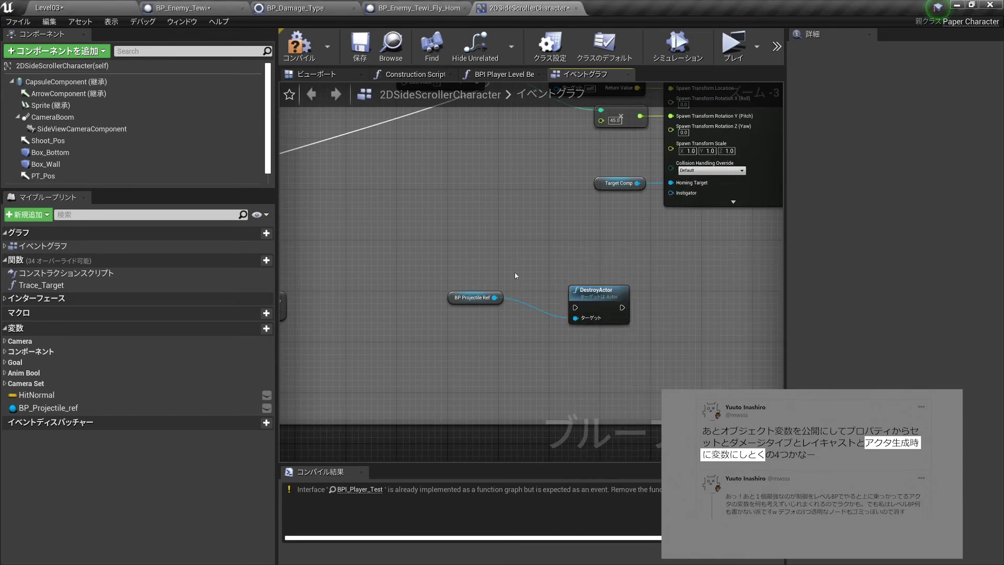
scroll(516, 275, "down", 1)
scroll(715, 179, "up", 2)
scroll(720, 179, "up", 2)
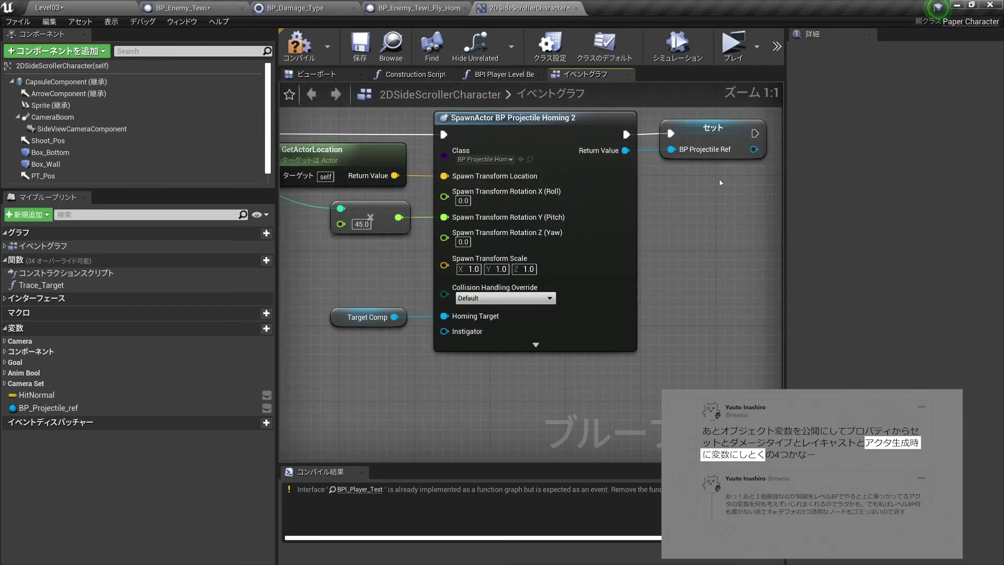
scroll(712, 194, "down", 2)
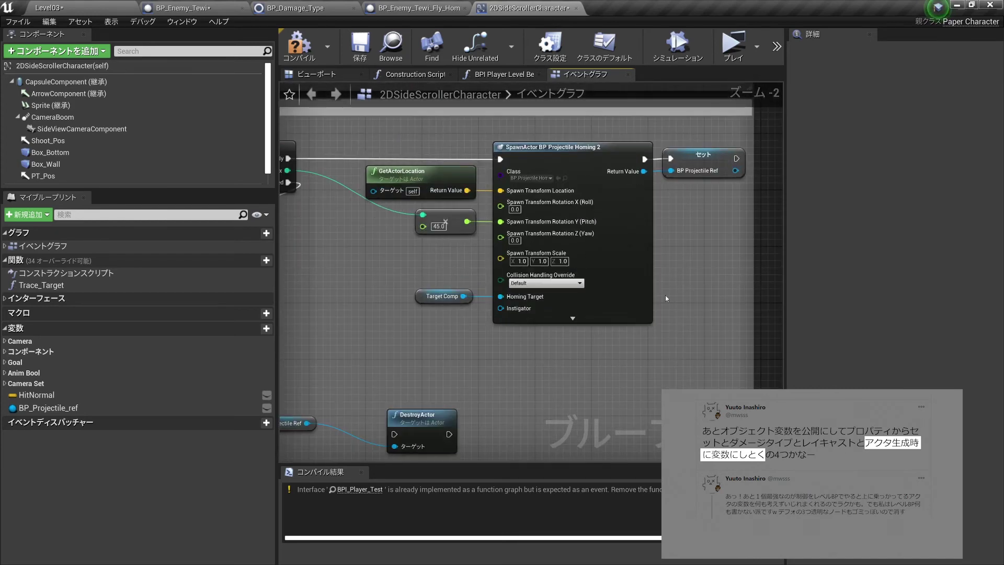
left_click_drag(701, 345, 422, 145)
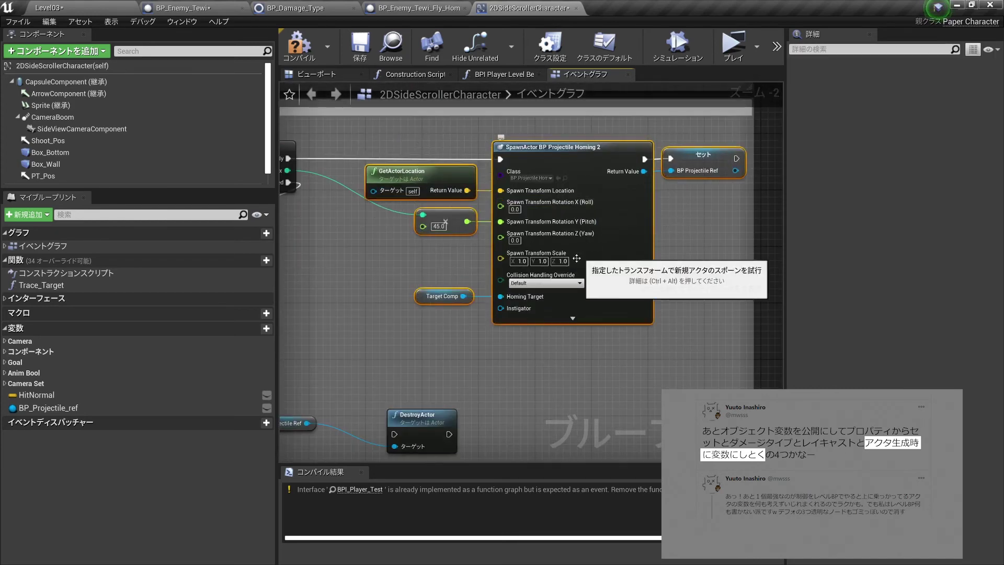
right_click_drag(391, 405, 511, 304)
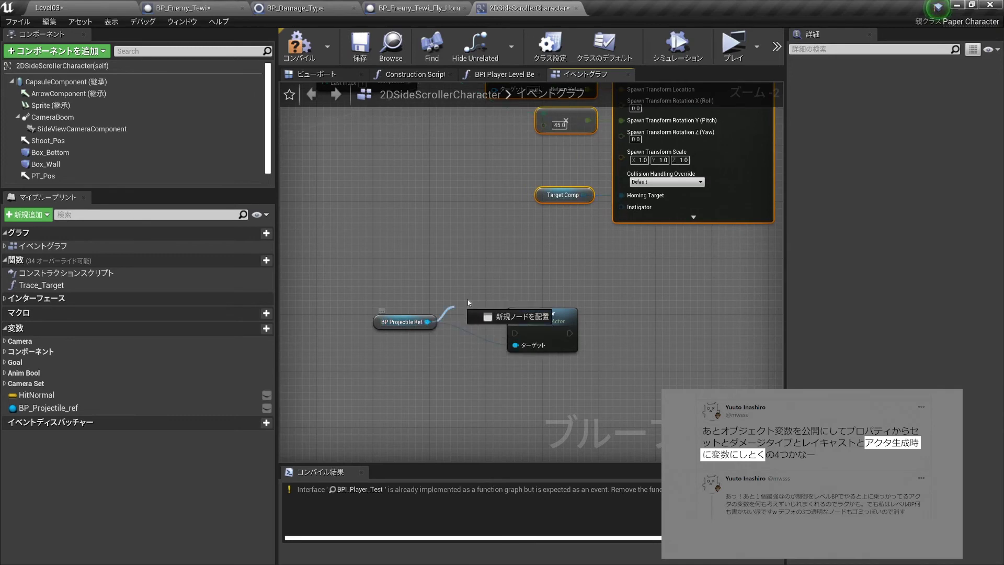
left_click_drag(427, 322, 477, 322)
left_click(516, 284)
key("ctrl+z")
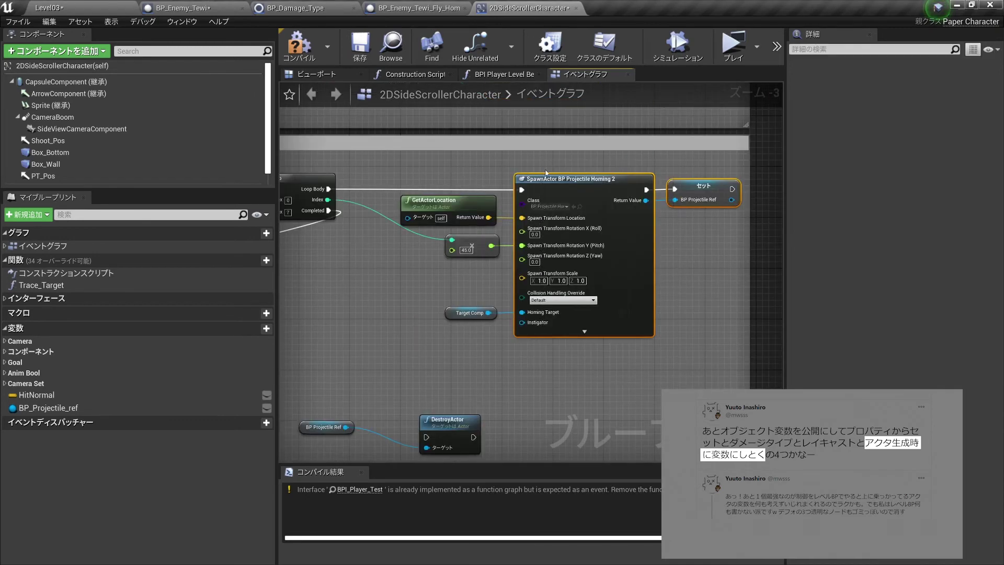
scroll(635, 249, "up", 3)
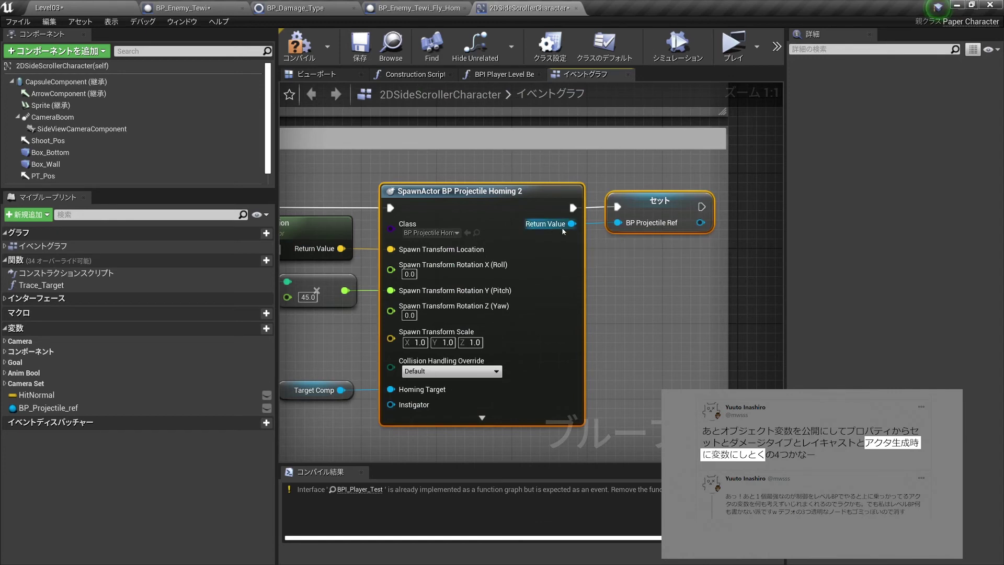
scroll(617, 283, "down", 5)
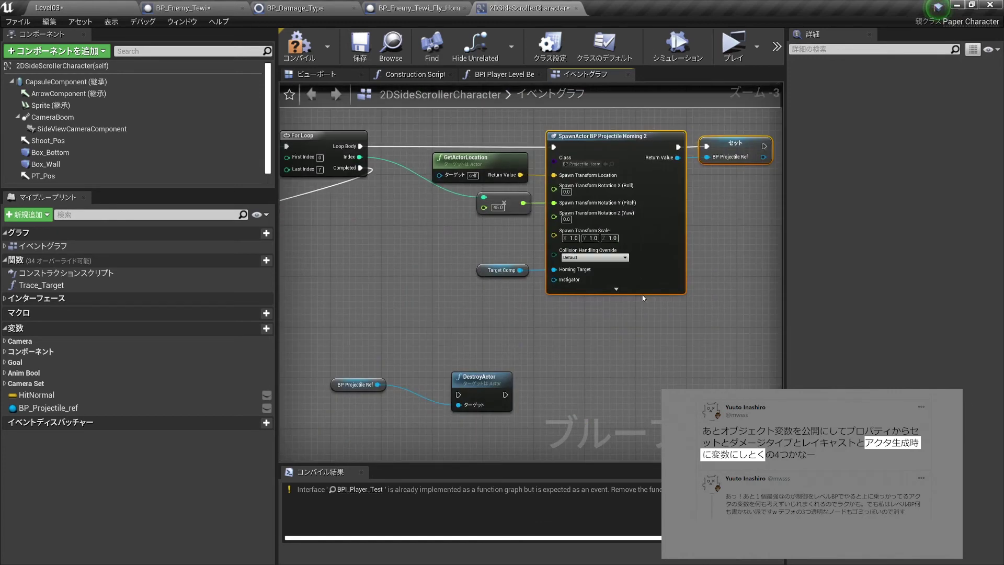
scroll(673, 330, "up", 3)
scroll(597, 281, "down", 2)
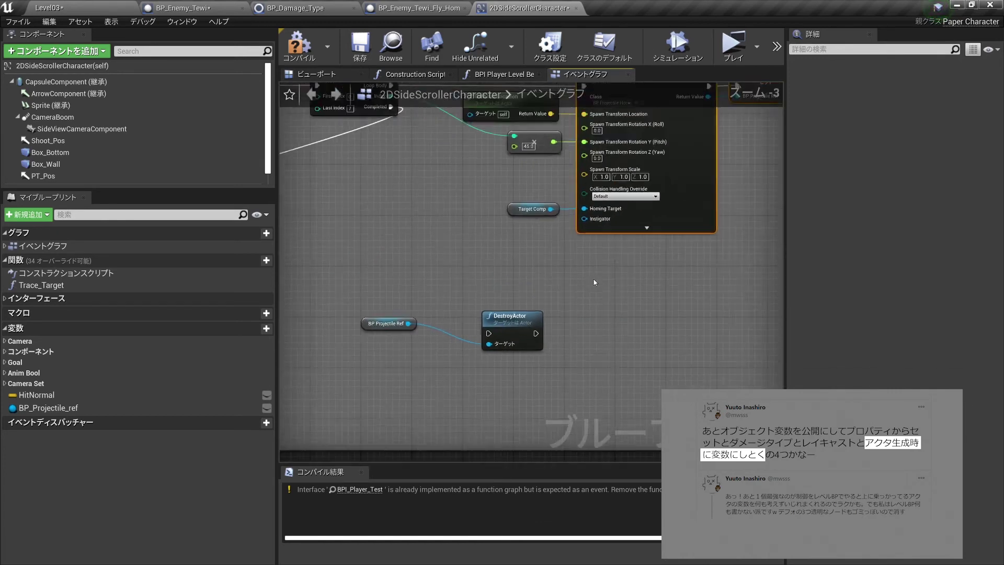
scroll(601, 277, "down", 1)
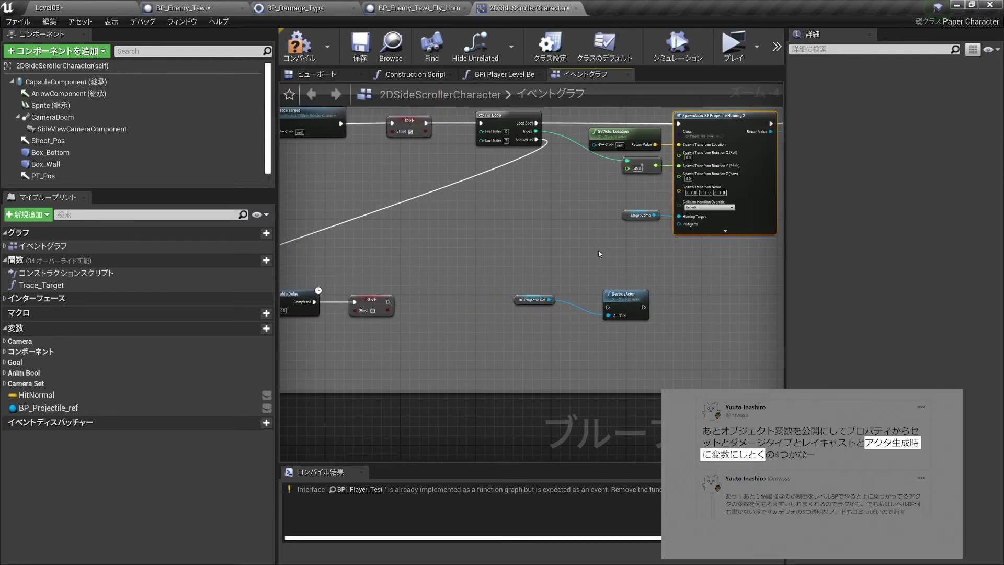
scroll(599, 262, "down", 1)
scroll(598, 250, "down", 1)
scroll(589, 247, "up", 5)
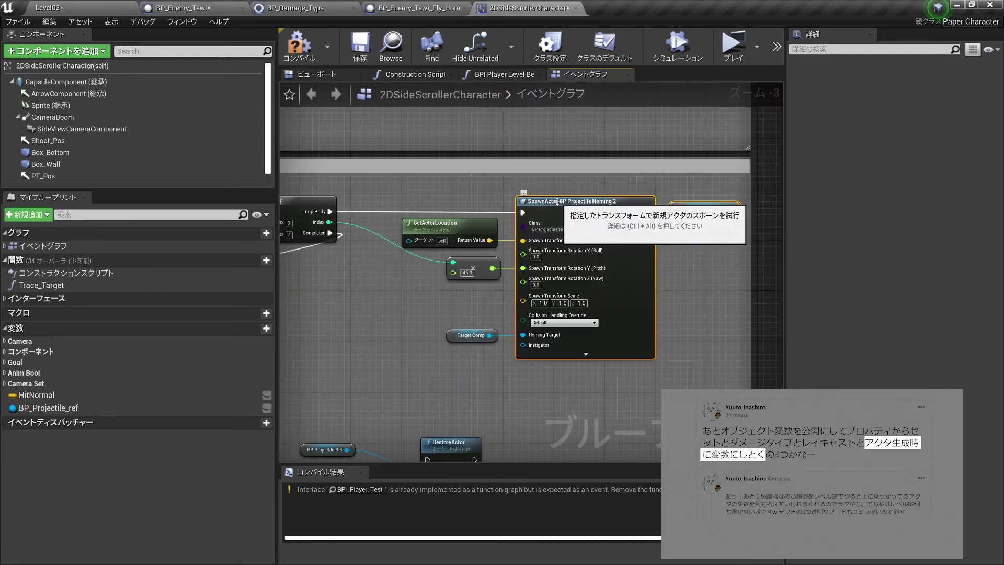
scroll(589, 247, "down", 8)
scroll(598, 283, "up", 3)
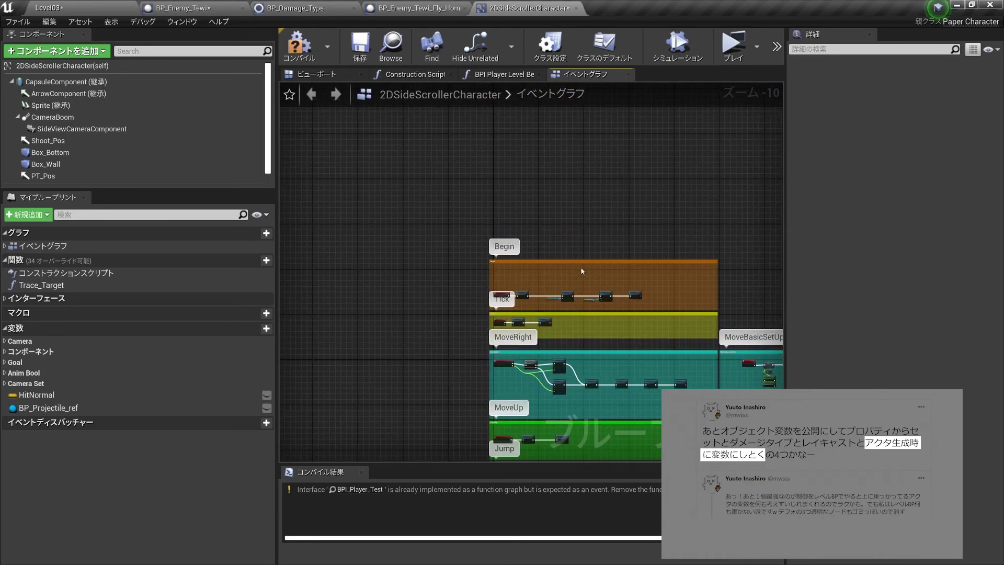
scroll(598, 283, "up", 3)
scroll(598, 283, "up", 2)
scroll(598, 283, "down", 1)
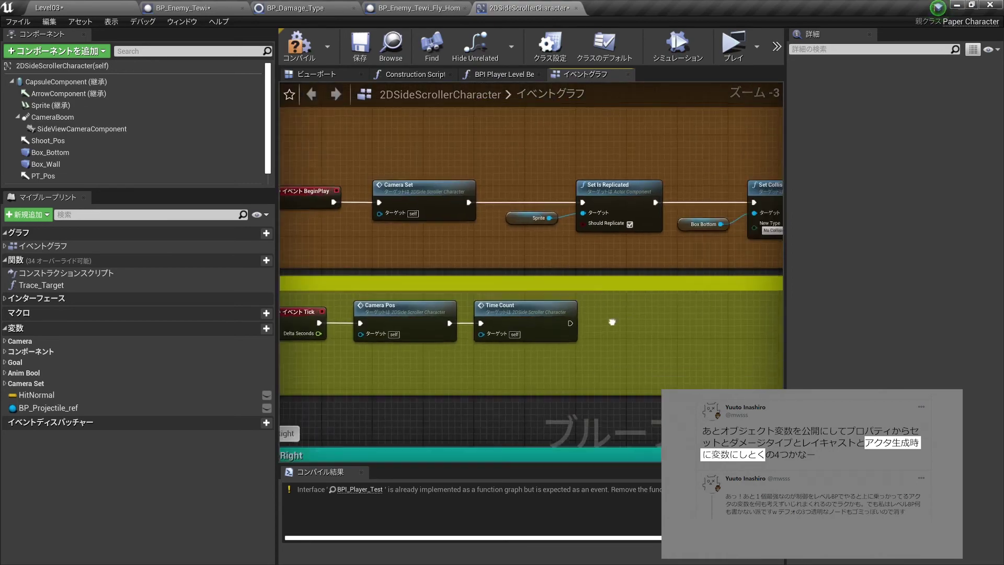
scroll(571, 338, "down", 1)
scroll(626, 277, "down", 5)
scroll(614, 322, "up", 6)
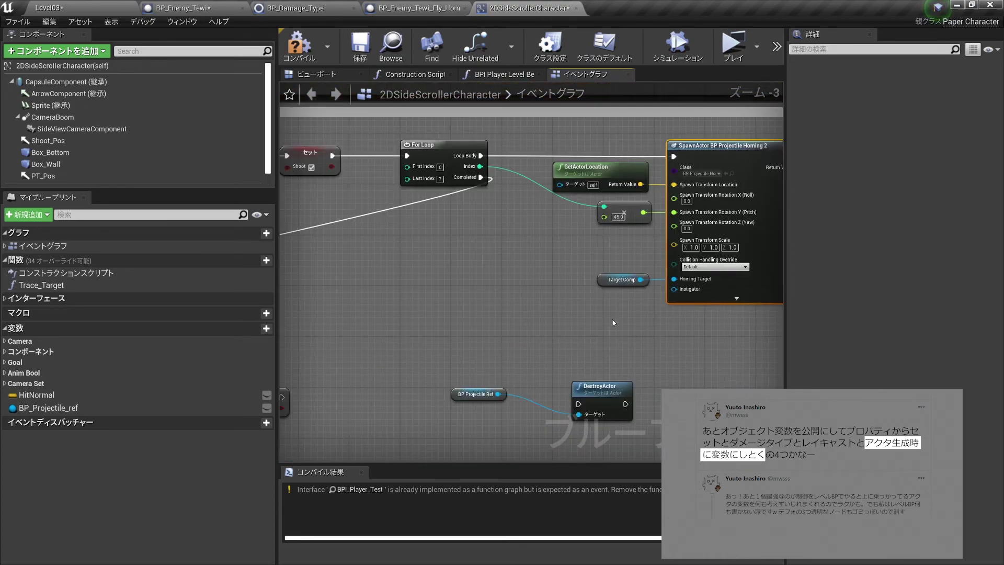
Add a Create Widget node above DestroyActor with its class set to 2DSide HUD.
right_click(568, 320)
type("create")
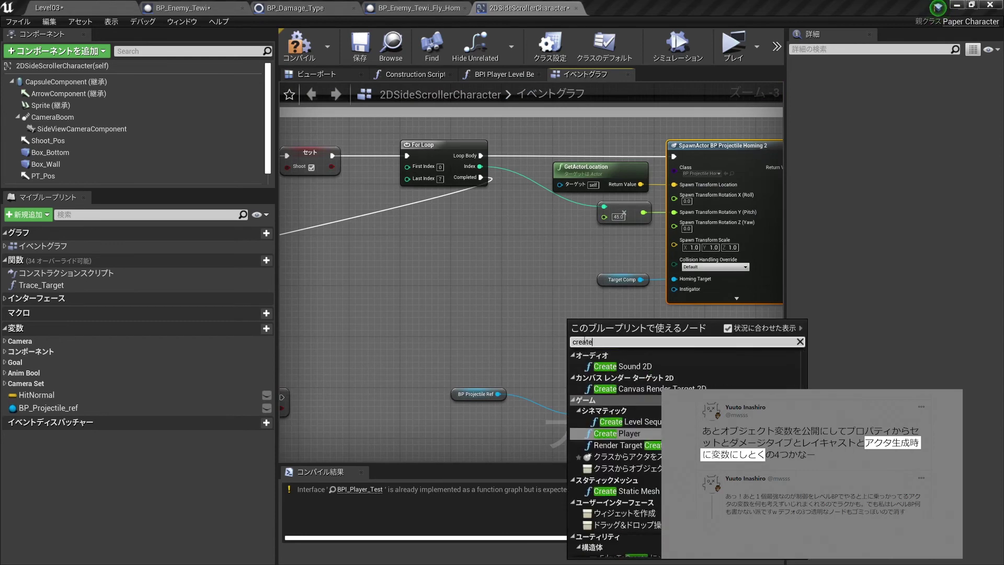
scroll(617, 445, "down", 2)
left_click(626, 458)
right_click_drag(631, 322, 556, 332)
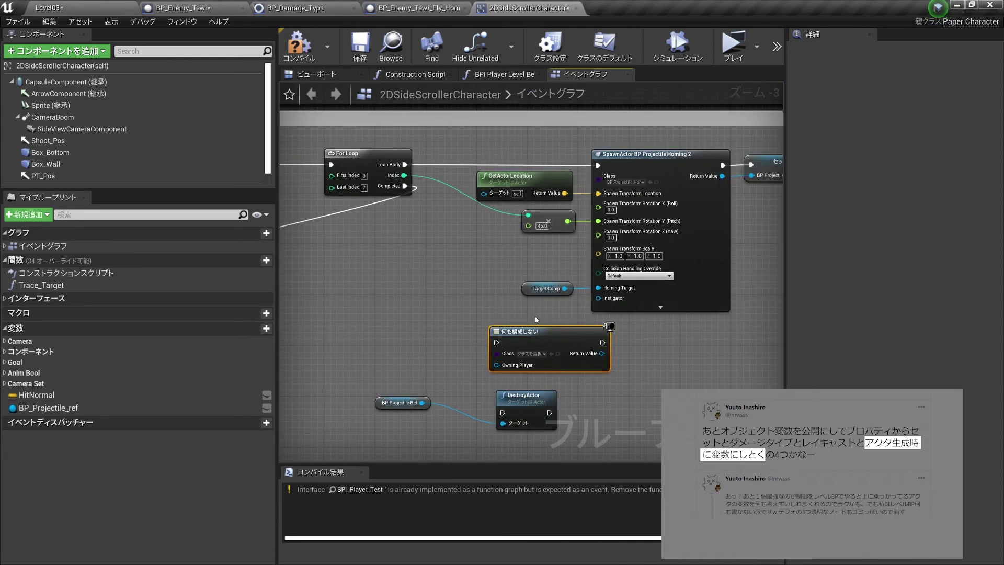
left_click_drag(556, 331, 525, 339)
left_click(499, 360)
left_click(502, 398)
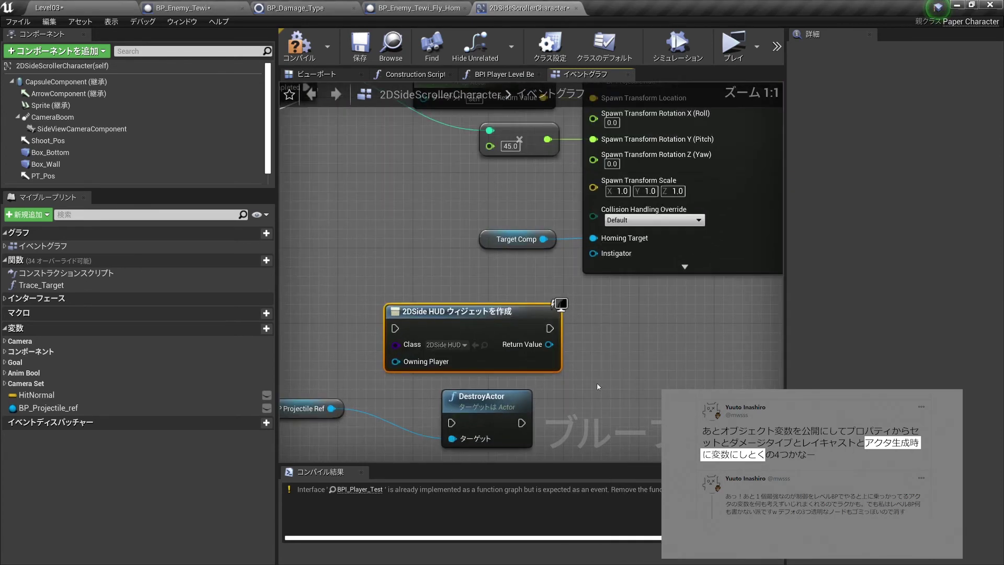
scroll(616, 393, "up", 3)
Feed the widget's Return Value into a new Add to Viewport node.
left_click_drag(549, 345, 620, 343)
type("view")
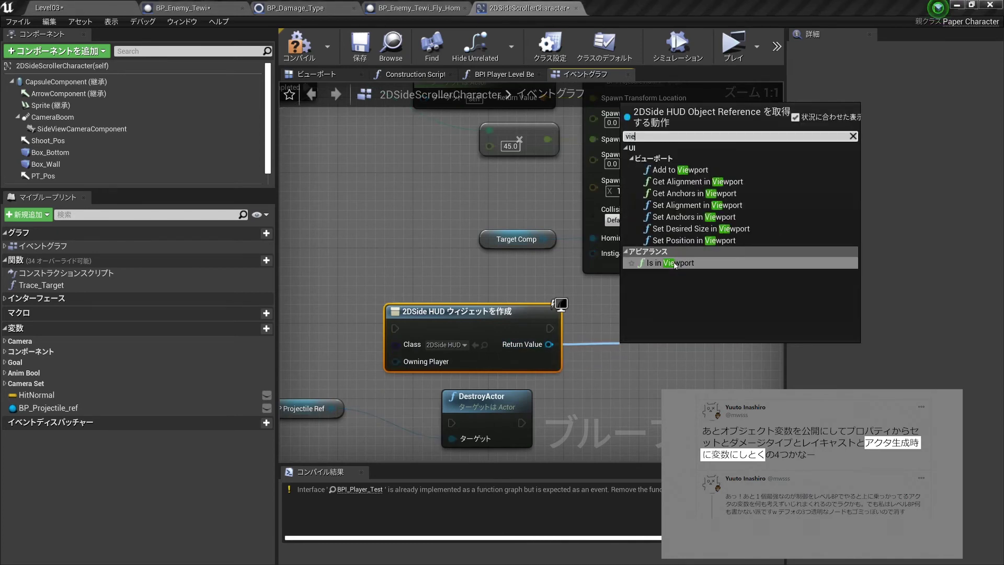
left_click(688, 170)
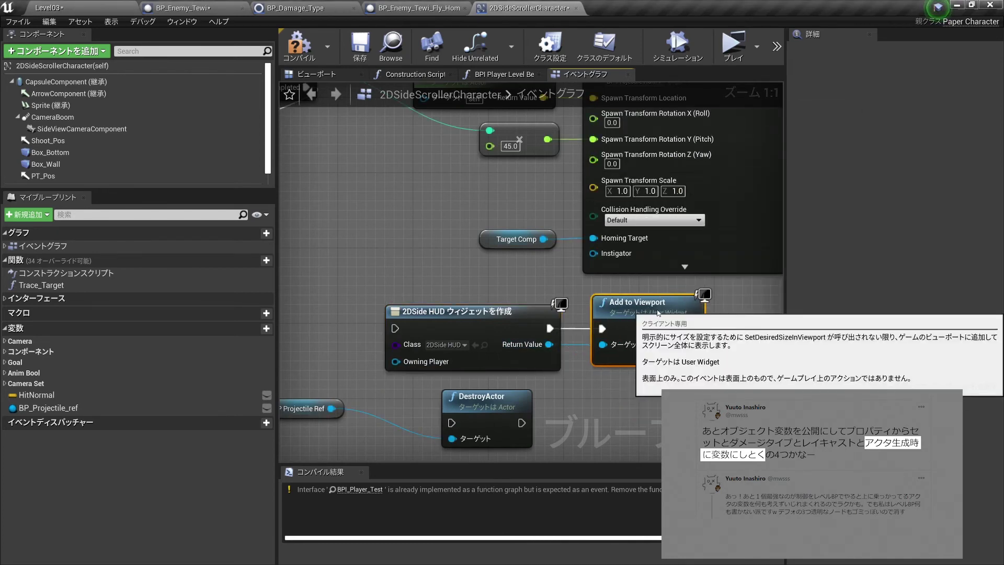
scroll(636, 317, "down", 1)
scroll(505, 417, "up", 1)
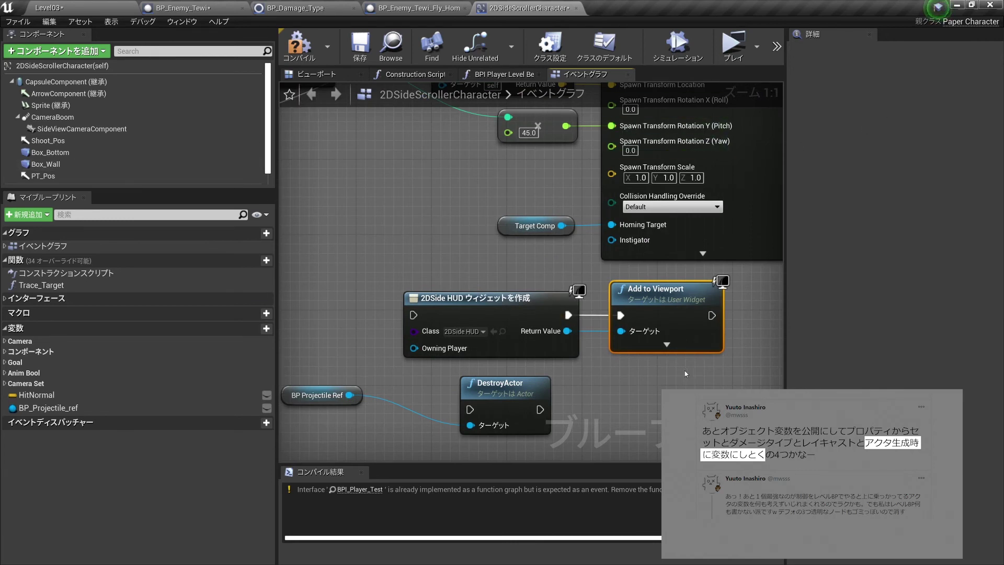
right_click_drag(686, 373, 596, 353)
left_click_drag(576, 272, 688, 272)
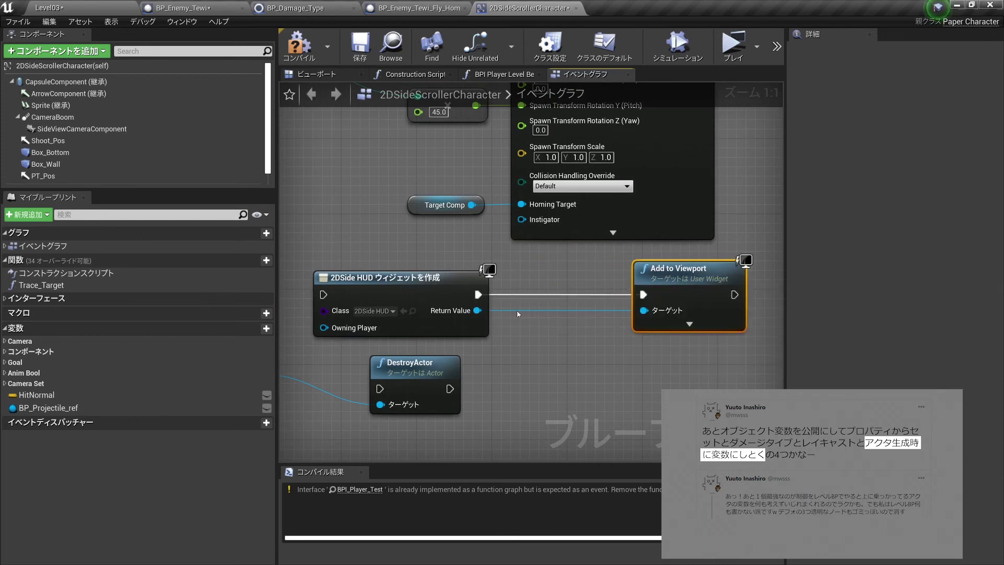
Promote the widget Return Value to NewVar_0, wire it to Add to Viewport, and place its getter.
right_click(480, 312)
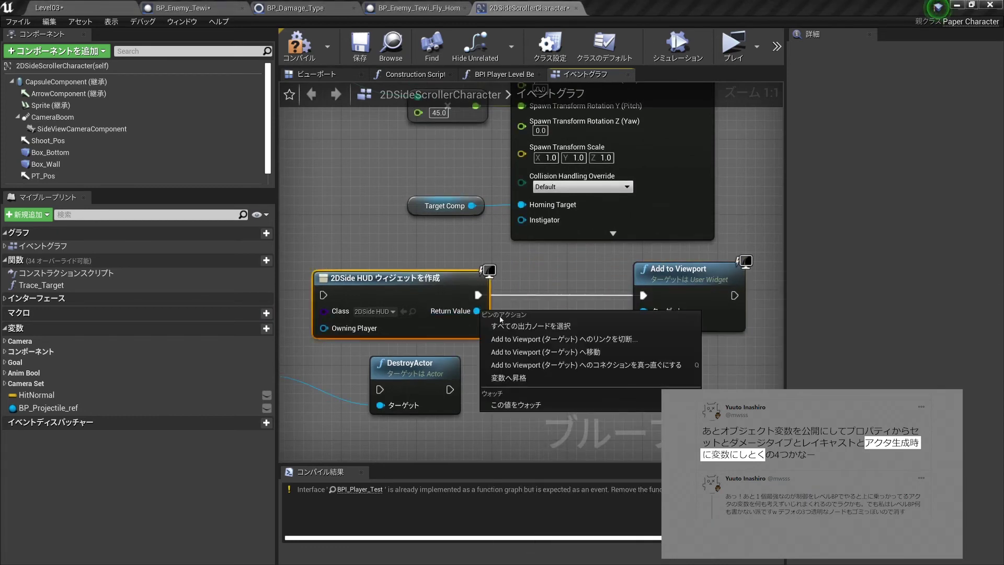
right_click(477, 312)
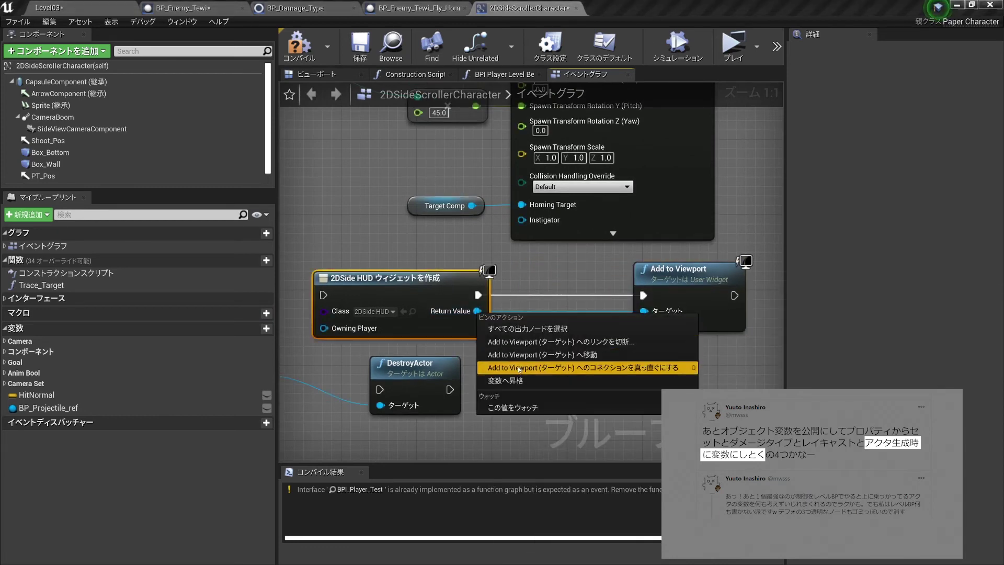
left_click(506, 381)
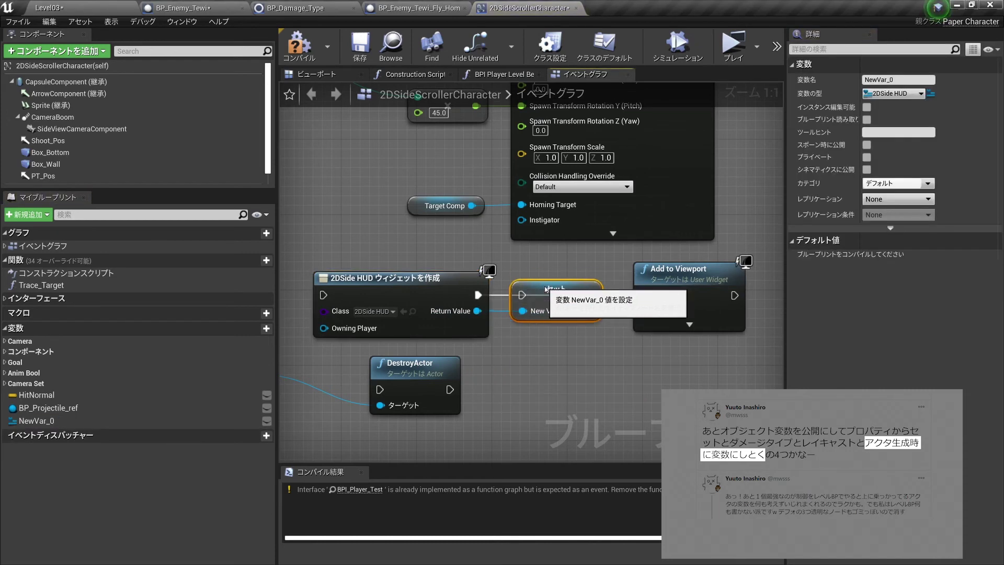
left_click_drag(588, 311, 643, 311)
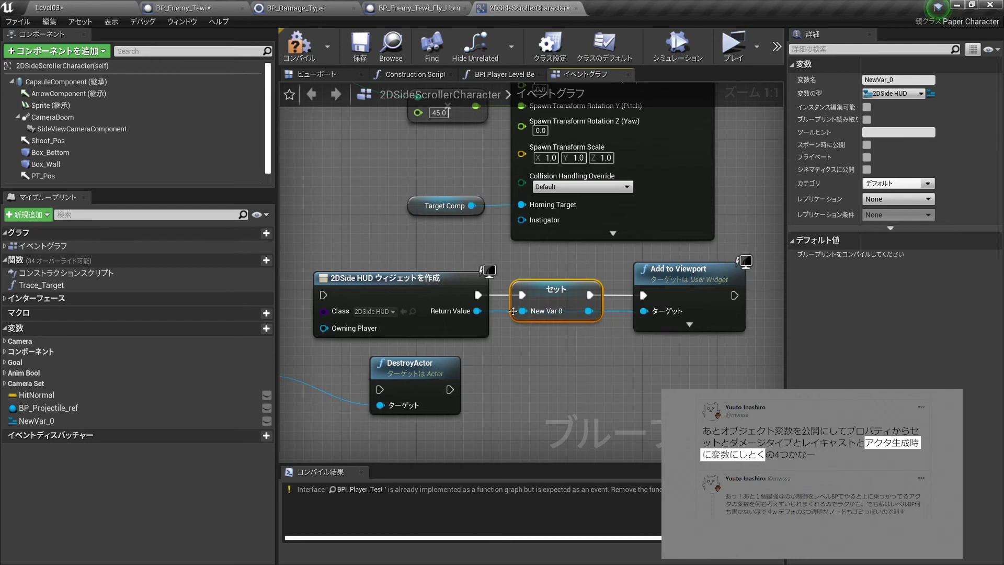
mouse_move(513, 312)
left_mouse_down("ctrl")
mouse_move(501, 315)
mouse_move(523, 315)
left_mouse_up("ctrl")
left_click(654, 355)
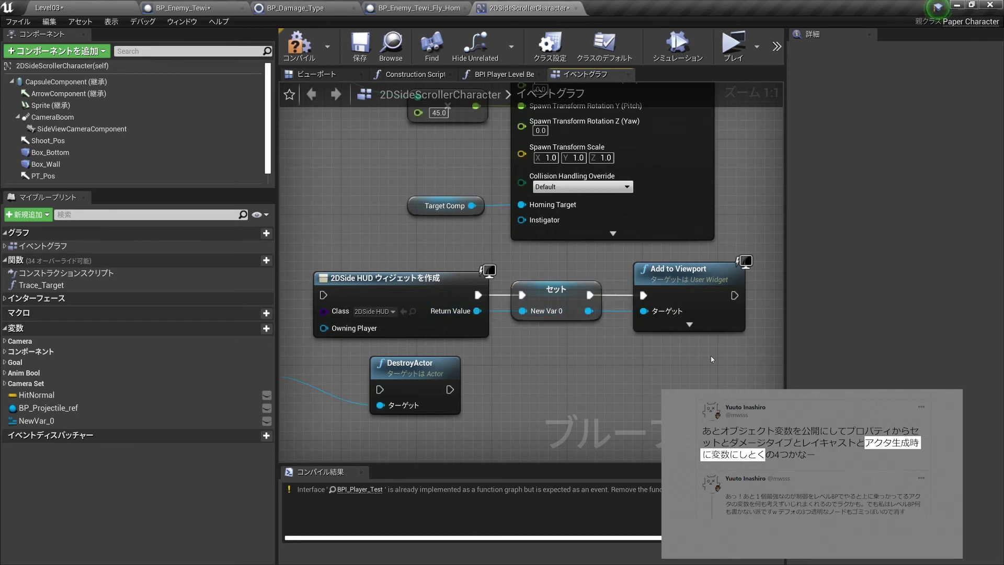
mouse_move(37, 421)
left_mouse_down()
mouse_move(519, 349)
mouse_move(556, 399)
mouse_move(635, 394)
left_mouse_up()
left_click(544, 361)
Add a Remove from Parent node targeting the NewVar_0 HUD getter.
type("r")
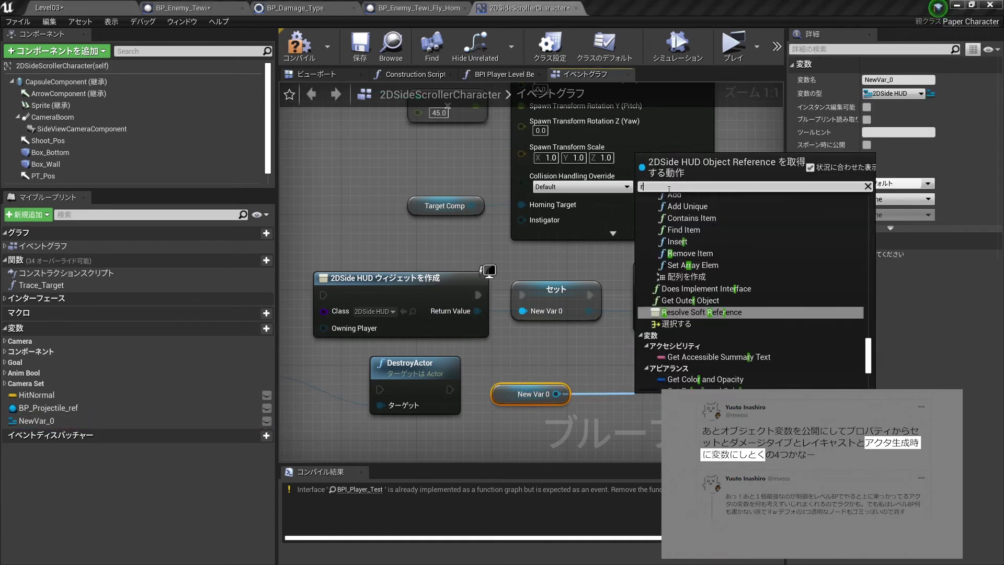
type("emove")
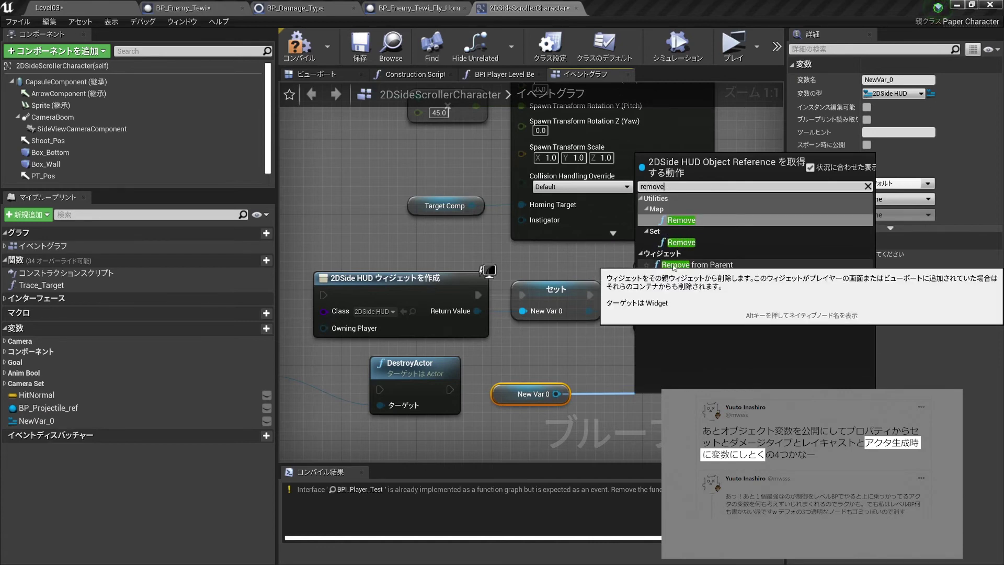
left_click(675, 268)
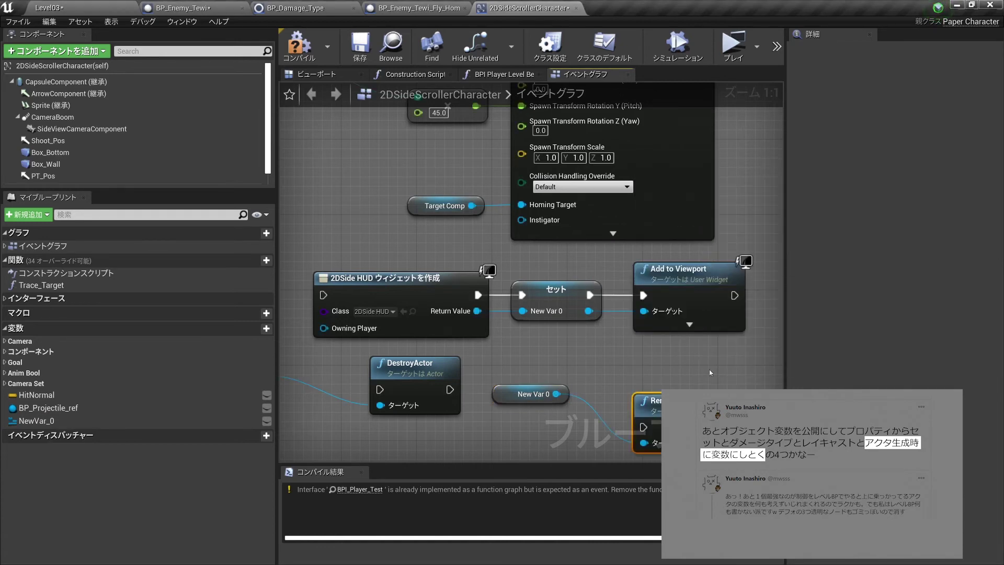
right_click_drag(597, 412, 635, 361)
mouse_move(635, 361)
left_mouse_down()
mouse_move(575, 338)
mouse_move(561, 446)
left_mouse_up()
right_click_drag(581, 306, 575, 247)
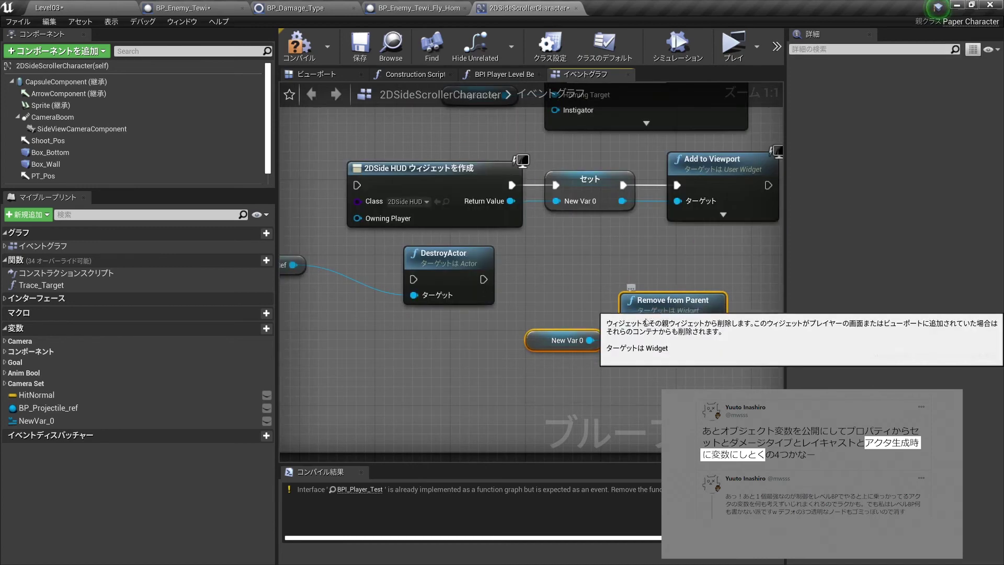
Add a separate Remove All Widgets node beside DestroyActor.
right_click(575, 247)
type("remove")
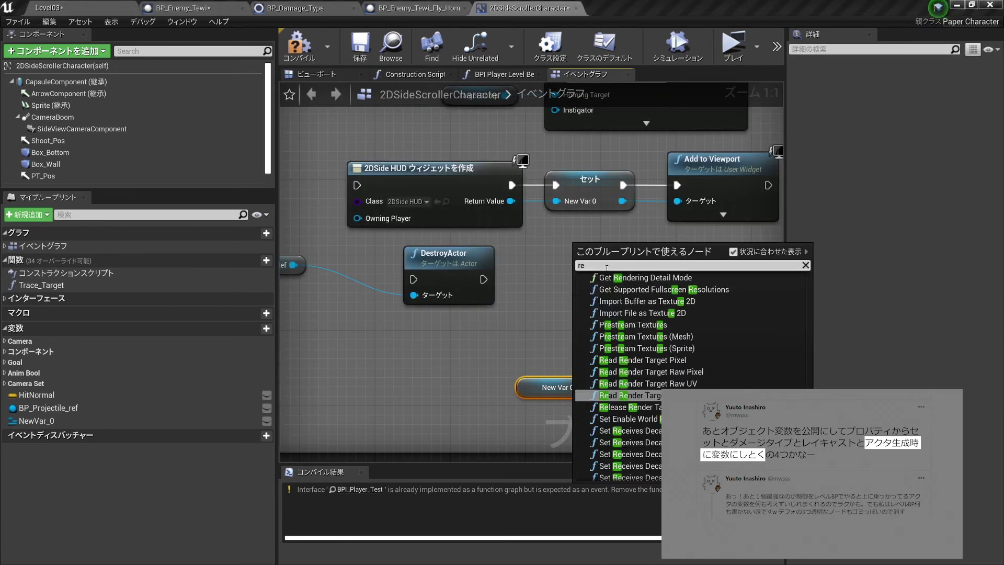
scroll(680, 366, "down", 3)
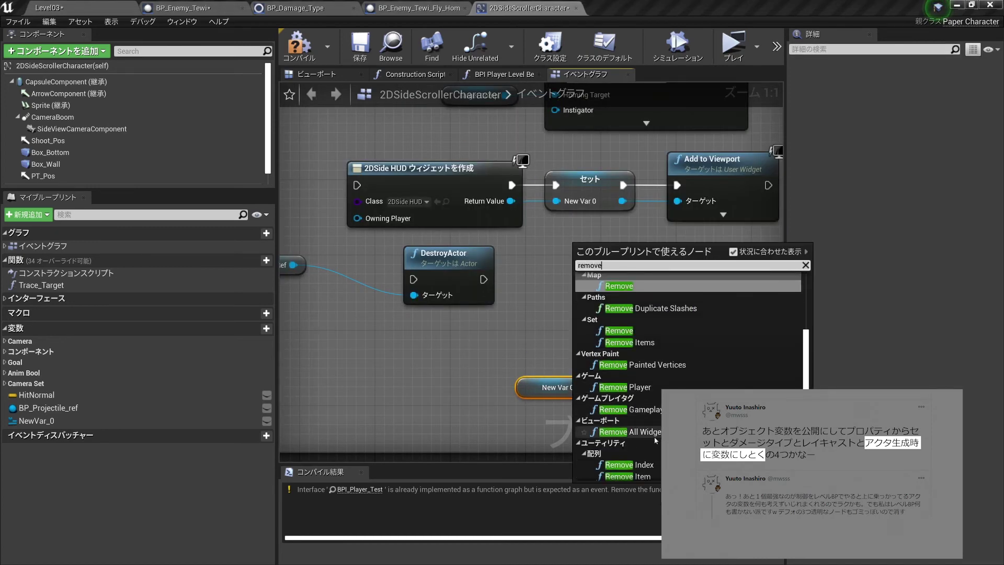
left_click(654, 433)
mouse_move(607, 255)
left_mouse_down()
mouse_move(570, 291)
mouse_move(578, 273)
left_mouse_up()
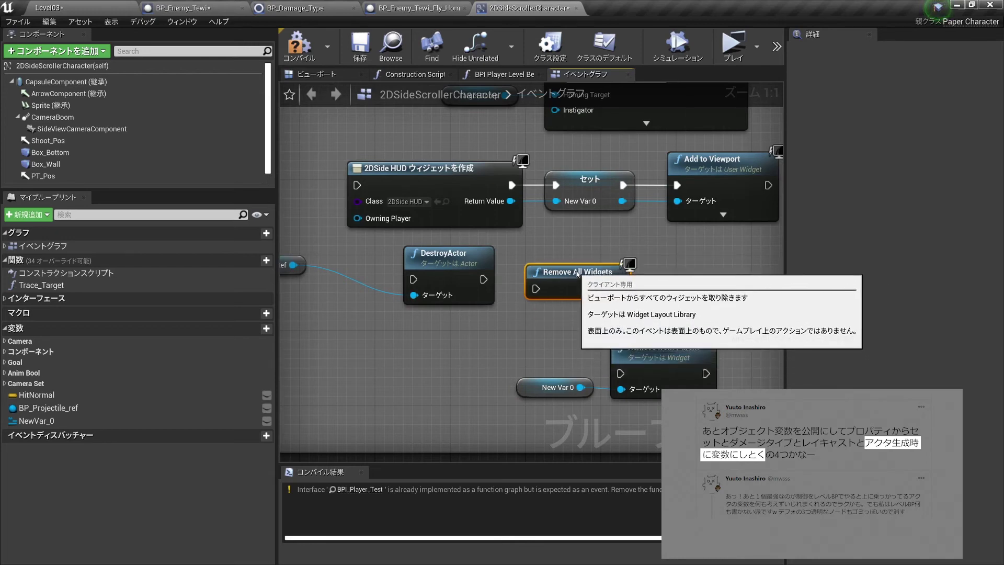
left_click_drag(641, 316, 514, 258)
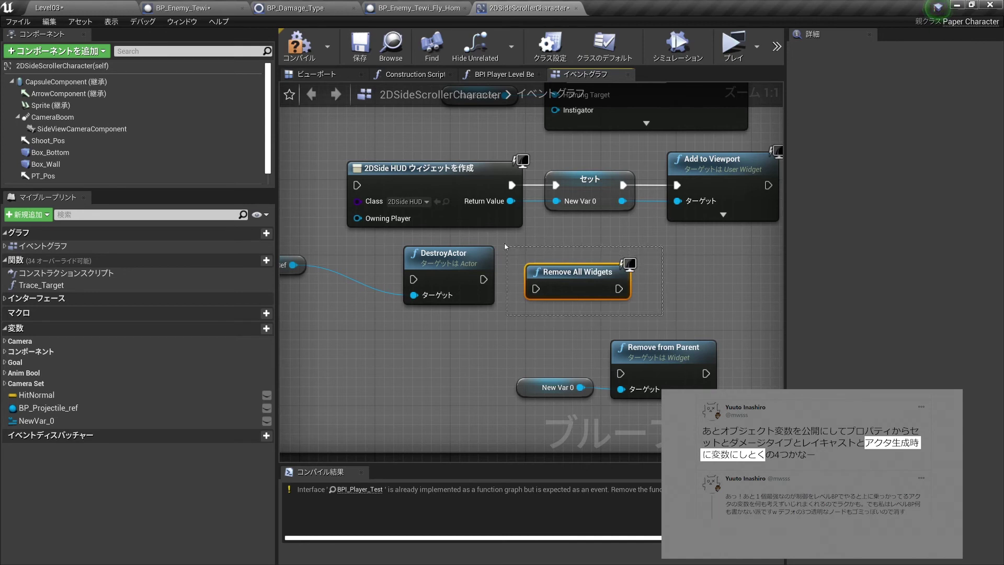
left_click_drag(689, 346, 689, 343)
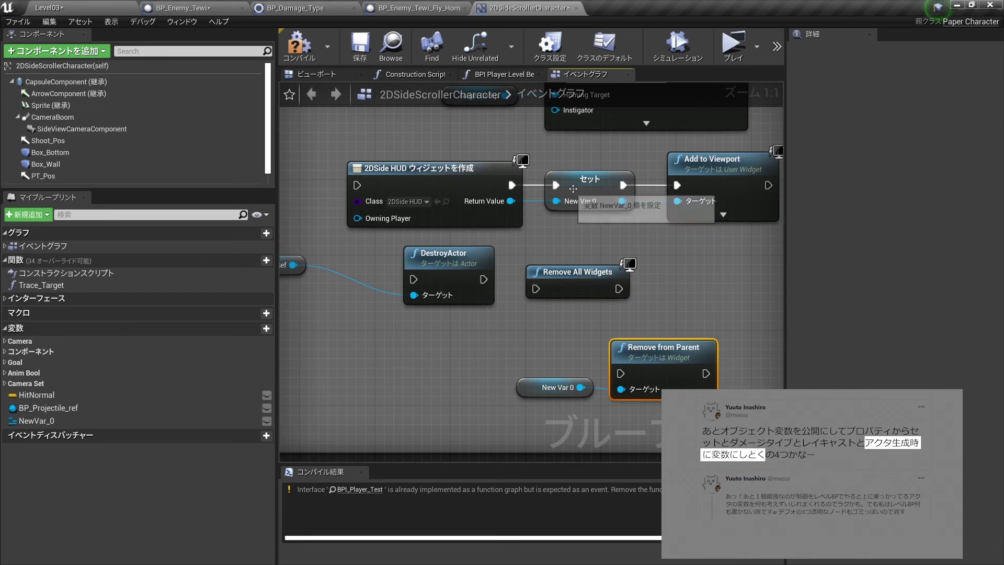
left_click(536, 387)
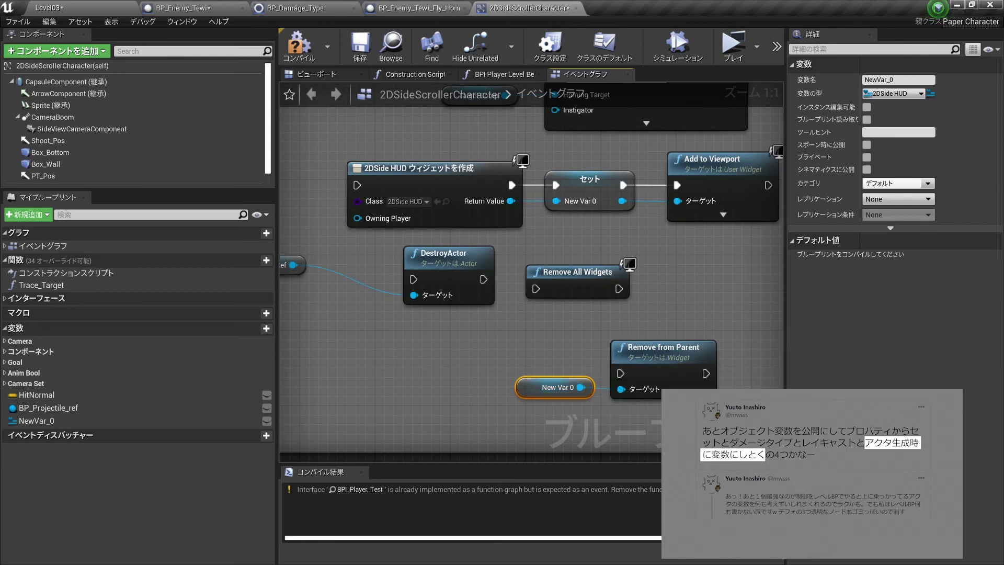
left_click(446, 368)
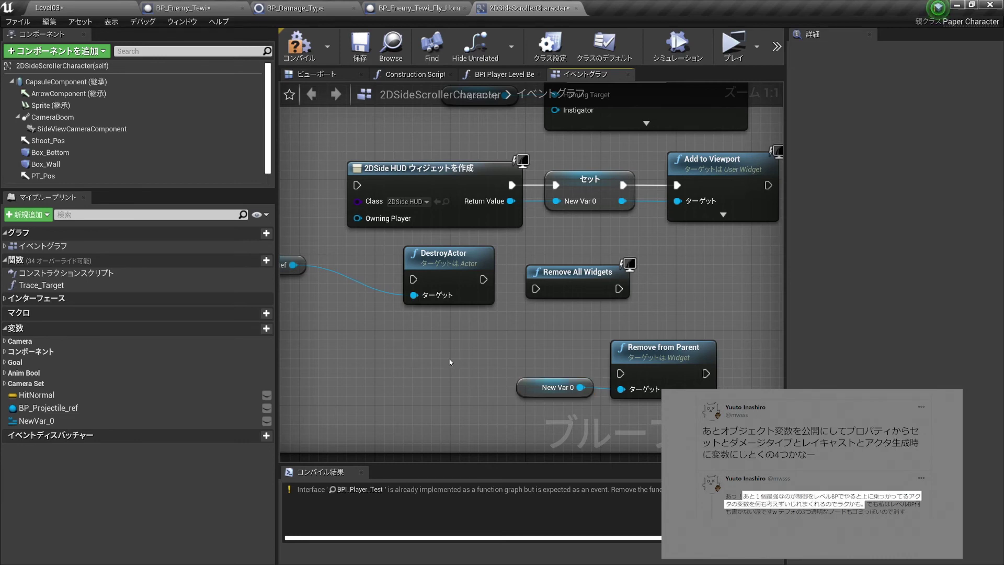
right_click_drag(438, 344, 523, 373)
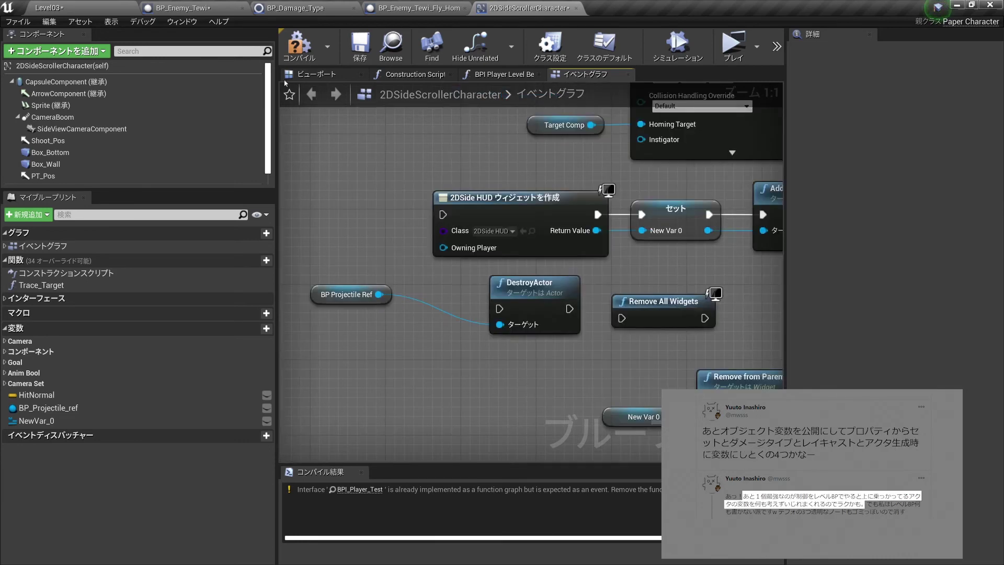
Select BP_Enemy_Tewi in the level and add a reference to it in the Level03 blueprint.
left_click(74, 5)
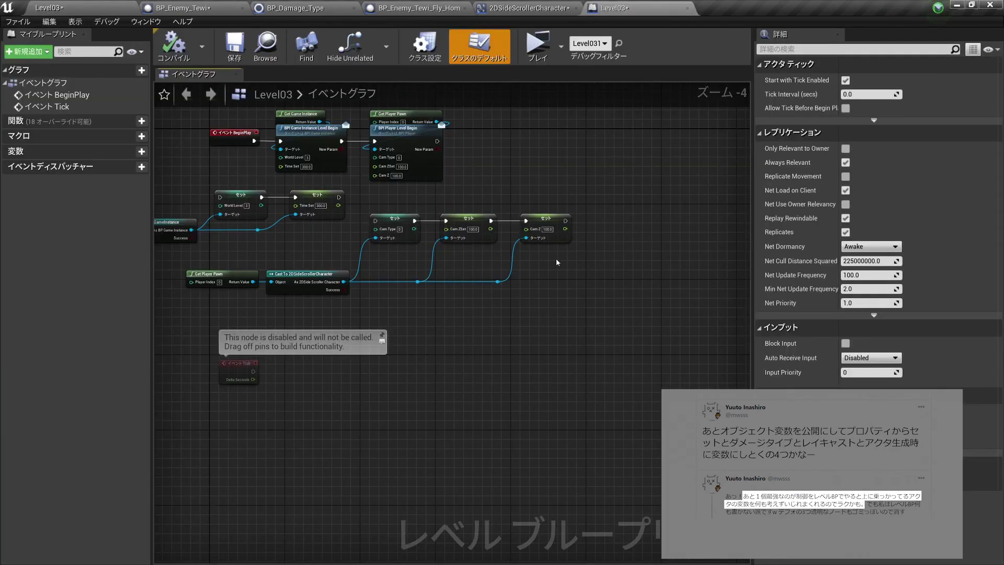
left_click(101, 6)
left_click(518, 246)
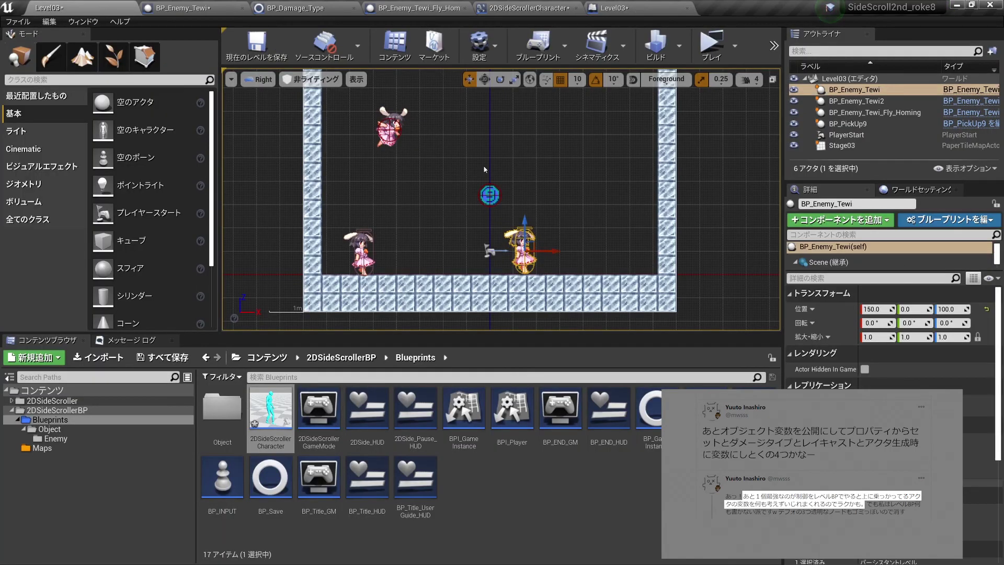
left_click(607, 8)
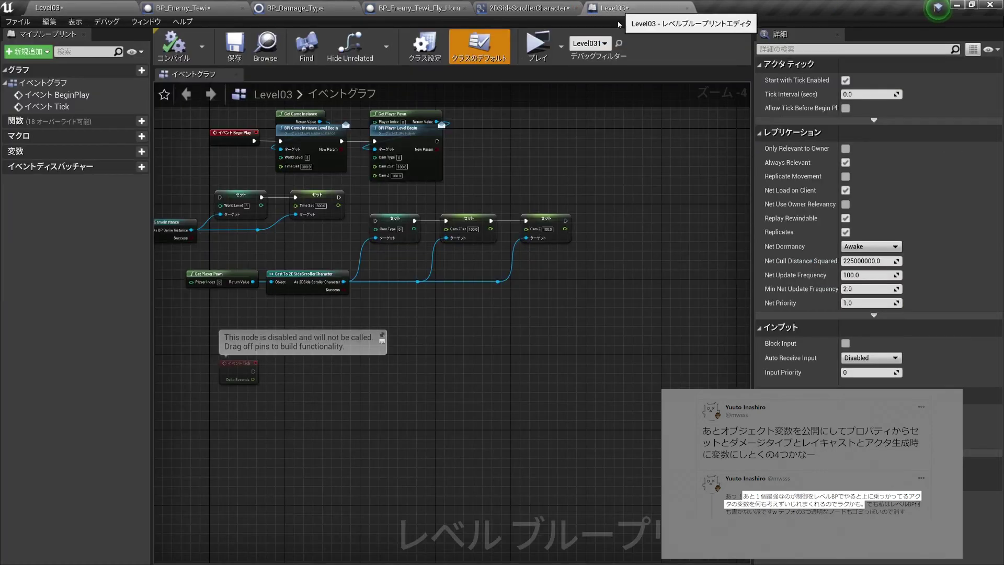
right_click(514, 319)
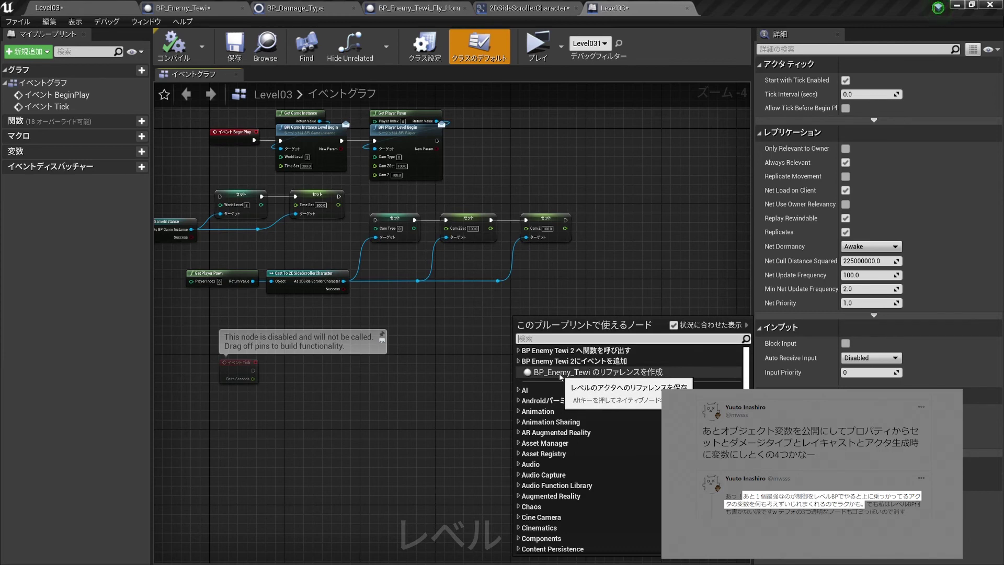
left_click(561, 376)
right_click_drag(609, 336, 576, 423)
Wire the BP_Enemy_Tewi reference into a new Death function call node.
right_click_drag(493, 411, 529, 245)
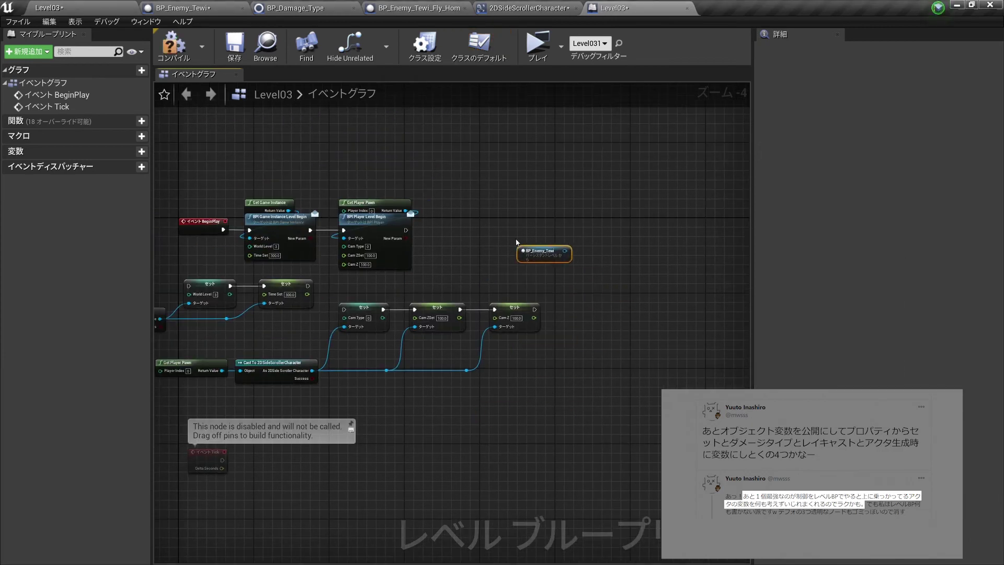
scroll(529, 245, "up", 5)
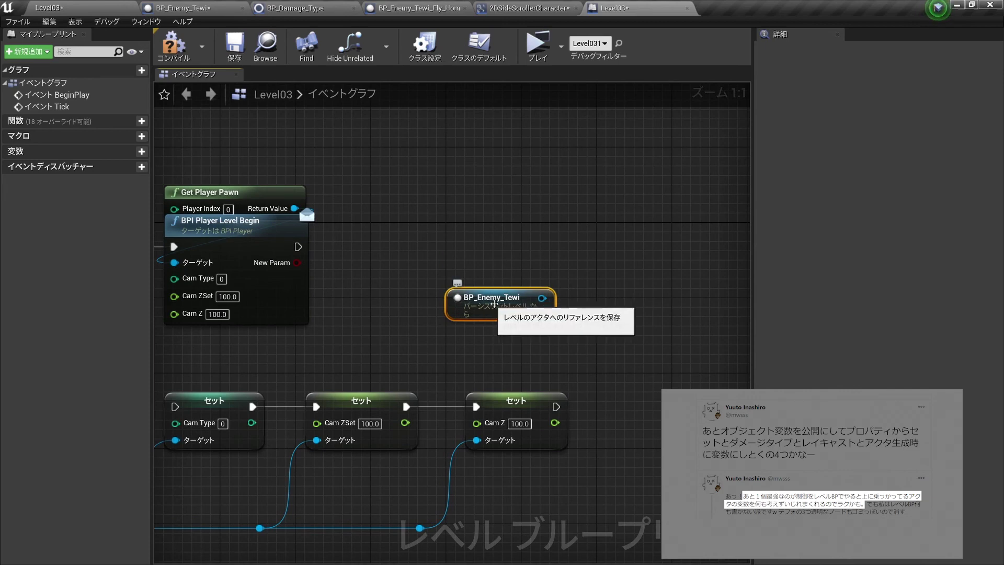
left_click_drag(540, 298, 608, 246)
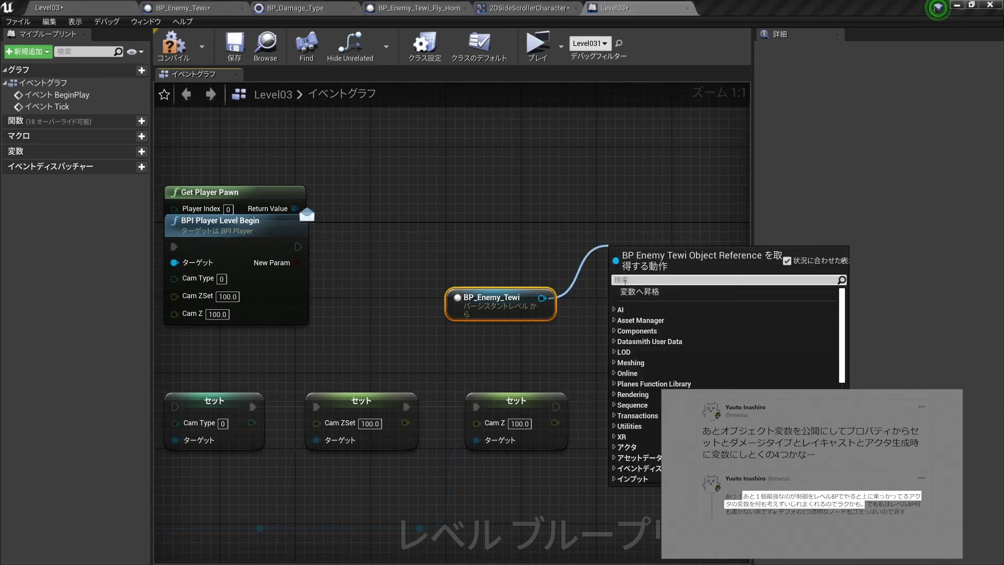
type("dea")
key("Return")
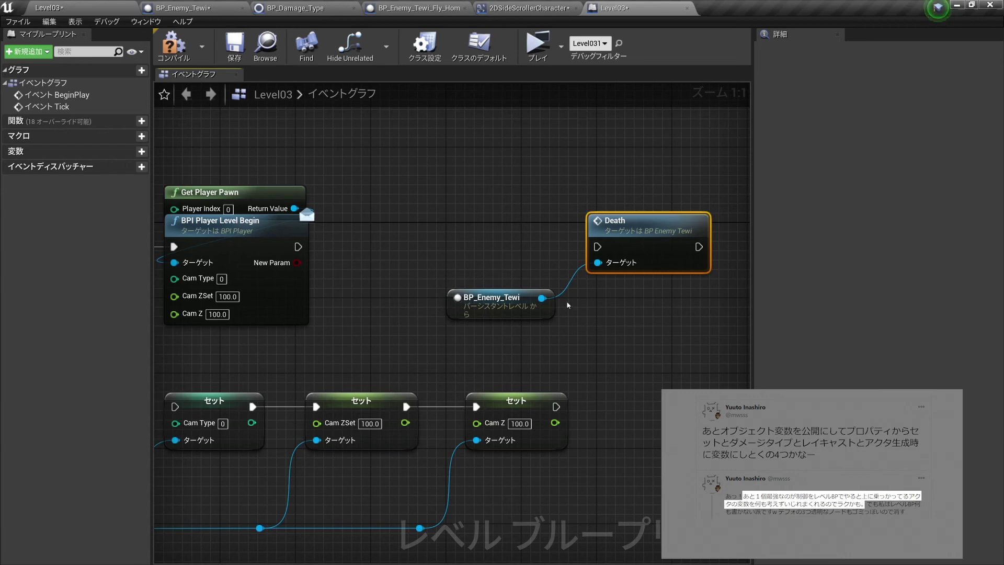
left_click_drag(623, 330, 499, 219)
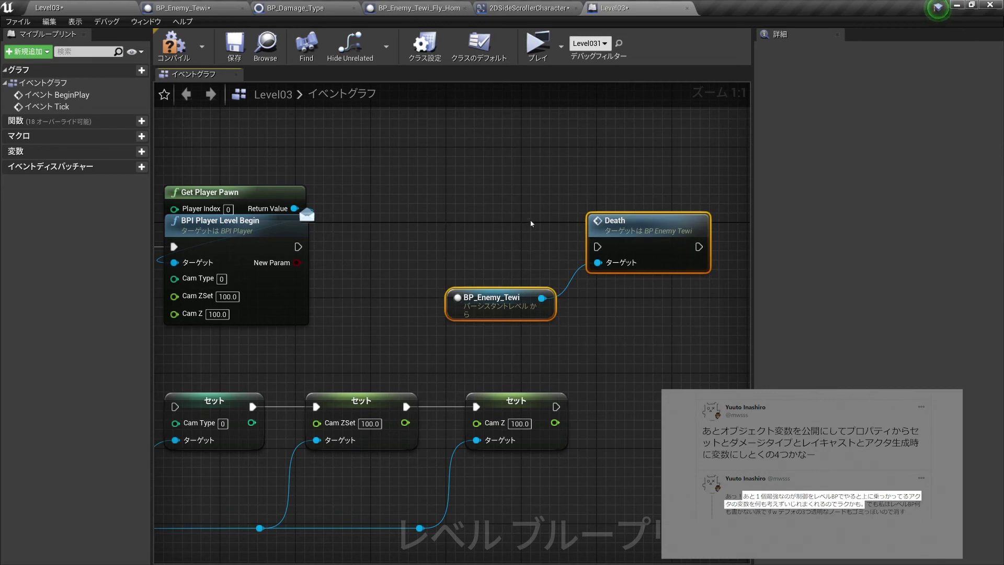
left_click_drag(667, 338, 461, 186)
left_click(633, 350)
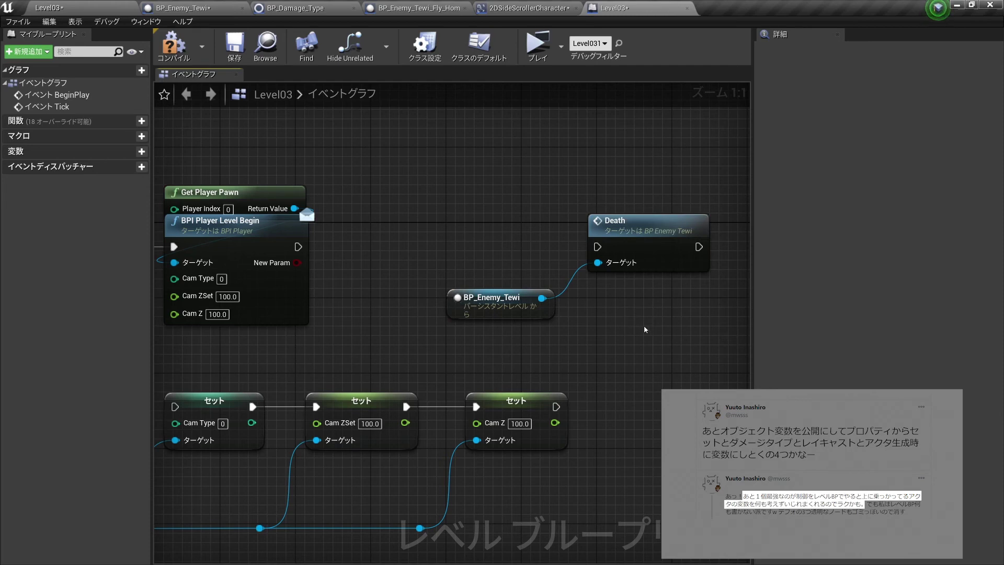
left_click_drag(645, 330, 470, 188)
left_click_drag(692, 346, 448, 175)
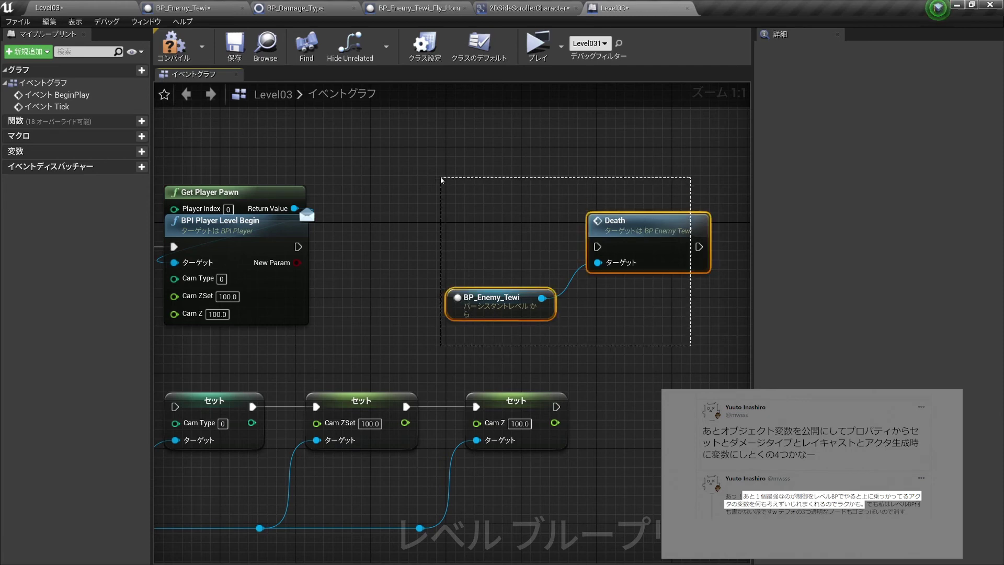
left_click(648, 343)
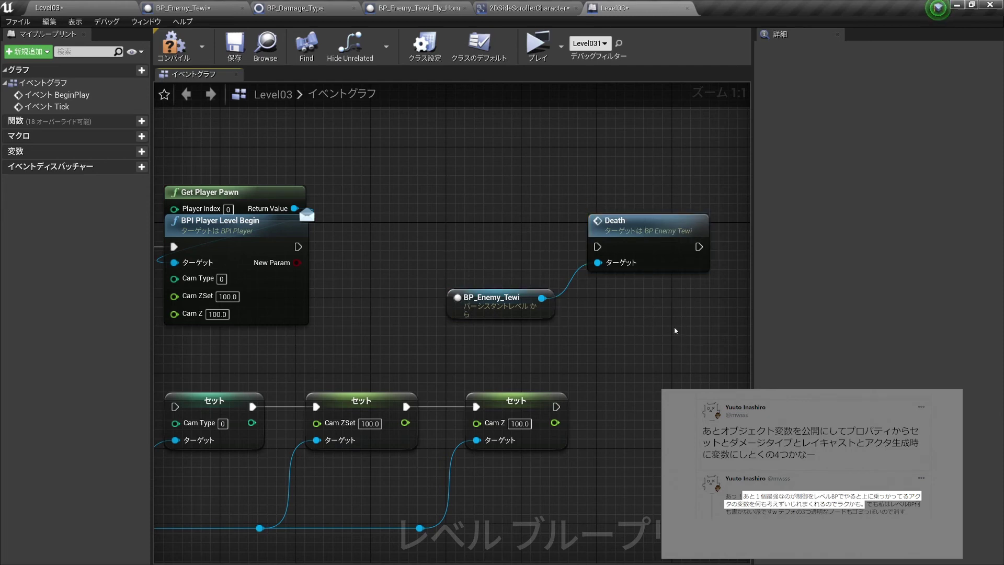
left_click_drag(674, 331, 526, 229)
left_click(570, 310)
left_click(523, 313)
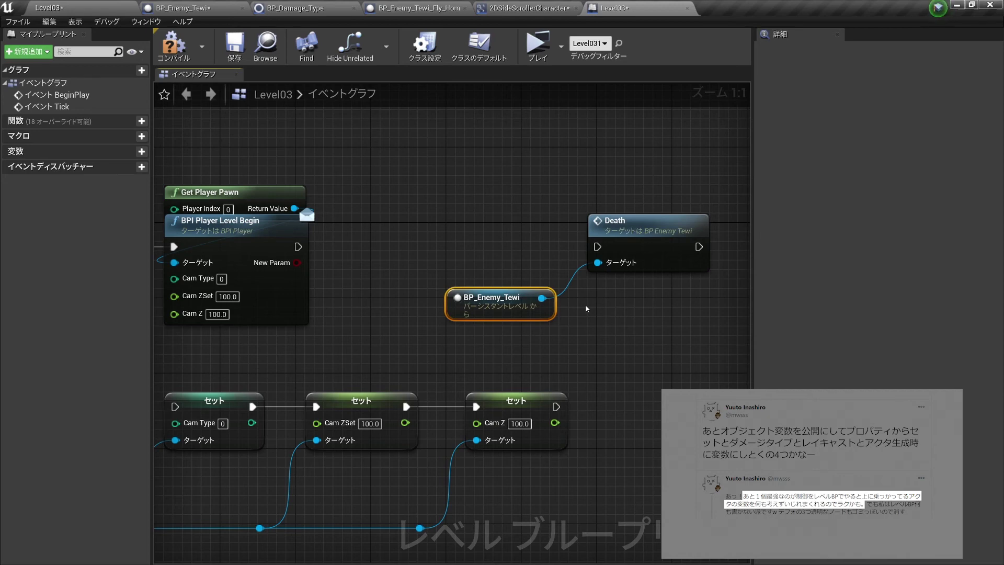
left_click_drag(664, 339, 484, 218)
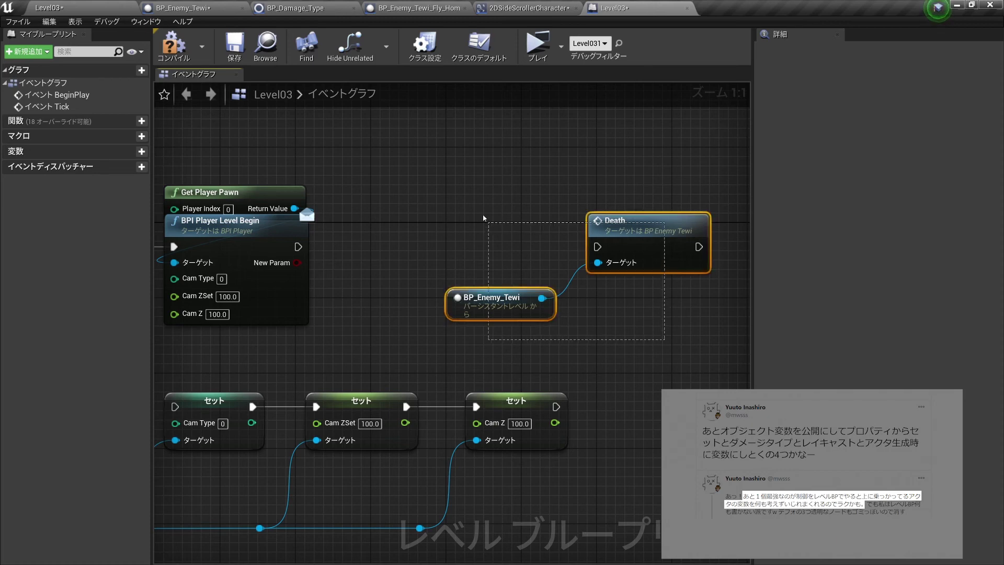
left_click(636, 326)
left_click_drag(550, 264, 482, 214)
left_click_drag(725, 349, 422, 185)
left_click(628, 343)
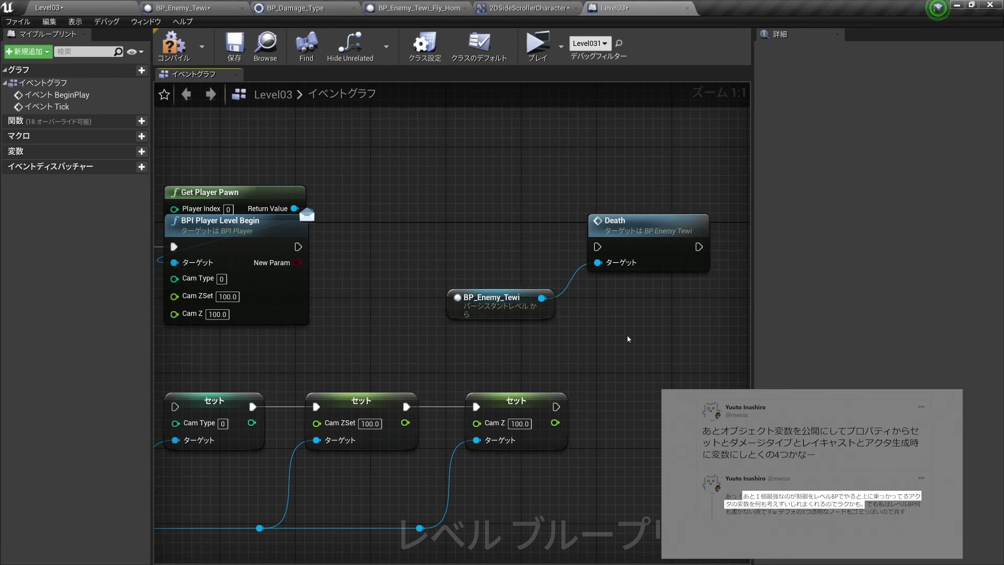
left_click(492, 317)
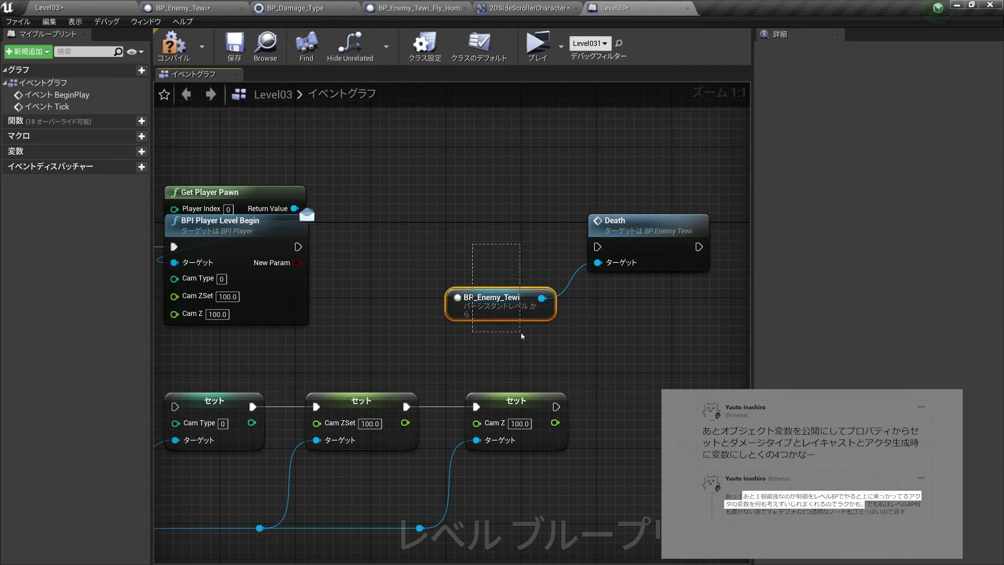
left_click_drag(531, 350, 461, 256)
left_click(620, 322)
left_click_drag(652, 320, 460, 210)
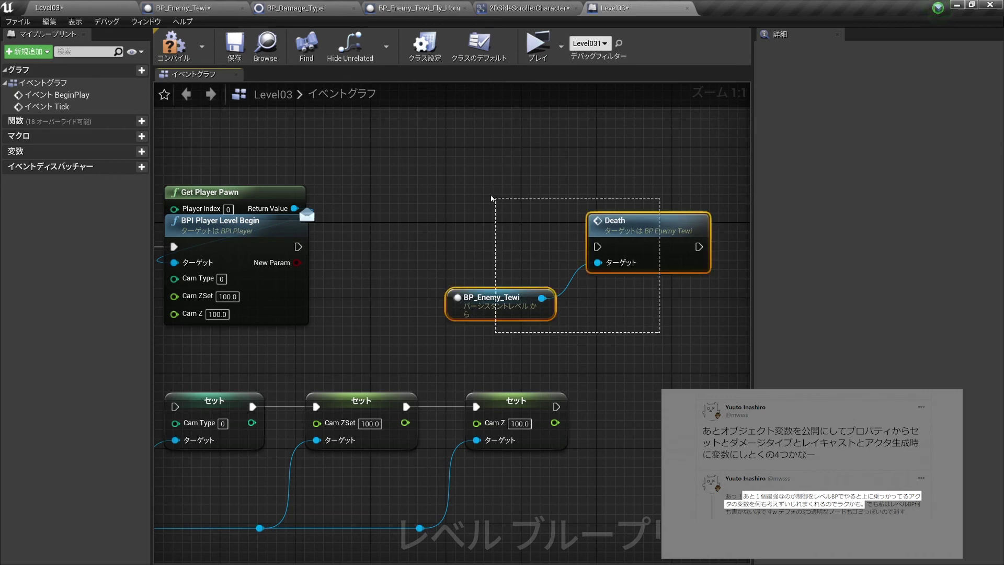
mouse_move(639, 324)
left_mouse_down()
mouse_move(429, 195)
mouse_move(717, 338)
mouse_move(393, 154)
left_mouse_up()
left_click(398, 260)
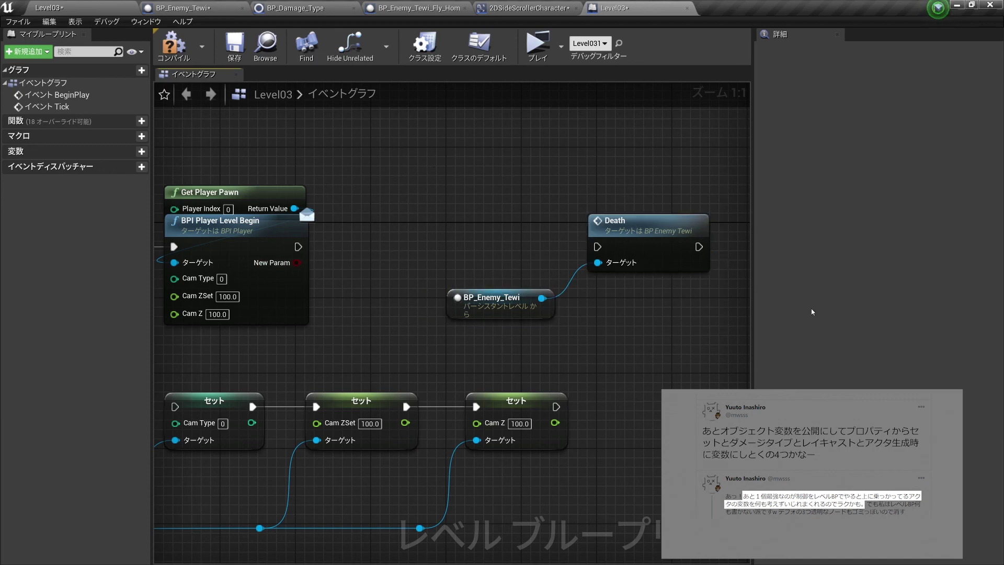
left_click_drag(662, 345, 381, 104)
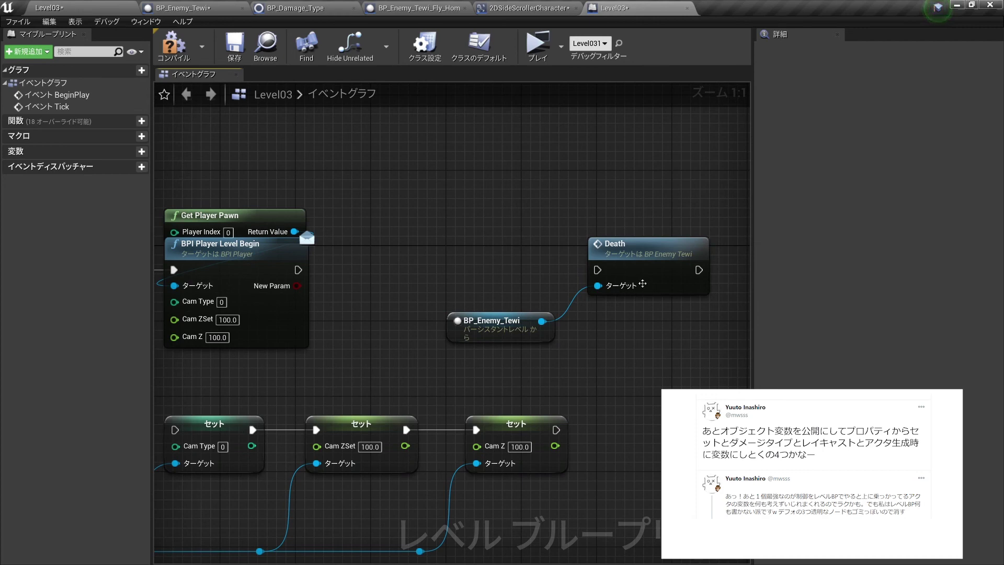
Delete the Get Game Instance, Get Player Pawn, Cast and Set nodes.
scroll(548, 203, "down", 4)
scroll(549, 203, "up", 3)
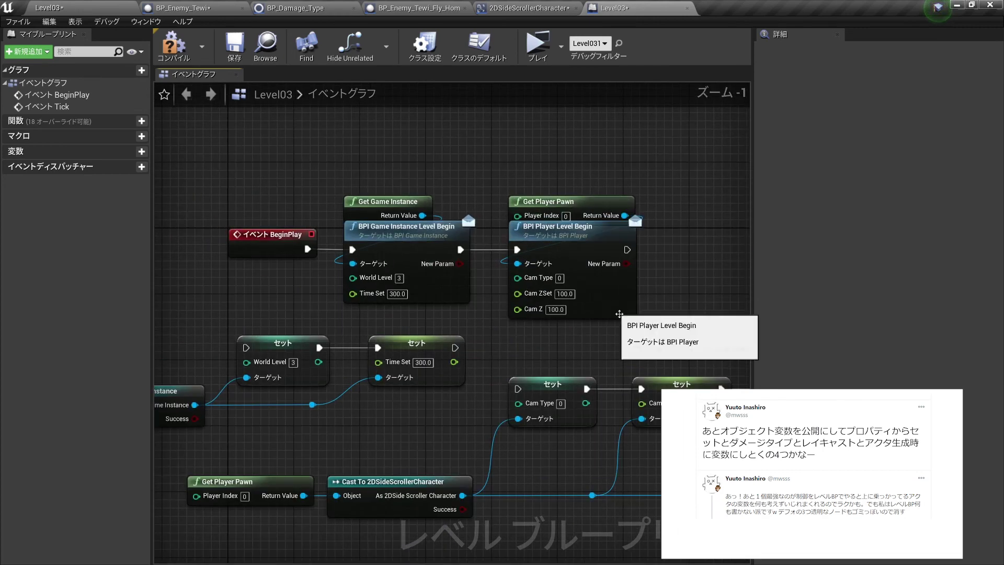
left_click_drag(623, 313, 628, 314)
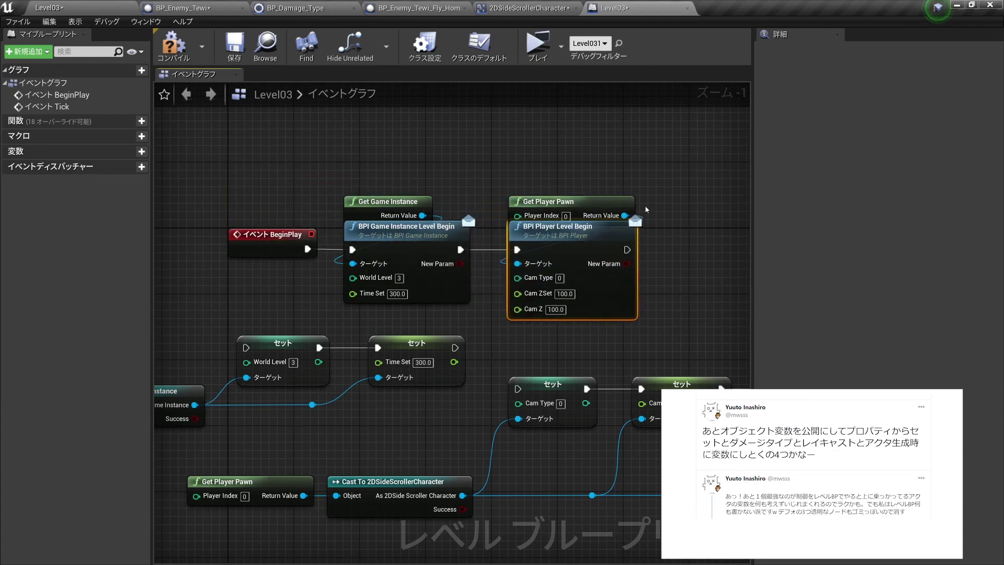
scroll(679, 226, "down", 3)
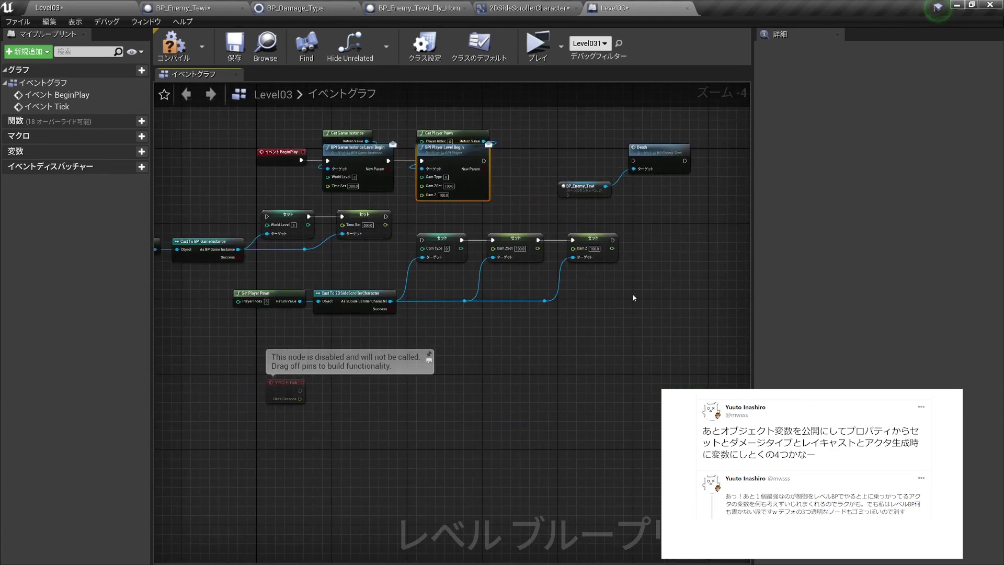
mouse_move(675, 313)
left_mouse_down()
mouse_move(164, 241)
mouse_move(270, 242)
left_mouse_up()
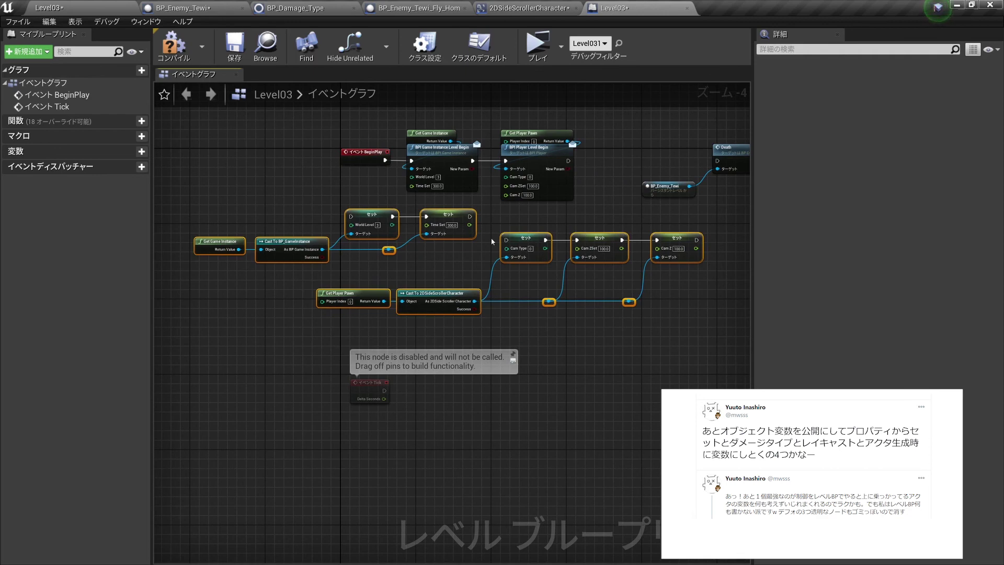
key("Delete")
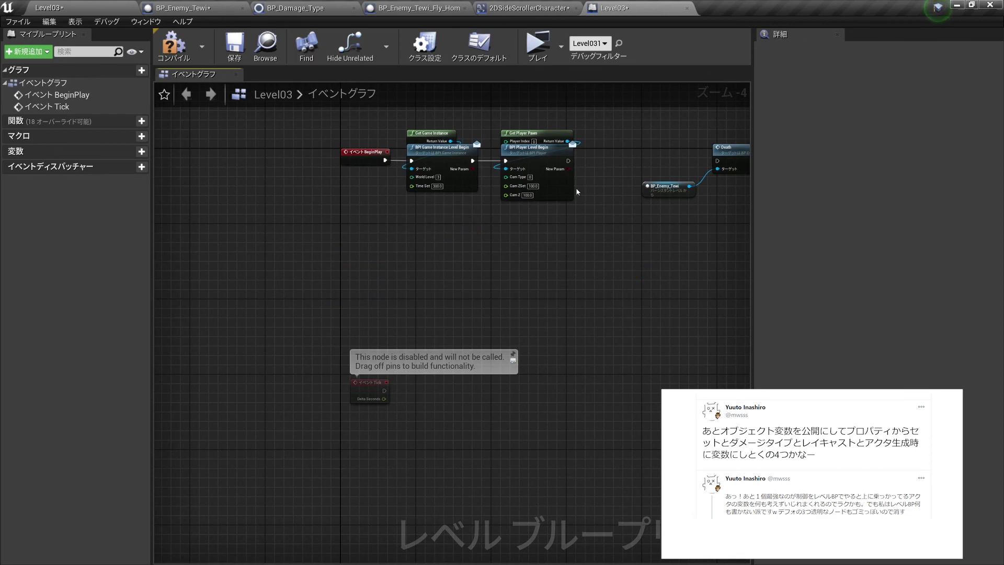
scroll(339, 373, "up", 5)
right_click_drag(339, 373, 450, 320)
key("Escape")
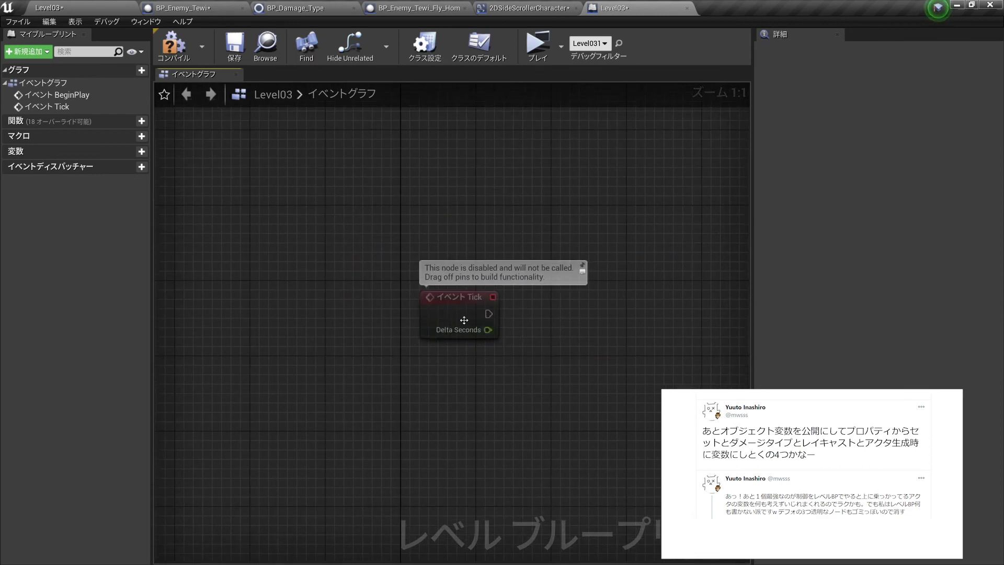
Move the Event Tick node up near the BeginPlay chain.
key("Home")
scroll(583, 320, "down", 2)
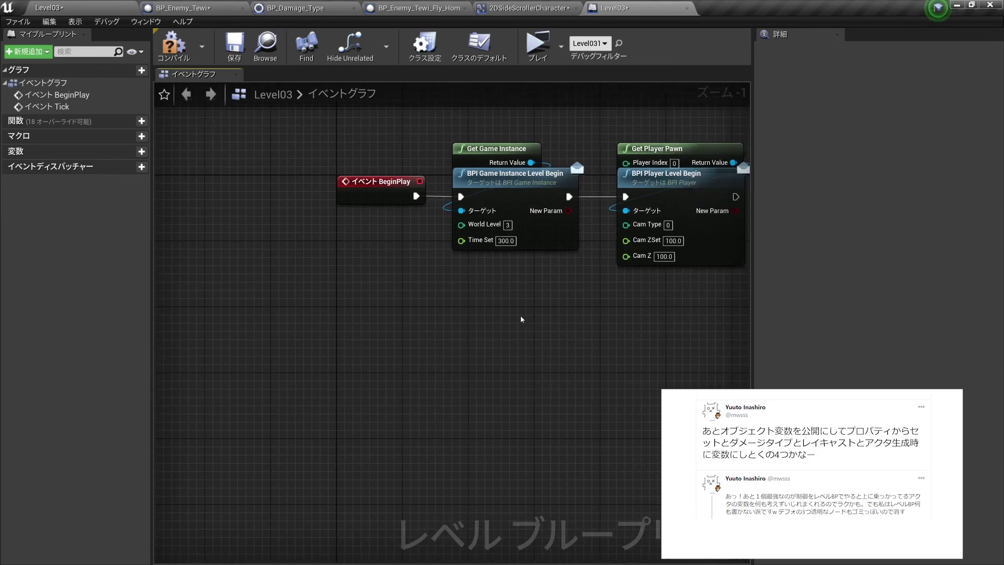
scroll(521, 319, "down", 2)
scroll(461, 414, "up", 4)
left_click_drag(461, 408, 445, 277)
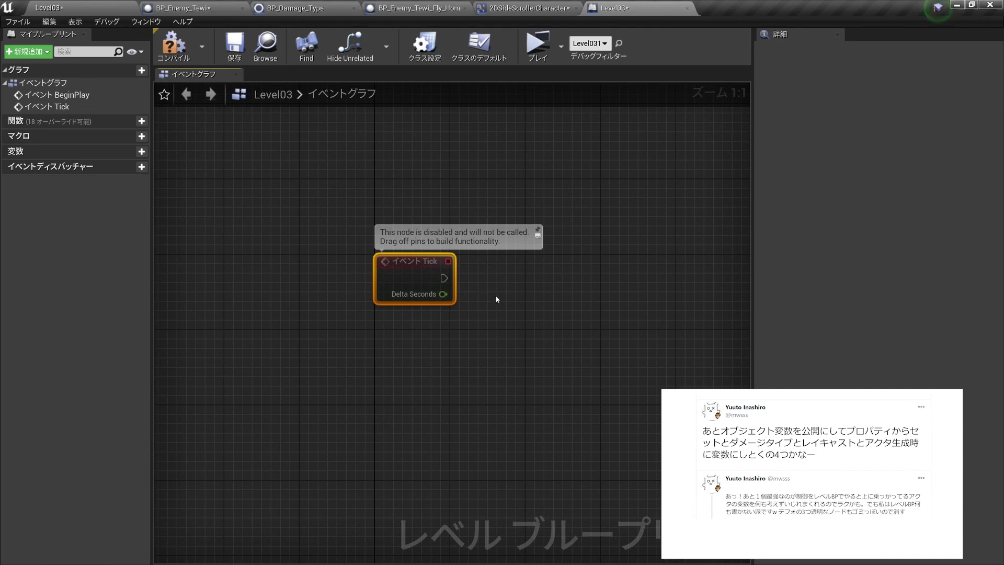
left_click_drag(502, 324, 347, 245)
left_click(504, 329)
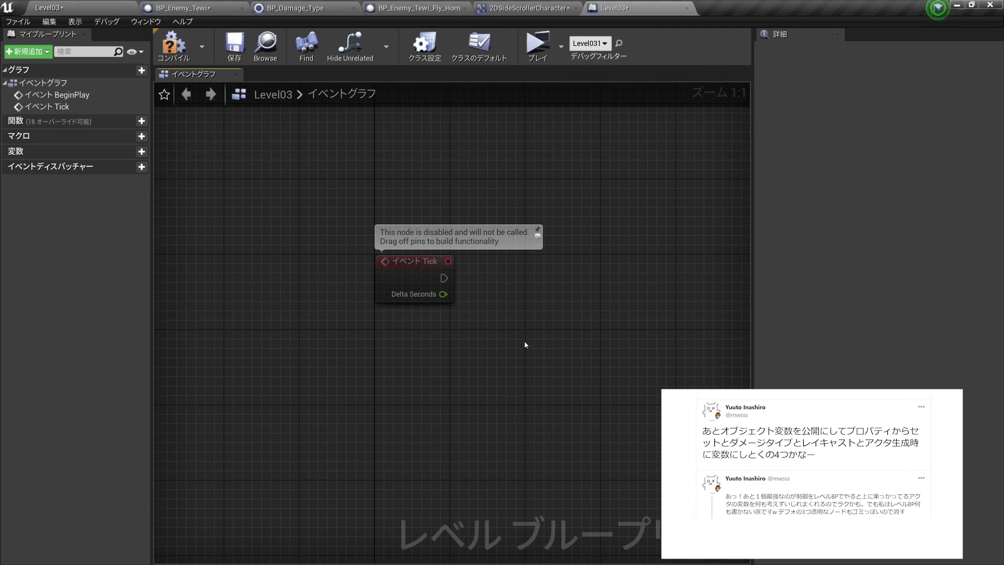
left_click_drag(526, 344, 347, 221)
right_click(428, 230)
scroll(492, 157, "down", 2)
right_click_drag(492, 157, 511, 237)
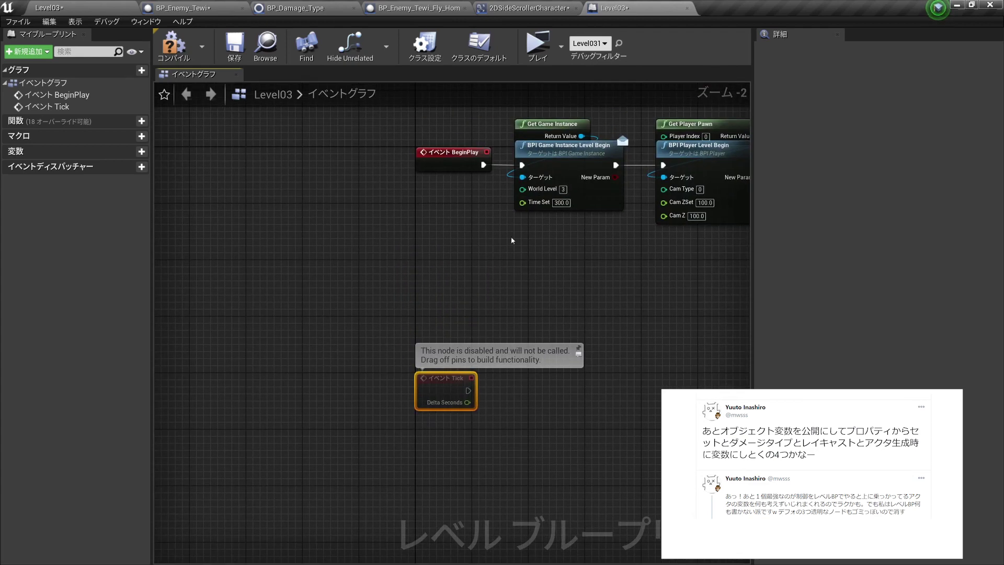
scroll(654, 250, "down", 1)
mouse_move(657, 250)
right_mouse_down()
mouse_move(506, 241)
mouse_move(544, 243)
right_mouse_up()
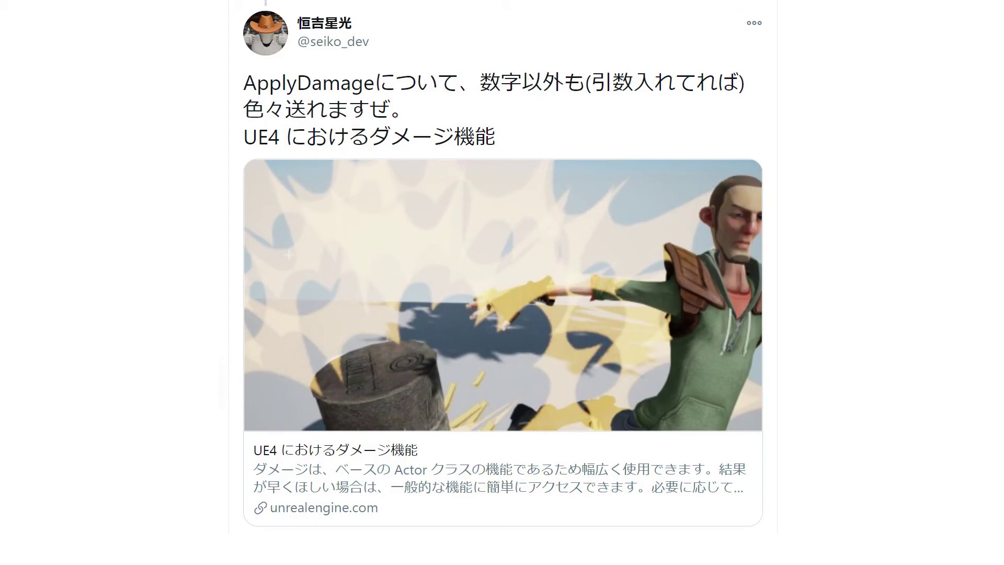